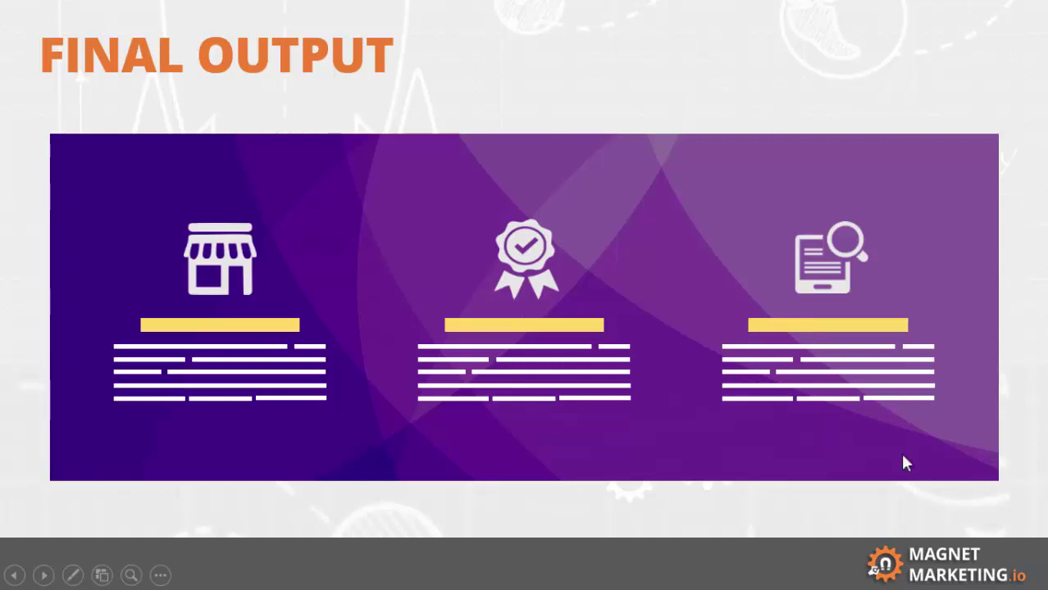
Step: Switch to the WordPress dashboard in the browser and open the Consultancy page in the Magnet Marketing Builder in a new tab
{"action": "key", "text": "alt+Tab"}
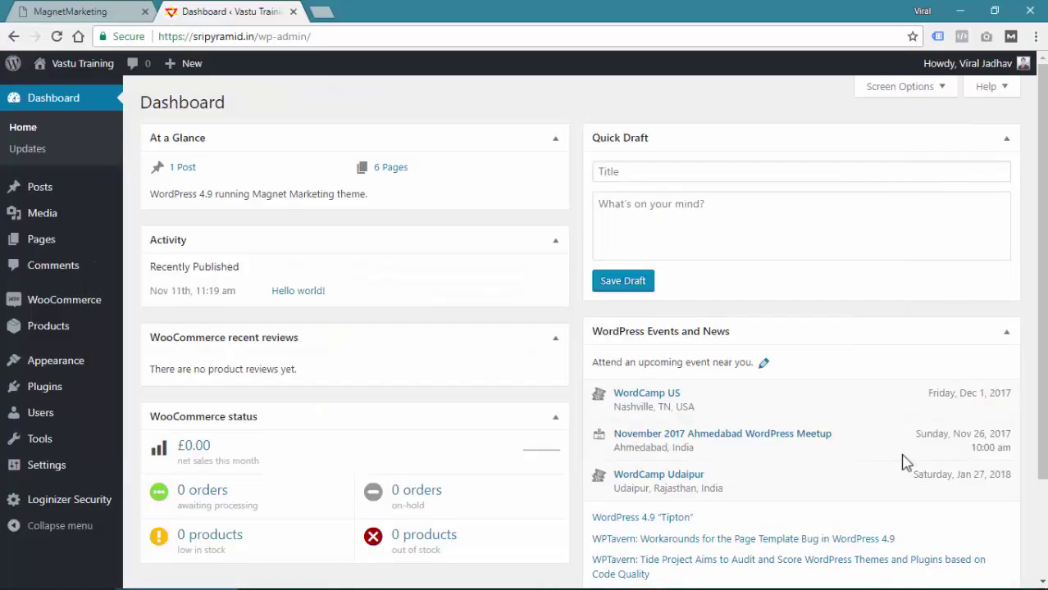
{"action": "mouse_move", "coordinate": [47, 239]}
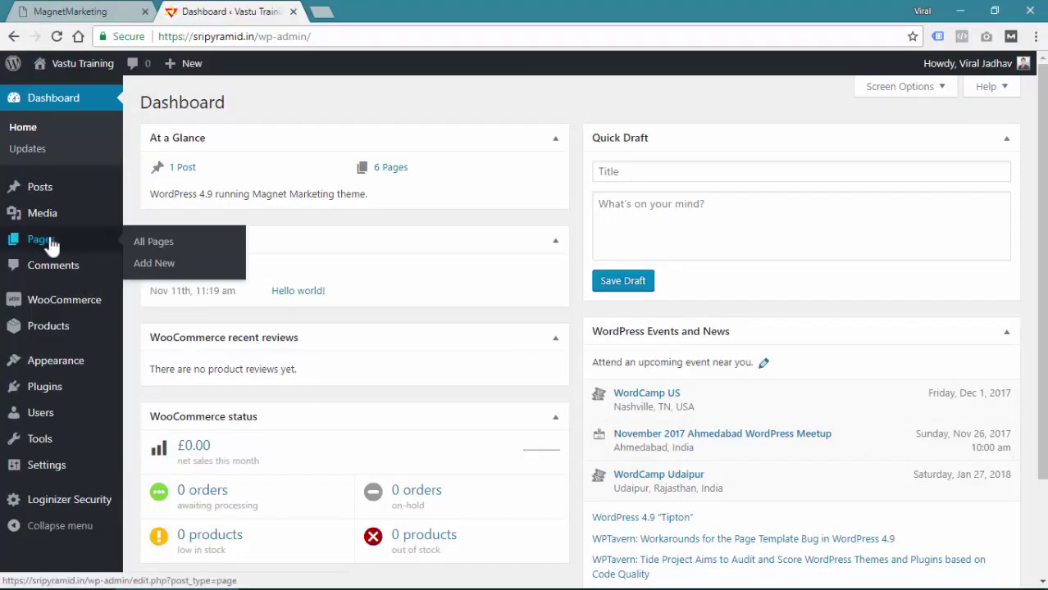
{"action": "left_click", "coordinate": [162, 242]}
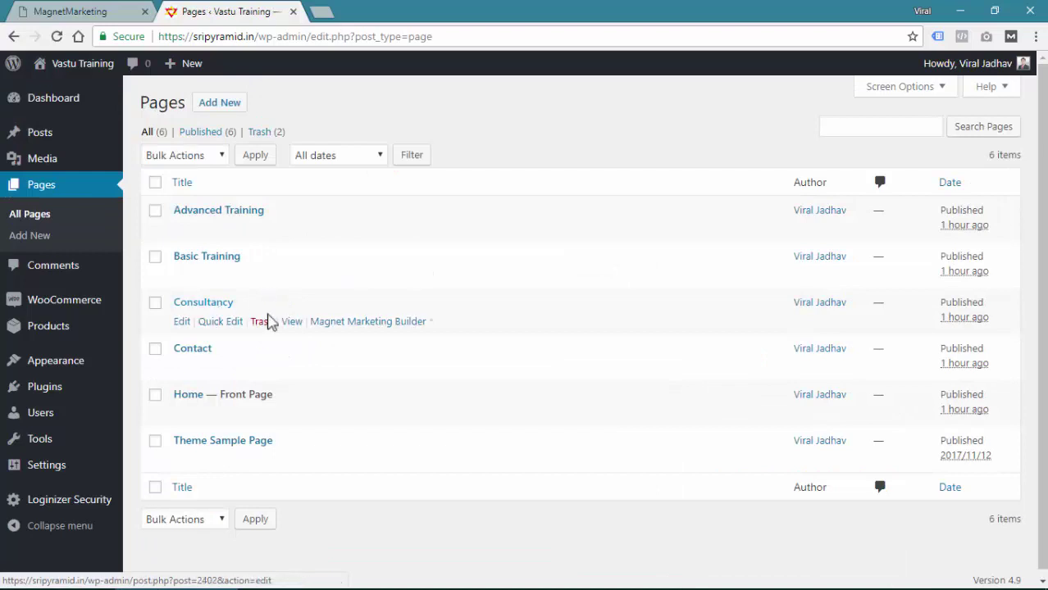
{"action": "right_click", "coordinate": [366, 324]}
{"action": "left_click", "coordinate": [386, 332]}
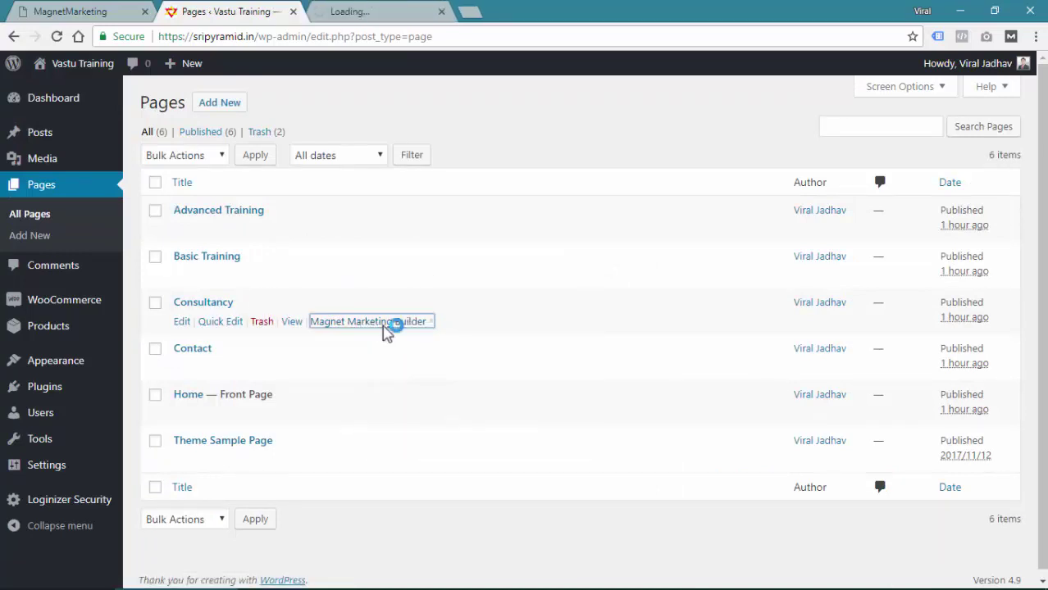
{"action": "left_click", "coordinate": [353, 10]}
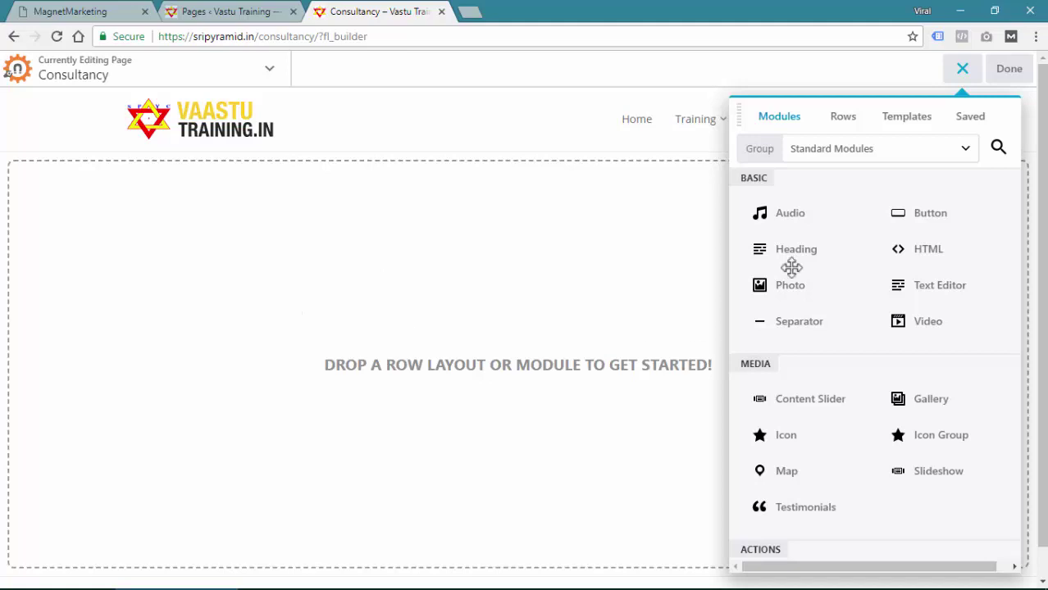
Step: Add a 2 Columns row layout to the empty page and close the row library
{"action": "left_click", "coordinate": [843, 119]}
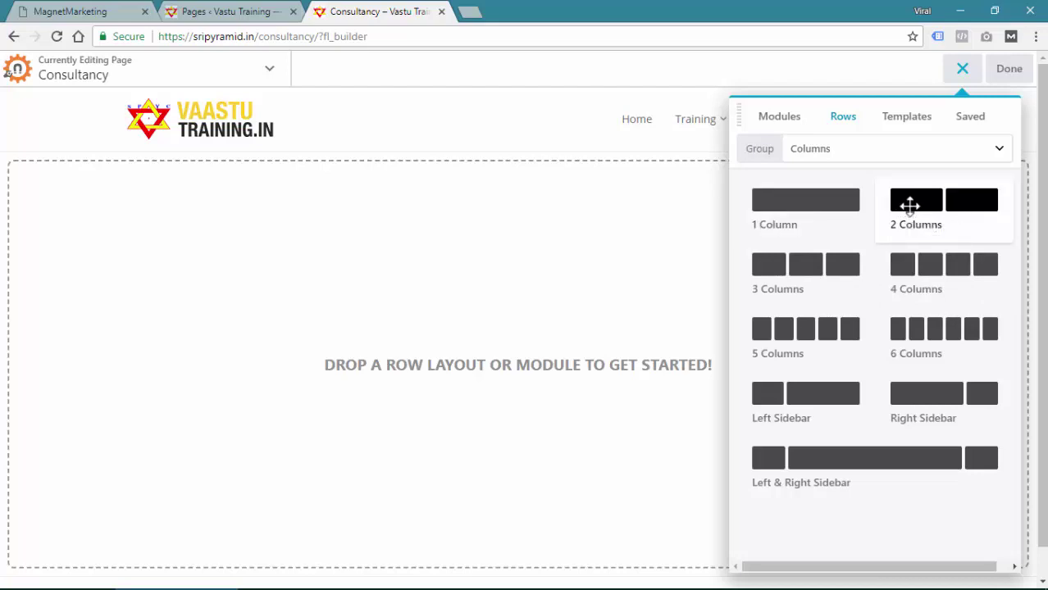
{"action": "left_click_drag", "start_coordinate": [907, 206], "coordinate": [557, 213]}
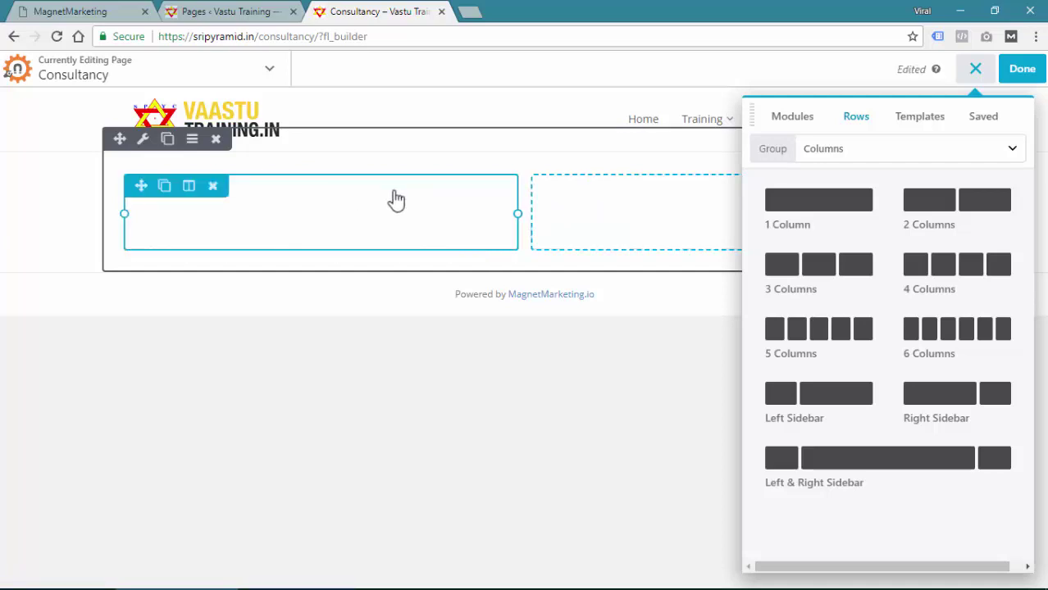
{"action": "left_click", "coordinate": [295, 311]}
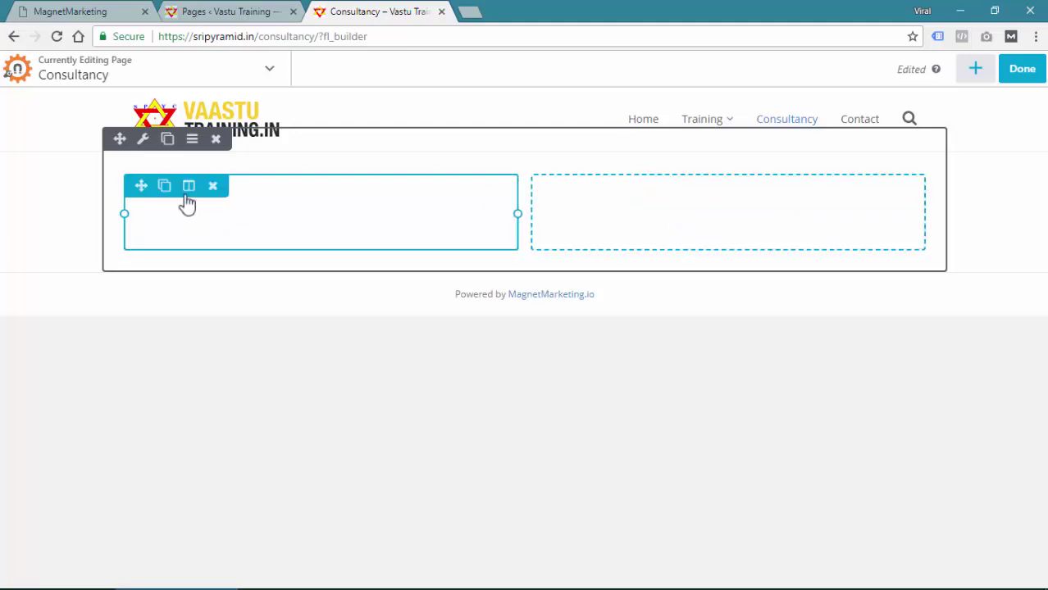
Step: Set the new row's width to Full Width in its row settings
{"action": "left_click", "coordinate": [144, 140]}
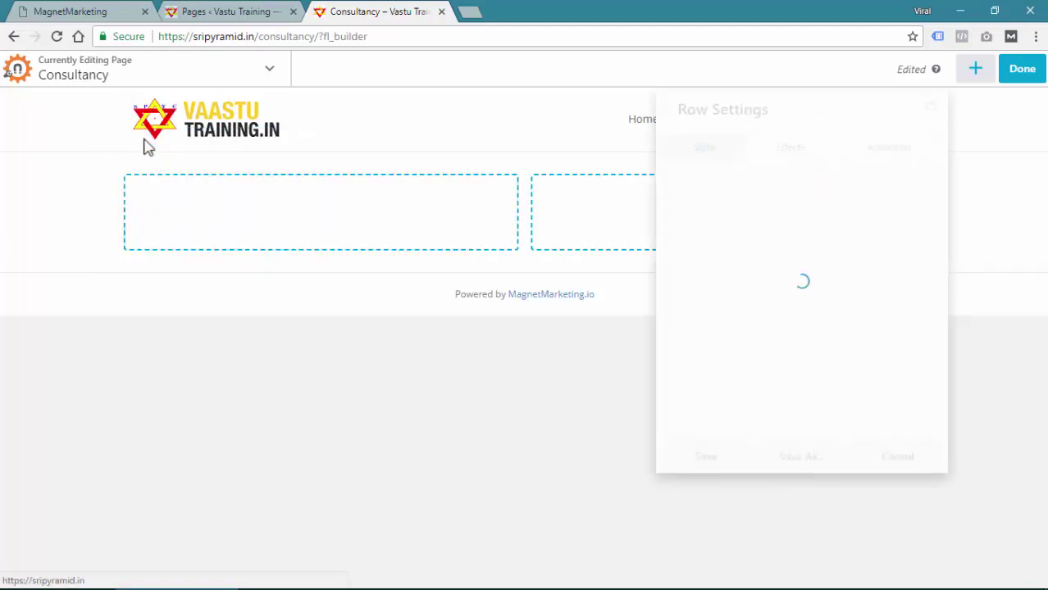
{"action": "left_click", "coordinate": [762, 233]}
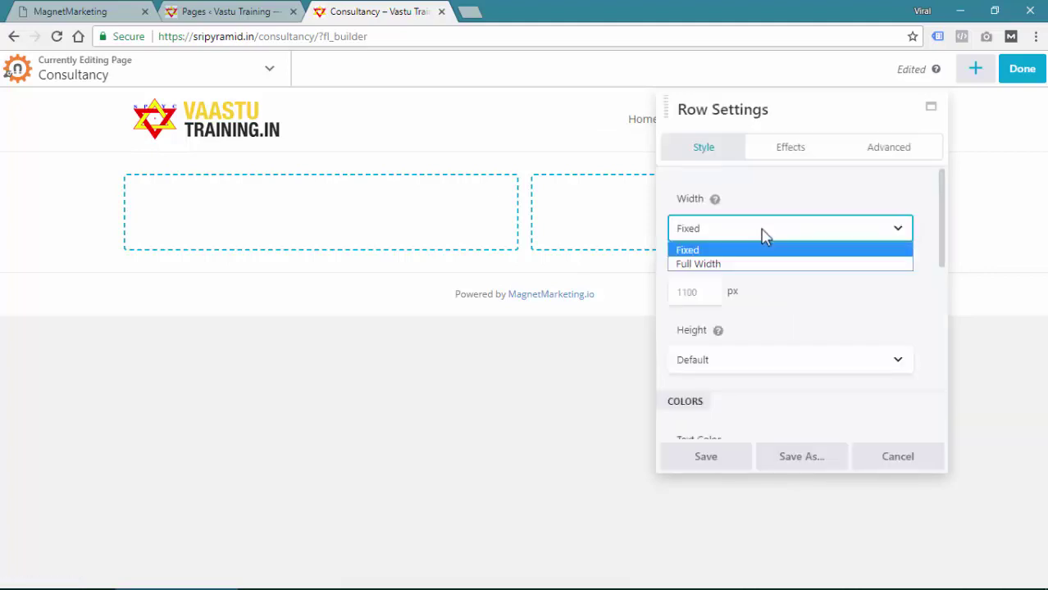
{"action": "left_click", "coordinate": [745, 263]}
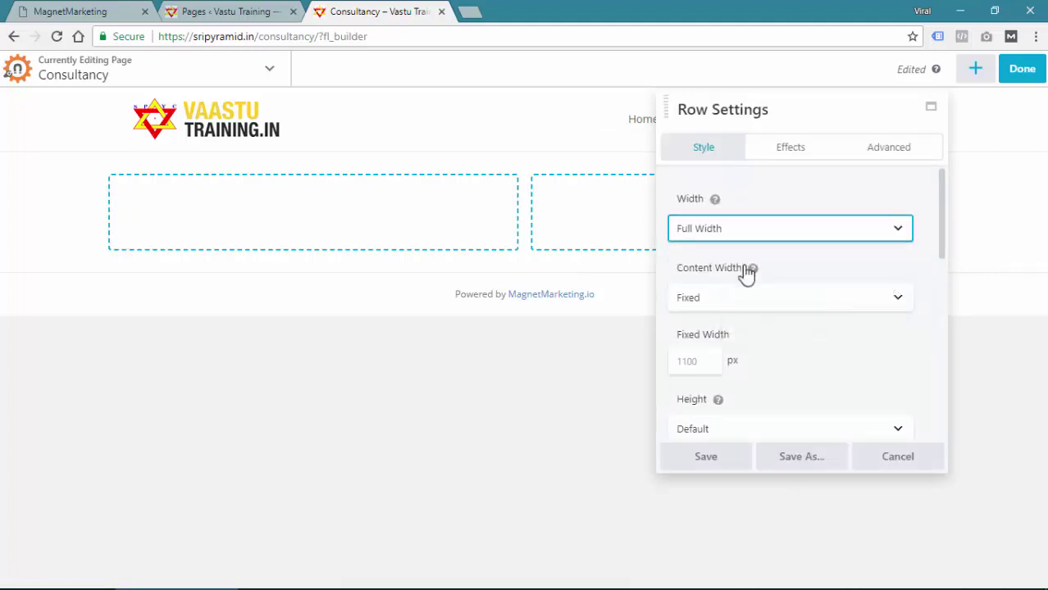
Step: Give the row a Color background in dark green and save the row settings
{"action": "scroll", "coordinate": [785, 337], "scroll_direction": "down", "scroll_amount": 5}
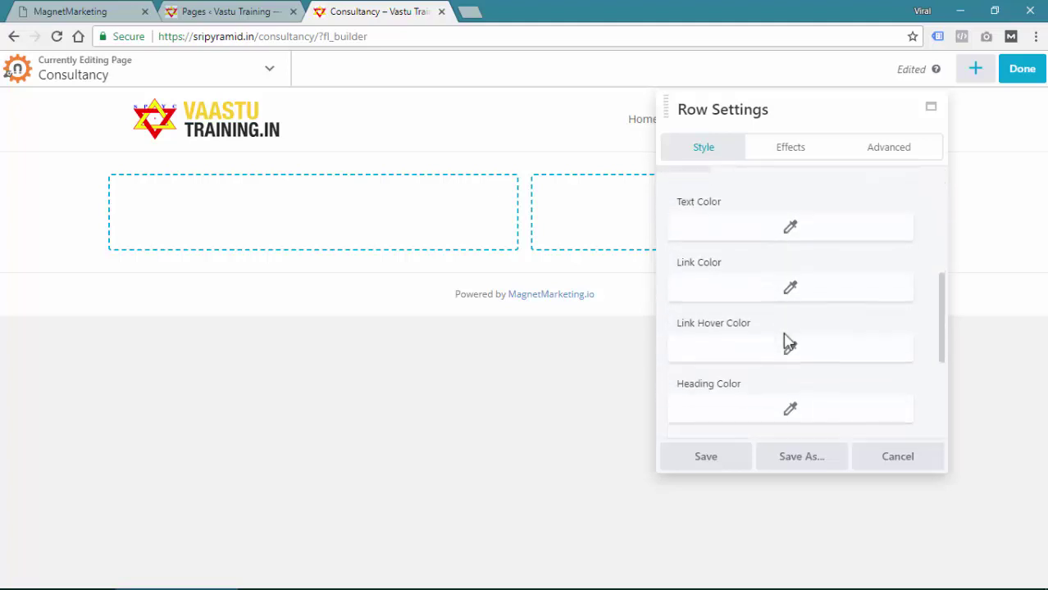
{"action": "scroll", "coordinate": [787, 340], "scroll_direction": "down", "scroll_amount": 3}
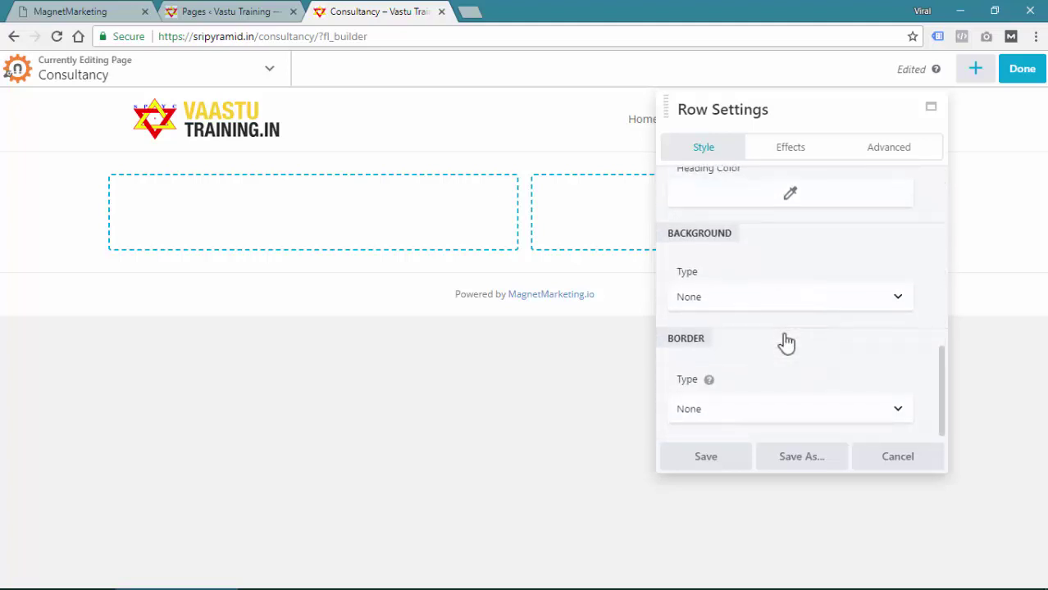
{"action": "left_click", "coordinate": [761, 302]}
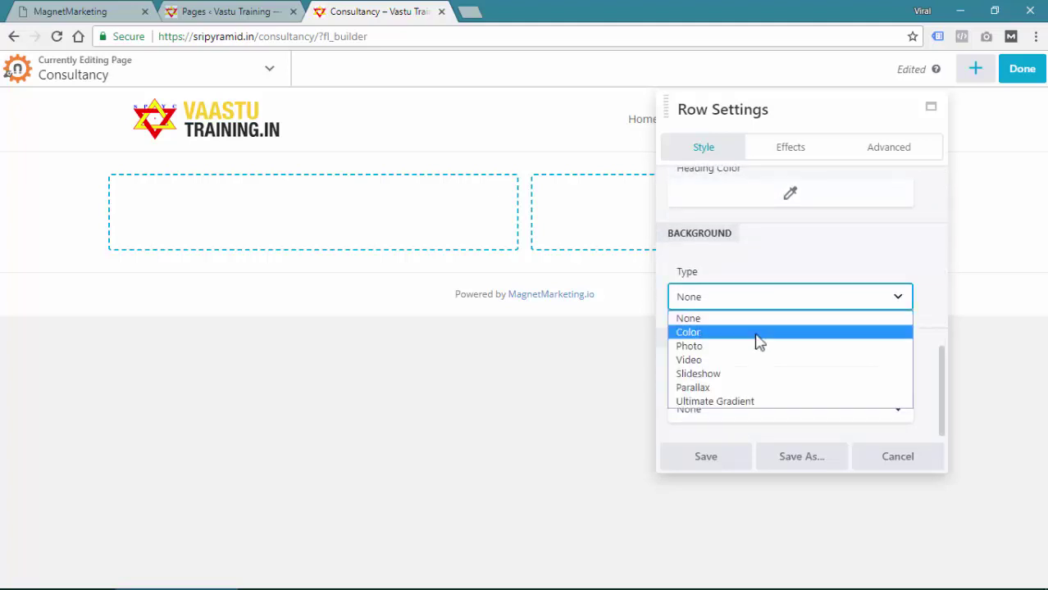
{"action": "left_click", "coordinate": [755, 333]}
{"action": "scroll", "coordinate": [753, 389], "scroll_direction": "down", "scroll_amount": 3}
{"action": "left_click", "coordinate": [788, 254]}
{"action": "left_click_drag", "start_coordinate": [766, 336], "coordinate": [729, 397]}
{"action": "left_click", "coordinate": [926, 299]}
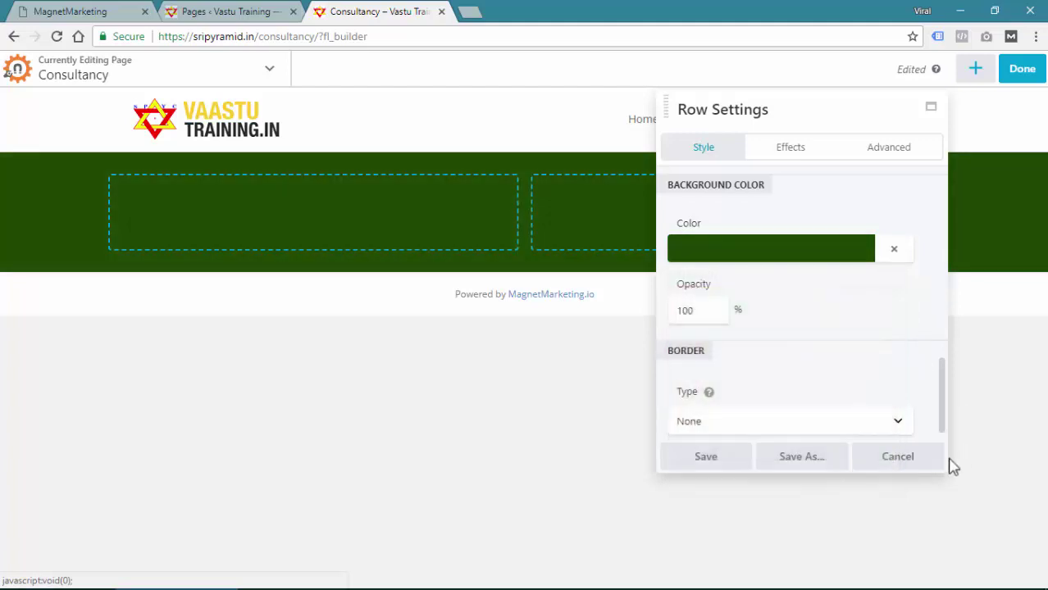
{"action": "left_click", "coordinate": [713, 459]}
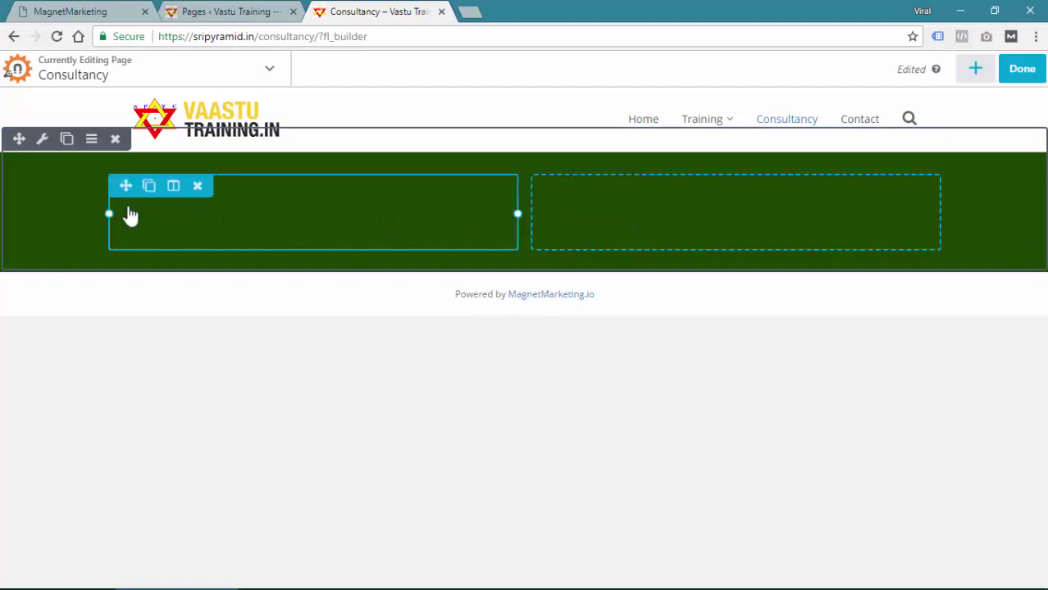
Step: Give the row's first column a Color background in near-white
{"action": "left_click", "coordinate": [336, 217]}
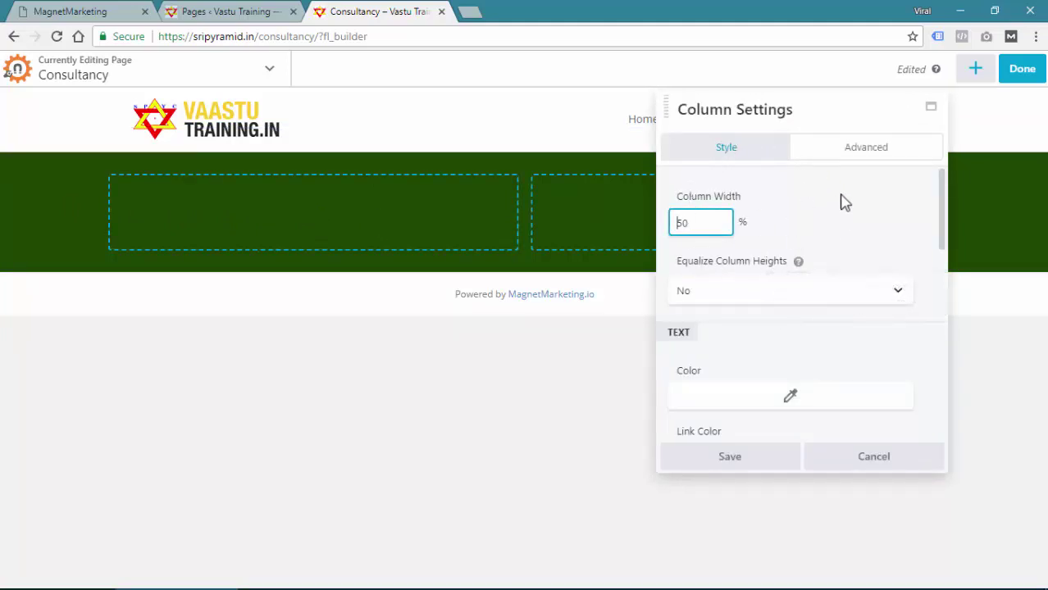
{"action": "scroll", "coordinate": [877, 283], "scroll_direction": "down", "scroll_amount": 1}
{"action": "scroll", "coordinate": [877, 287], "scroll_direction": "down", "scroll_amount": 4}
{"action": "scroll", "coordinate": [878, 303], "scroll_direction": "down", "scroll_amount": 1}
{"action": "left_click", "coordinate": [784, 307]}
{"action": "left_click", "coordinate": [784, 308]}
{"action": "scroll", "coordinate": [783, 310], "scroll_direction": "down", "scroll_amount": 2}
{"action": "left_click", "coordinate": [786, 256]}
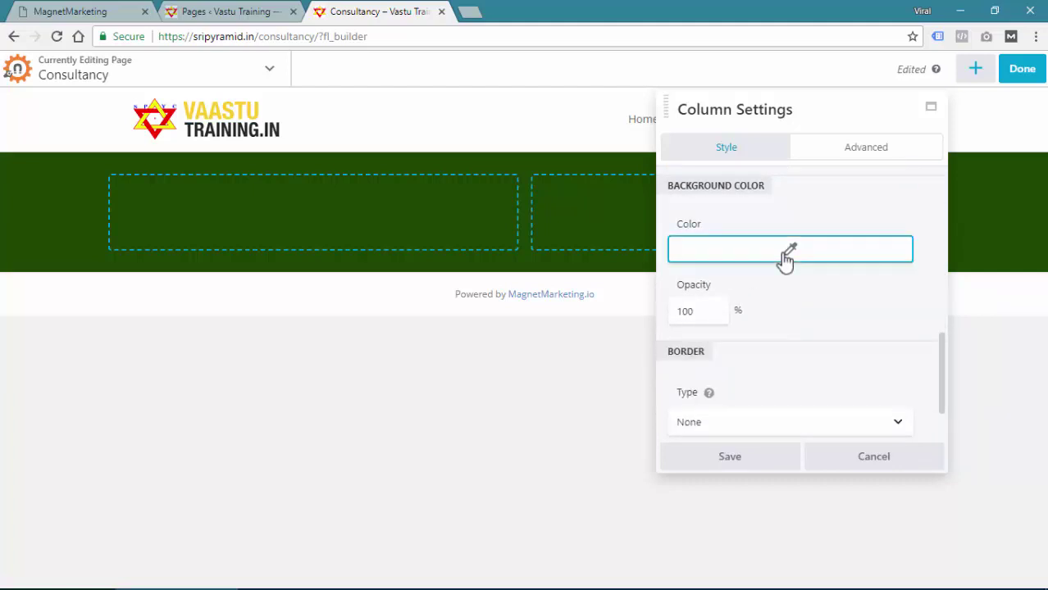
{"action": "left_click_drag", "start_coordinate": [705, 328], "coordinate": [715, 374]}
{"action": "left_click_drag", "start_coordinate": [752, 453], "coordinate": [675, 458]}
{"action": "left_click_drag", "start_coordinate": [716, 377], "coordinate": [662, 285]}
{"action": "left_click", "coordinate": [901, 217]}
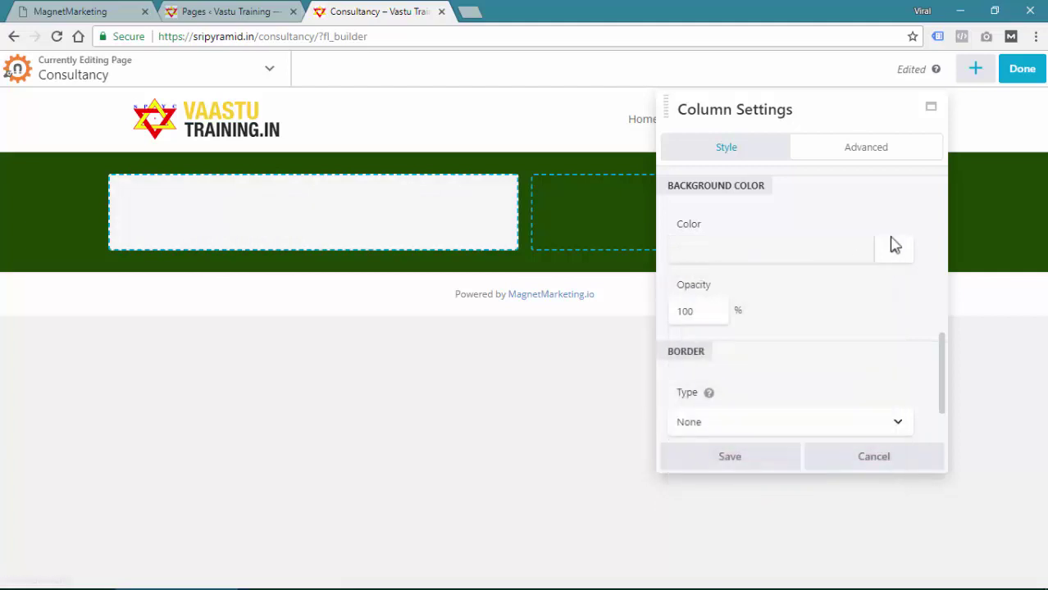
Step: Set the first column's background opacity to 50% and save the column settings
{"action": "scroll", "coordinate": [740, 367], "scroll_direction": "down", "scroll_amount": 2}
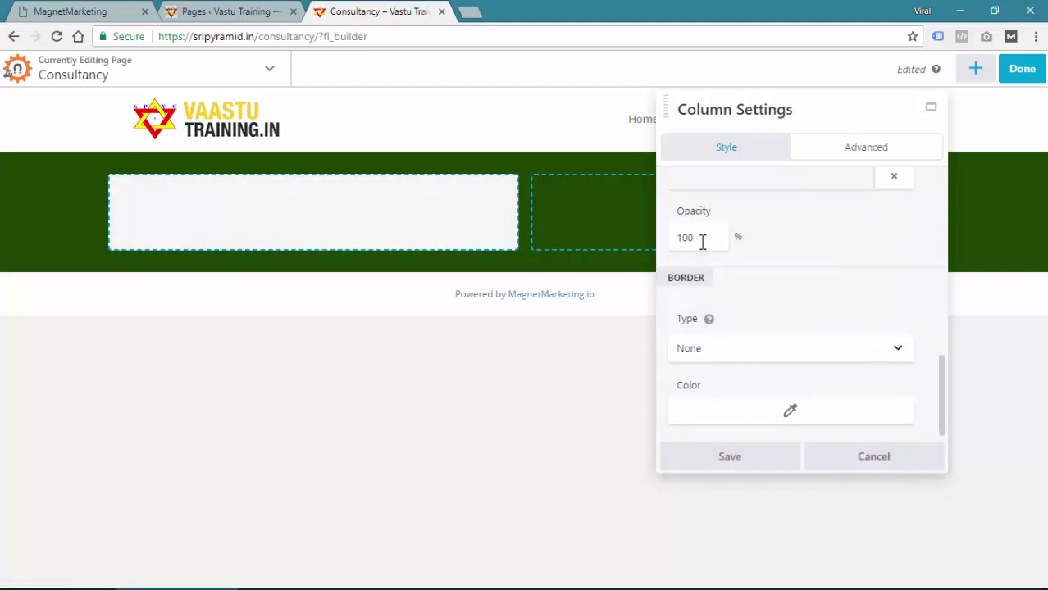
{"action": "left_click_drag", "start_coordinate": [691, 238], "coordinate": [631, 248]}
{"action": "type", "text": "50"}
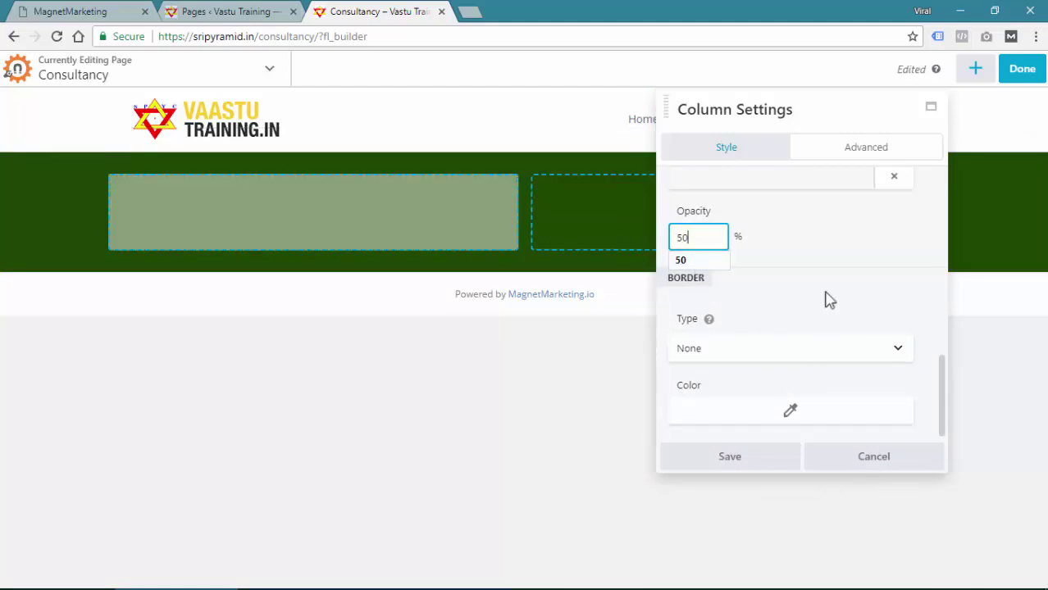
{"action": "left_click", "coordinate": [715, 457]}
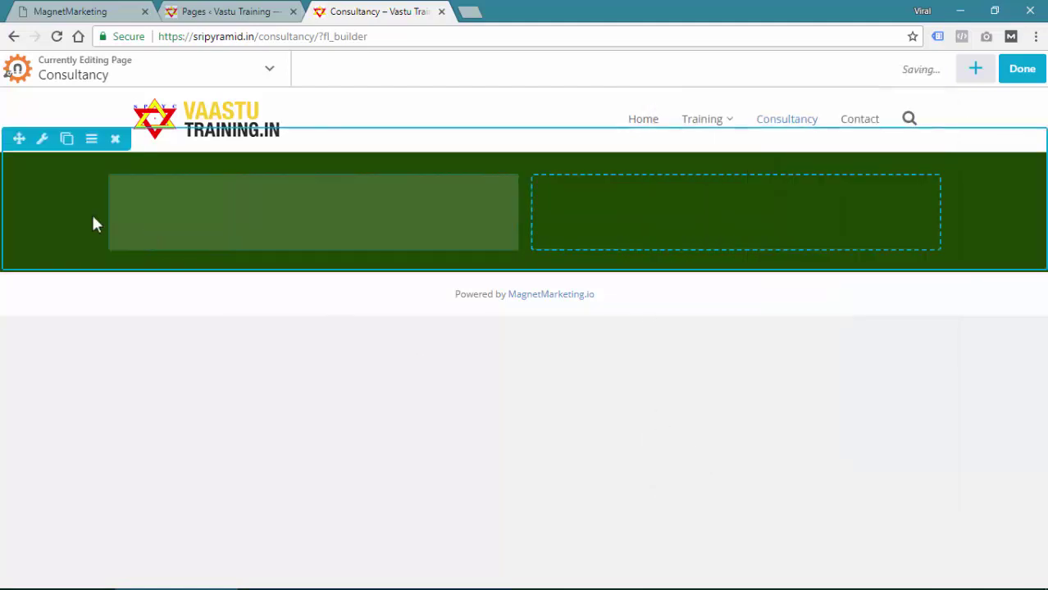
Step: Reopen the row settings and change the row's background type to Photo
{"action": "left_click", "coordinate": [43, 140]}
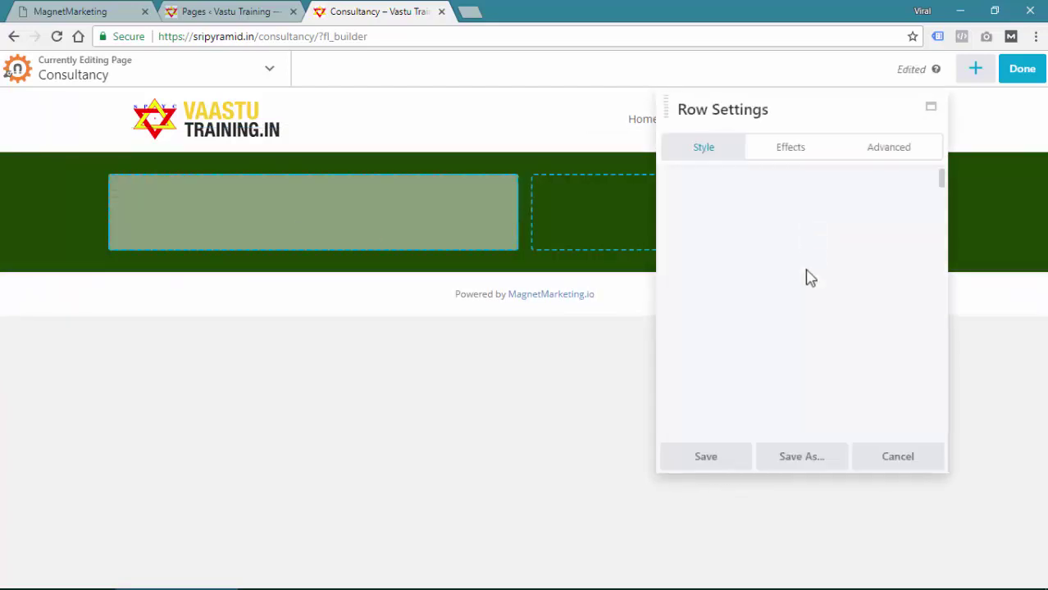
{"action": "scroll", "coordinate": [760, 328], "scroll_direction": "down", "scroll_amount": 8}
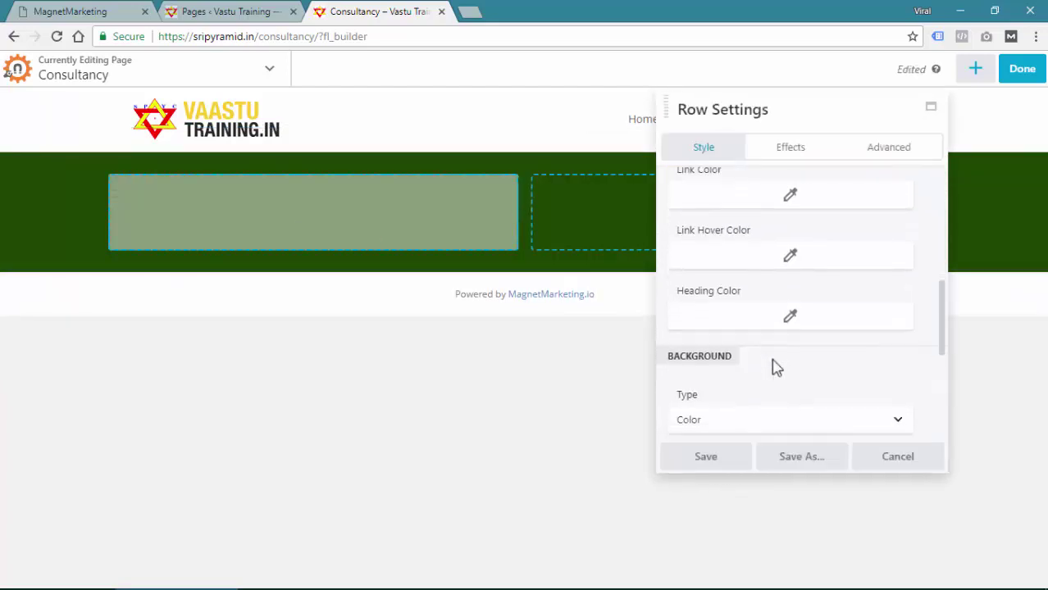
{"action": "scroll", "coordinate": [762, 353], "scroll_direction": "down", "scroll_amount": 1}
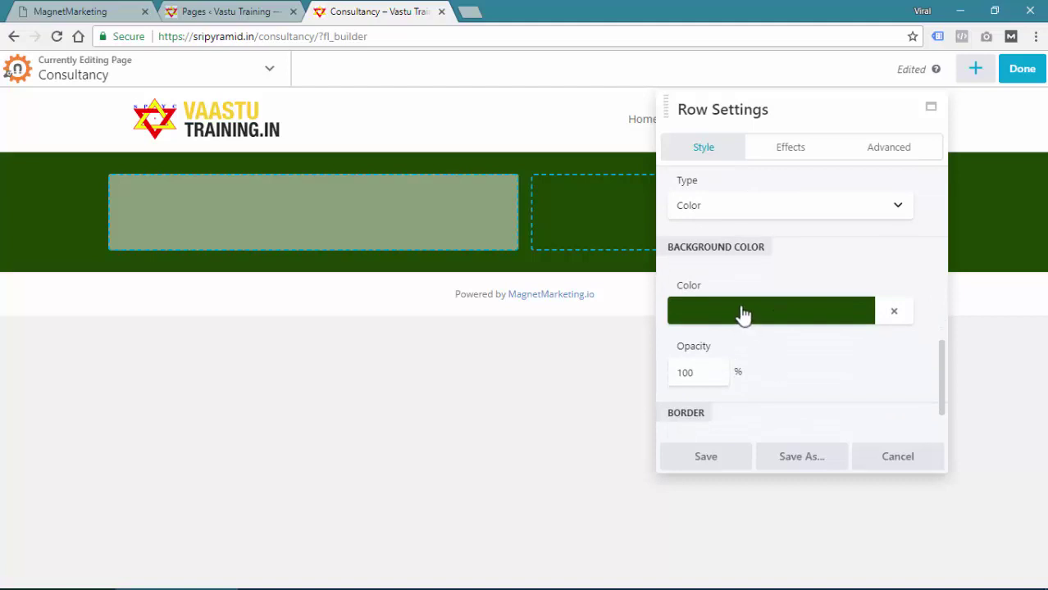
{"action": "left_click", "coordinate": [724, 205]}
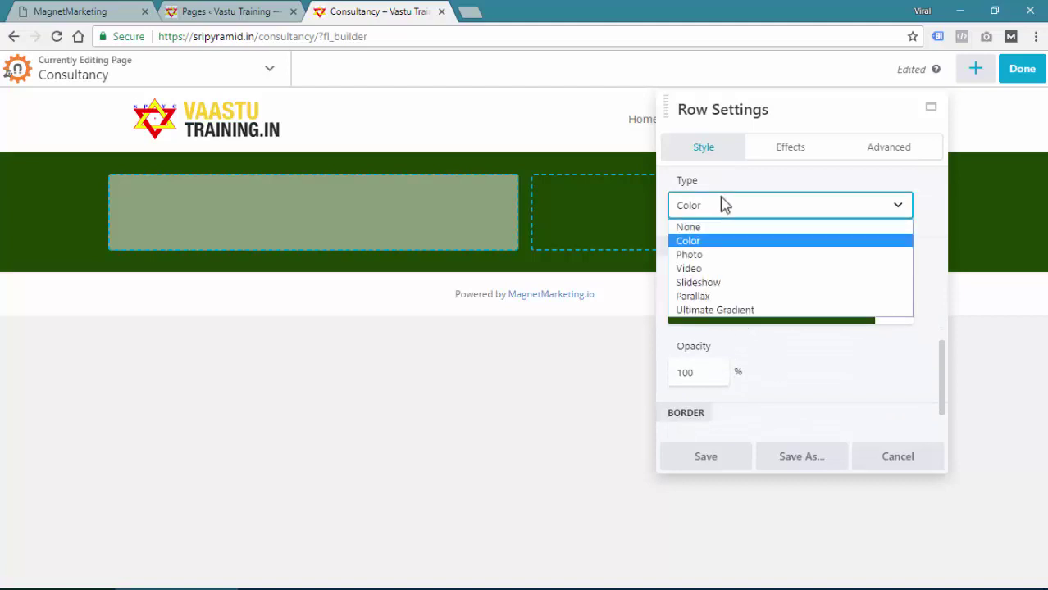
{"action": "left_click", "coordinate": [707, 255]}
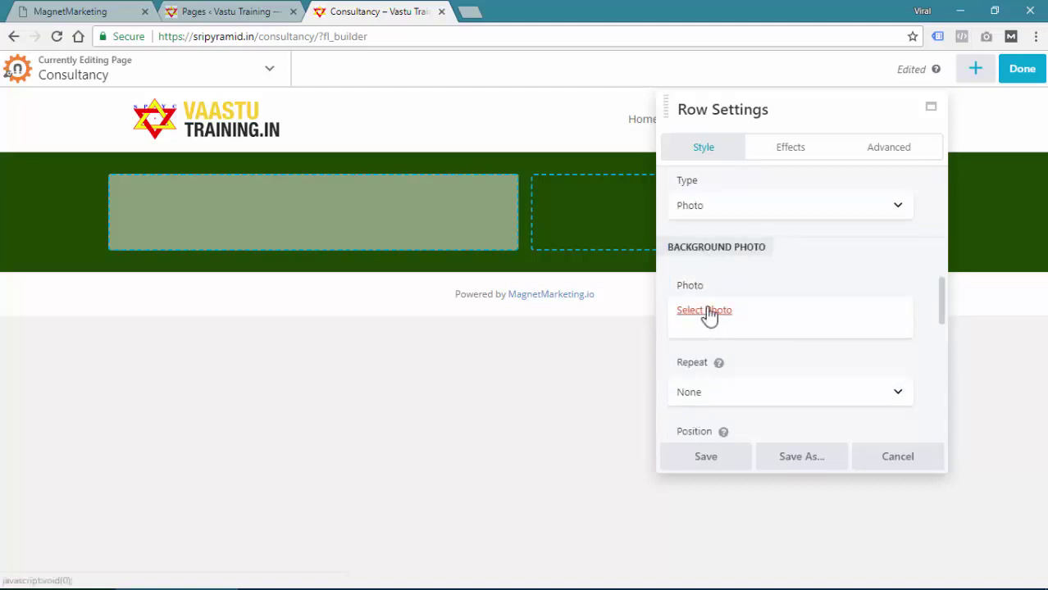
Step: Choose img-3.jpg, the woman sitting on the beach, from the media library as the row's background photo
{"action": "left_click", "coordinate": [707, 312]}
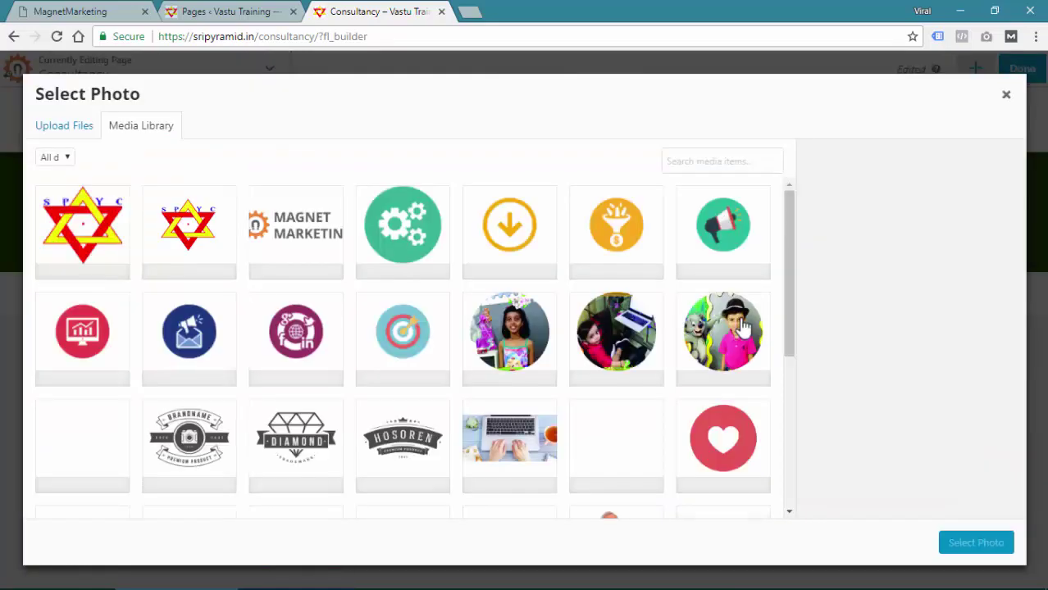
{"action": "scroll", "coordinate": [626, 329], "scroll_direction": "down", "scroll_amount": 5}
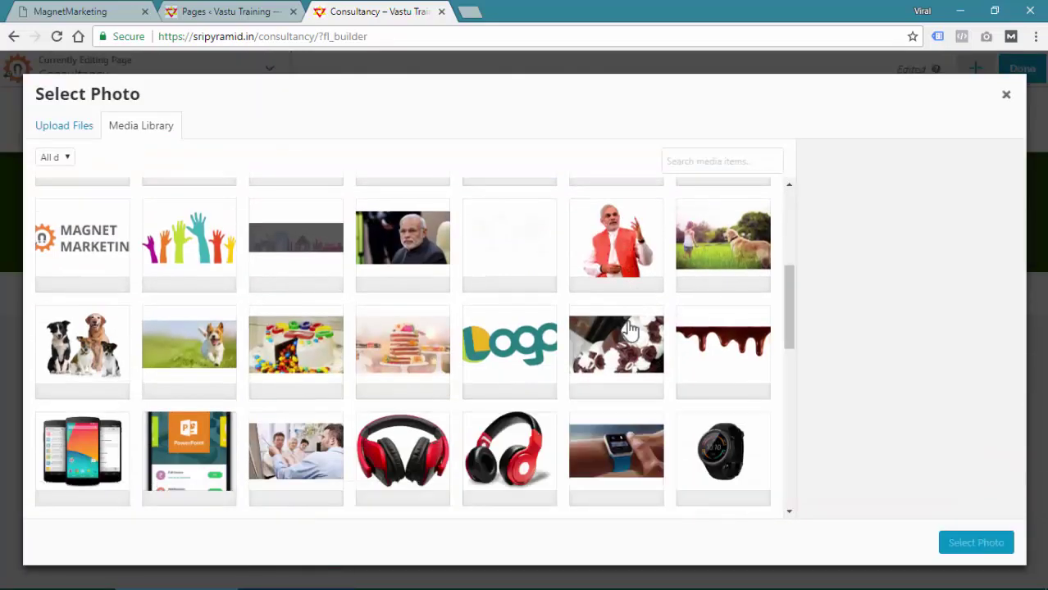
{"action": "scroll", "coordinate": [630, 329], "scroll_direction": "down", "scroll_amount": 3}
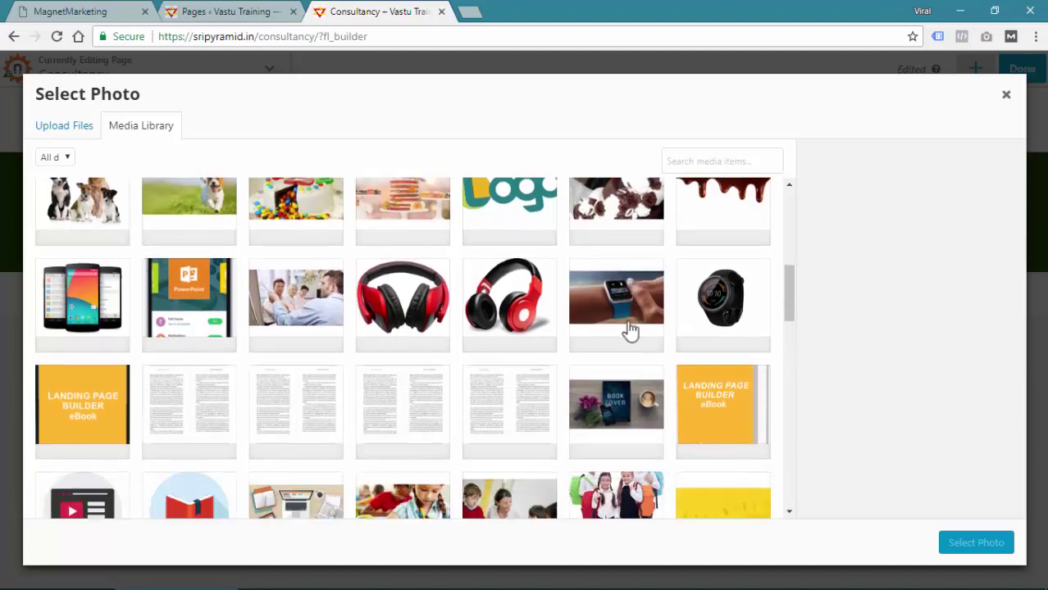
{"action": "scroll", "coordinate": [630, 330], "scroll_direction": "down", "scroll_amount": 10}
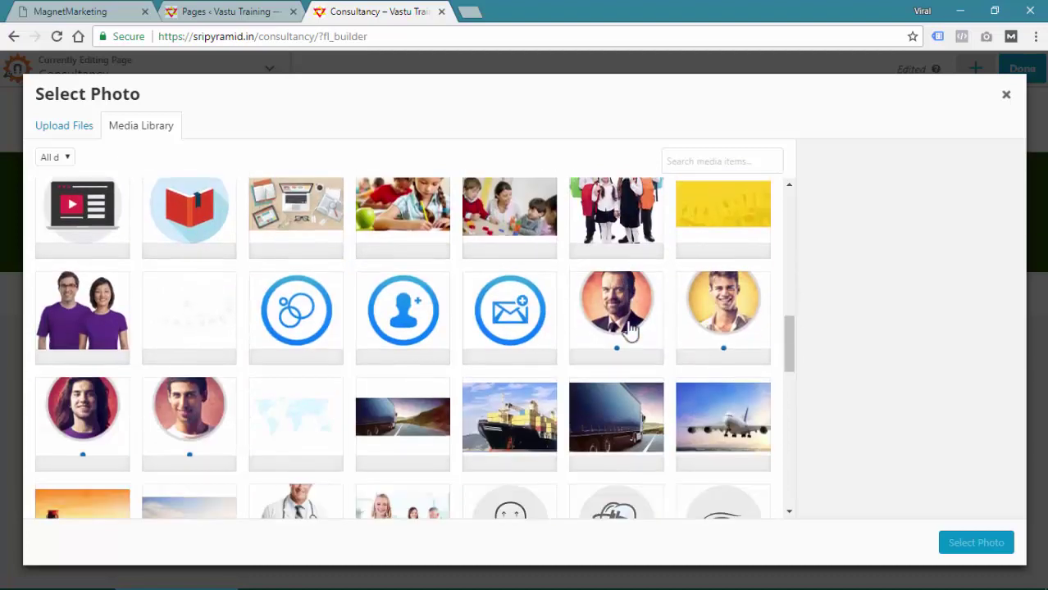
{"action": "left_click", "coordinate": [474, 298]}
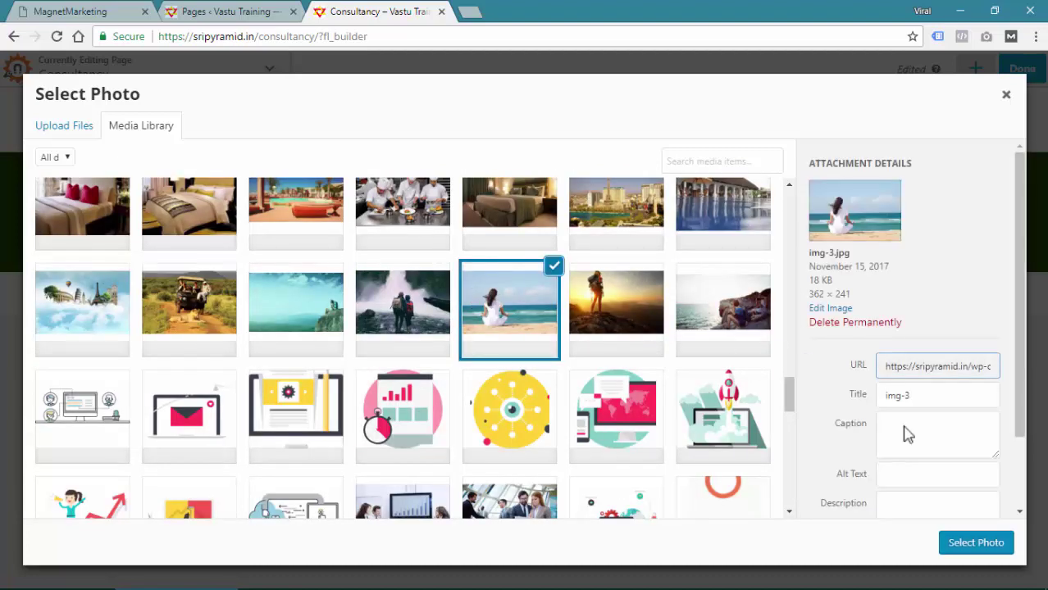
{"action": "left_click", "coordinate": [975, 544]}
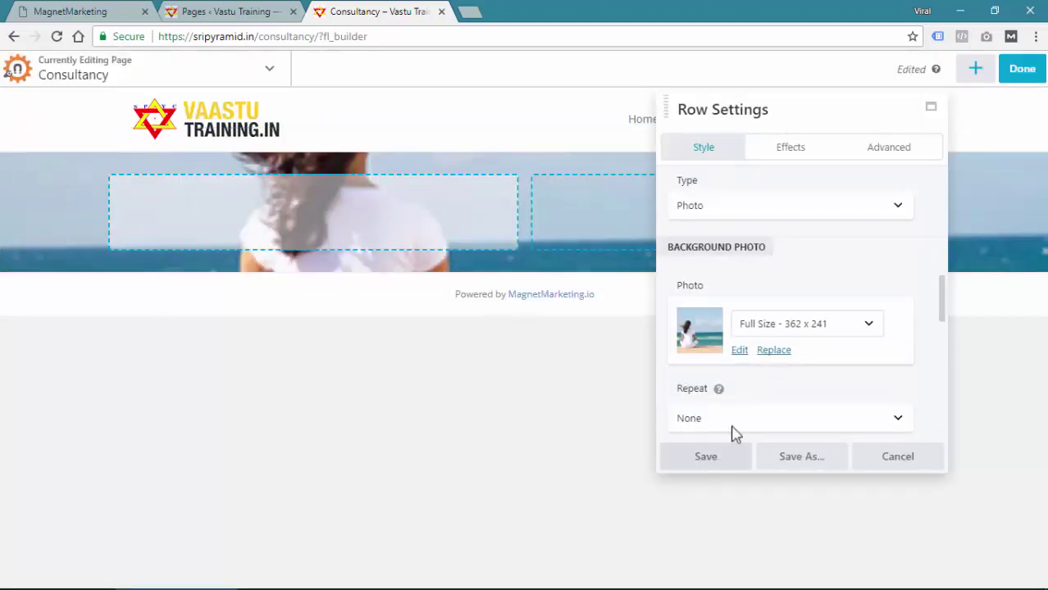
Step: Give the row's background photo a blue overlay color, #0081cc, and save the row settings
{"action": "scroll", "coordinate": [733, 426], "scroll_direction": "down", "scroll_amount": 2}
{"action": "scroll", "coordinate": [742, 396], "scroll_direction": "down", "scroll_amount": 1}
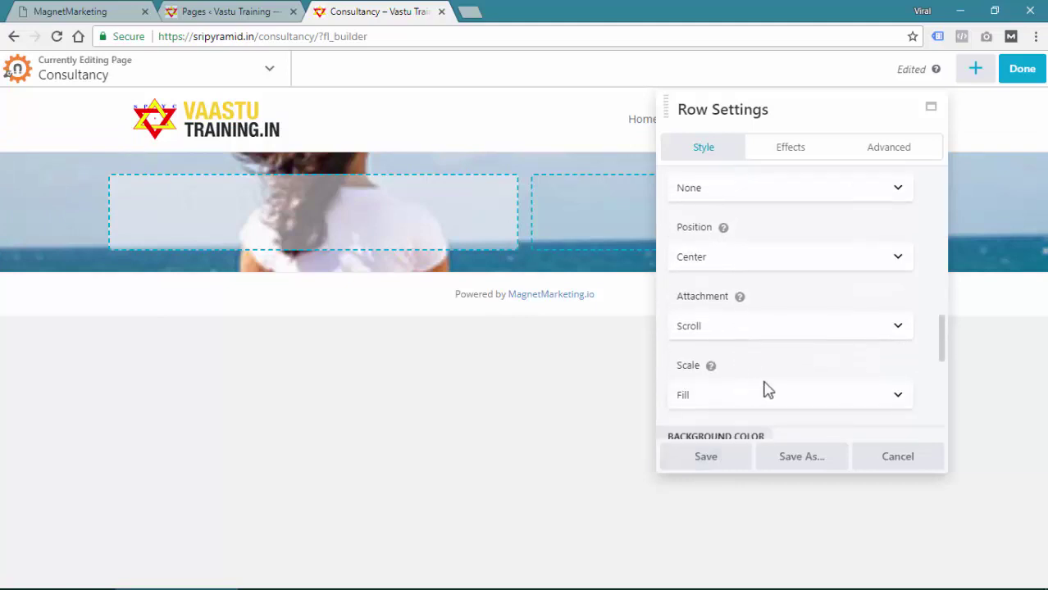
{"action": "scroll", "coordinate": [758, 378], "scroll_direction": "down", "scroll_amount": 5}
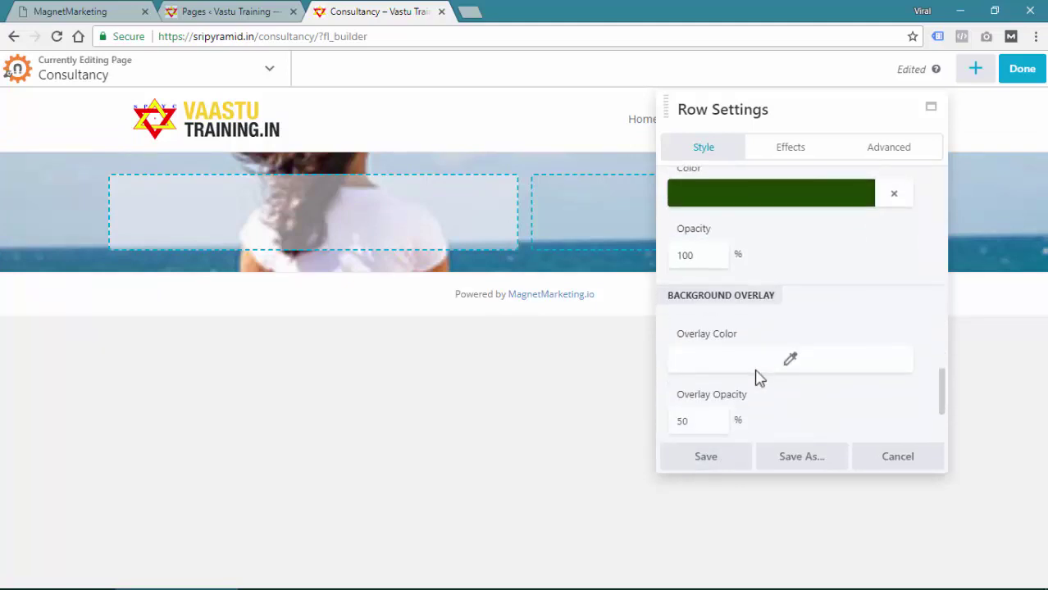
{"action": "left_click", "coordinate": [783, 287]}
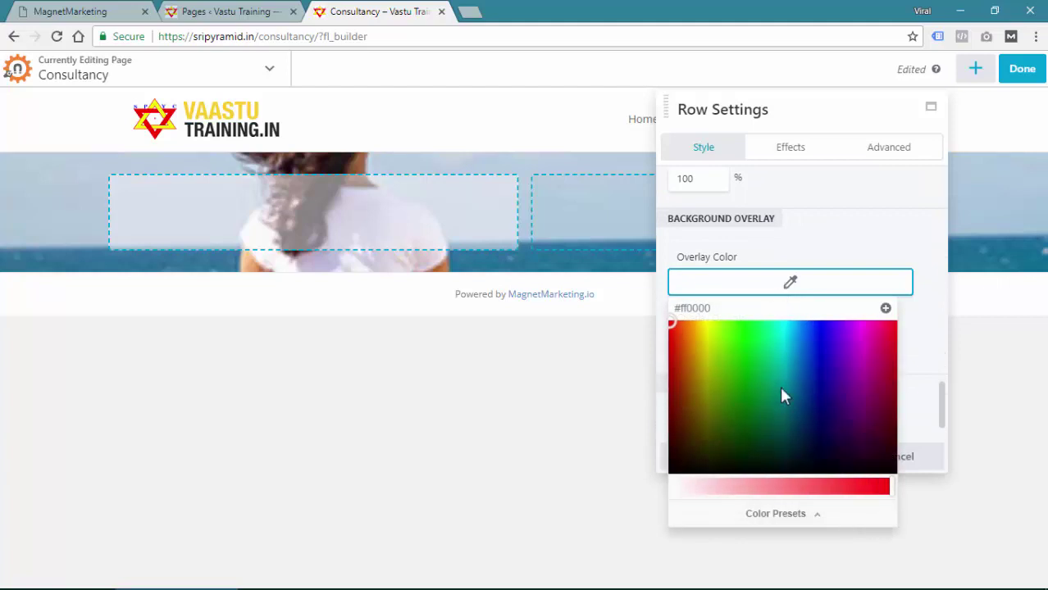
{"action": "left_click", "coordinate": [798, 348]}
{"action": "mouse_move", "coordinate": [795, 347]}
{"action": "left_mouse_down"}
{"action": "mouse_move", "coordinate": [770, 343]}
{"action": "mouse_move", "coordinate": [797, 351]}
{"action": "left_mouse_up"}
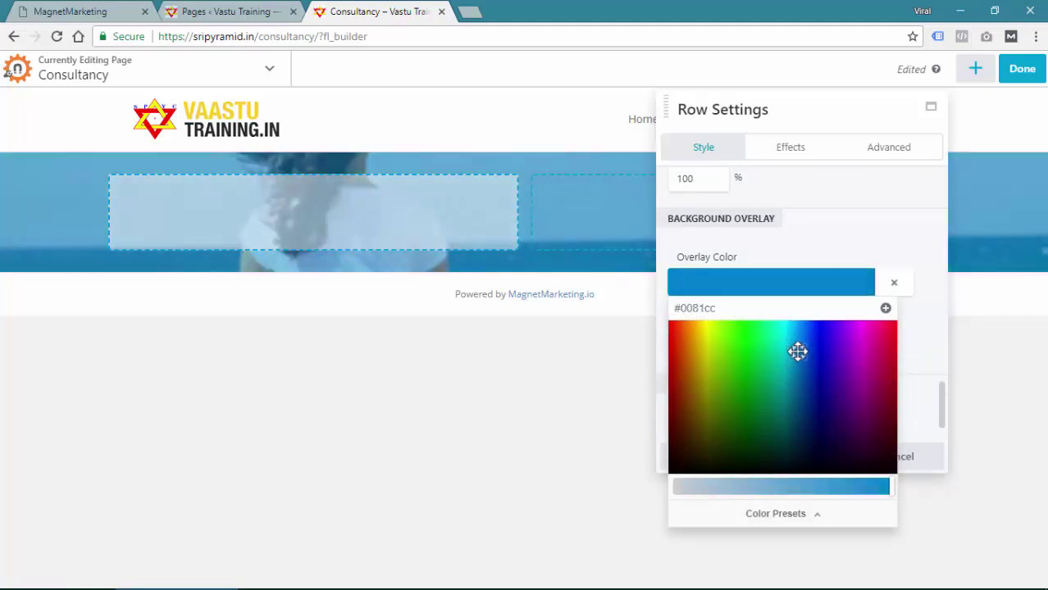
{"action": "left_click", "coordinate": [853, 293]}
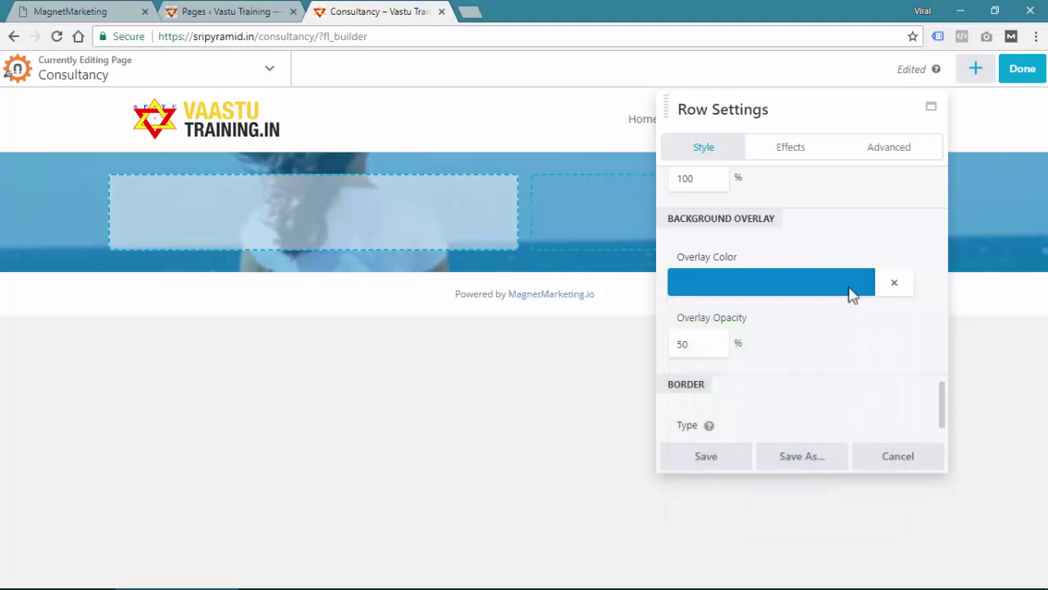
{"action": "left_click", "coordinate": [703, 460]}
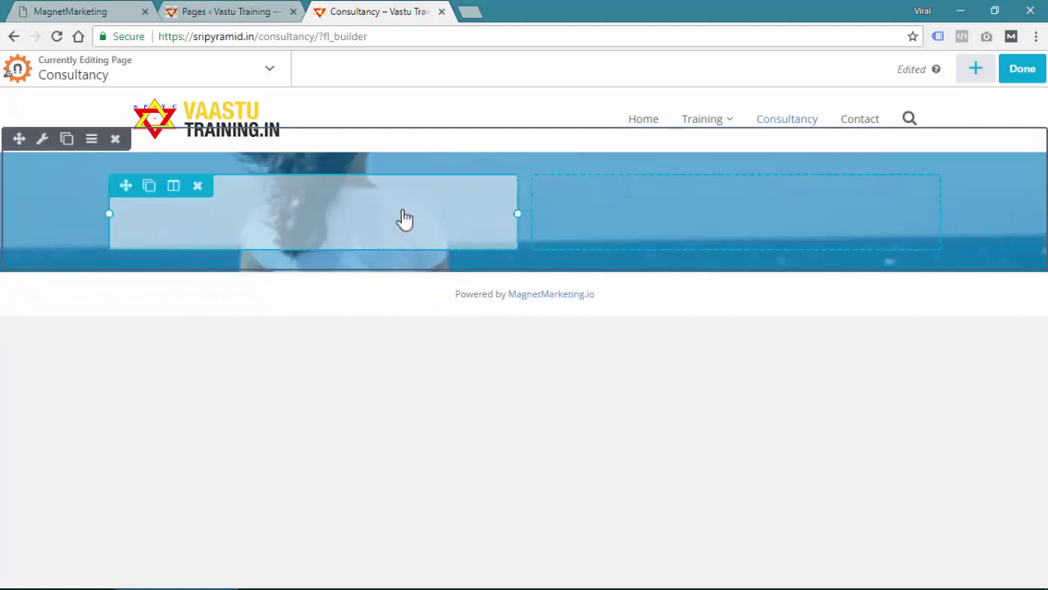
Step: Widen the row's first column slightly, set its background opacity to 80%, and save the column settings
{"action": "left_click", "coordinate": [326, 216]}
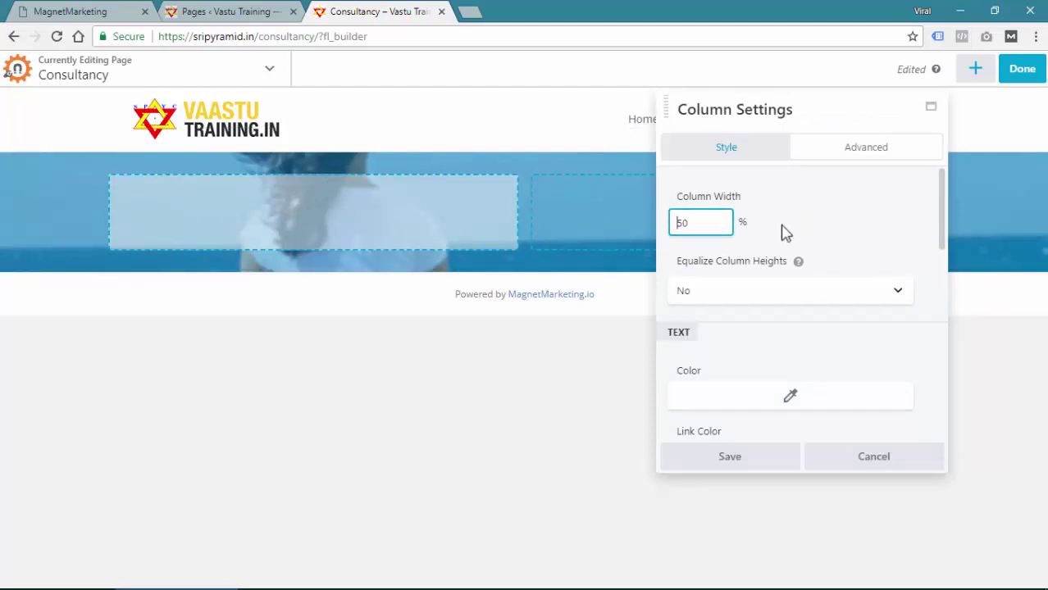
{"action": "scroll", "coordinate": [770, 262], "scroll_direction": "down", "scroll_amount": 5}
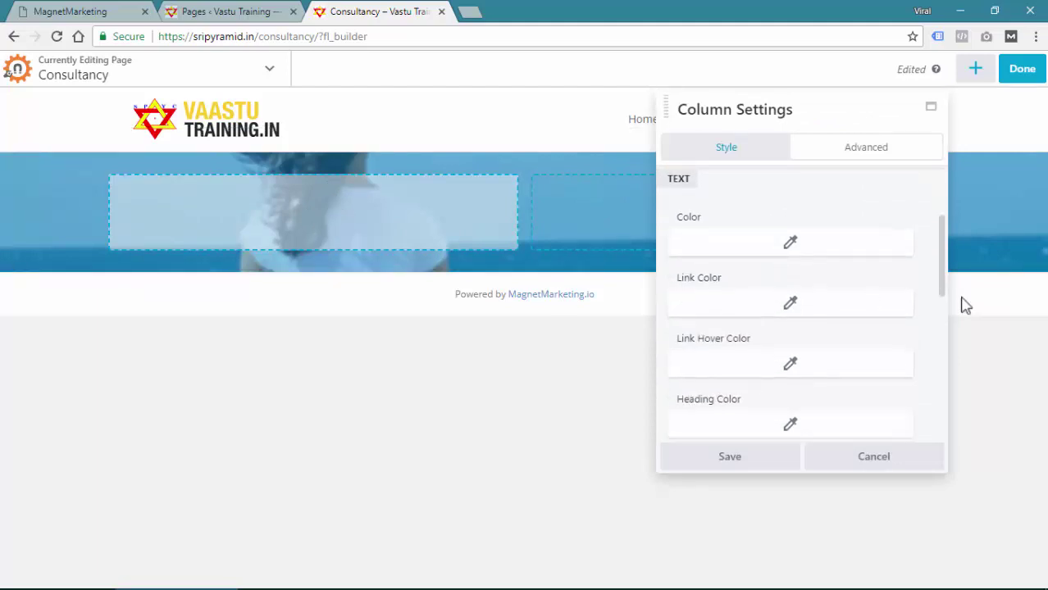
{"action": "mouse_move", "coordinate": [516, 213]}
{"action": "left_mouse_down"}
{"action": "mouse_move", "coordinate": [467, 211]}
{"action": "mouse_move", "coordinate": [526, 213]}
{"action": "left_mouse_up"}
{"action": "scroll", "coordinate": [833, 309], "scroll_direction": "down", "scroll_amount": 5}
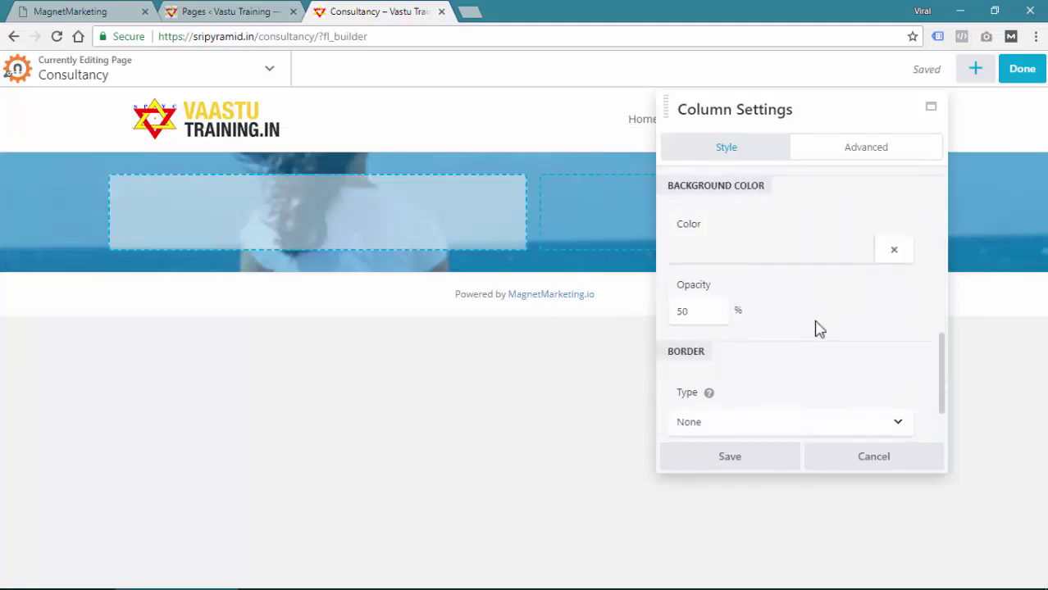
{"action": "double_click", "coordinate": [693, 238]}
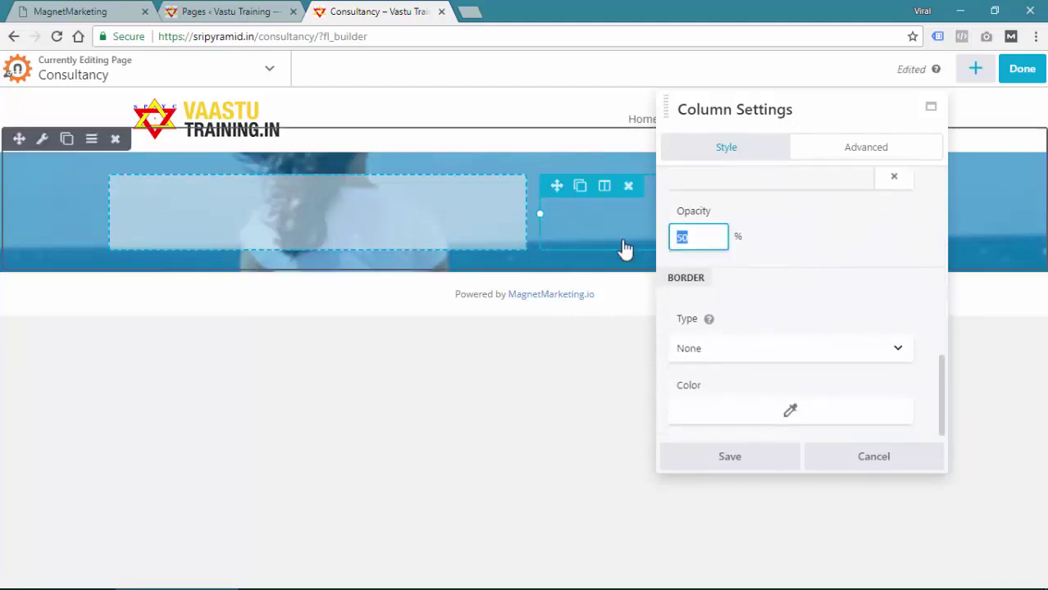
{"action": "type", "text": "80"}
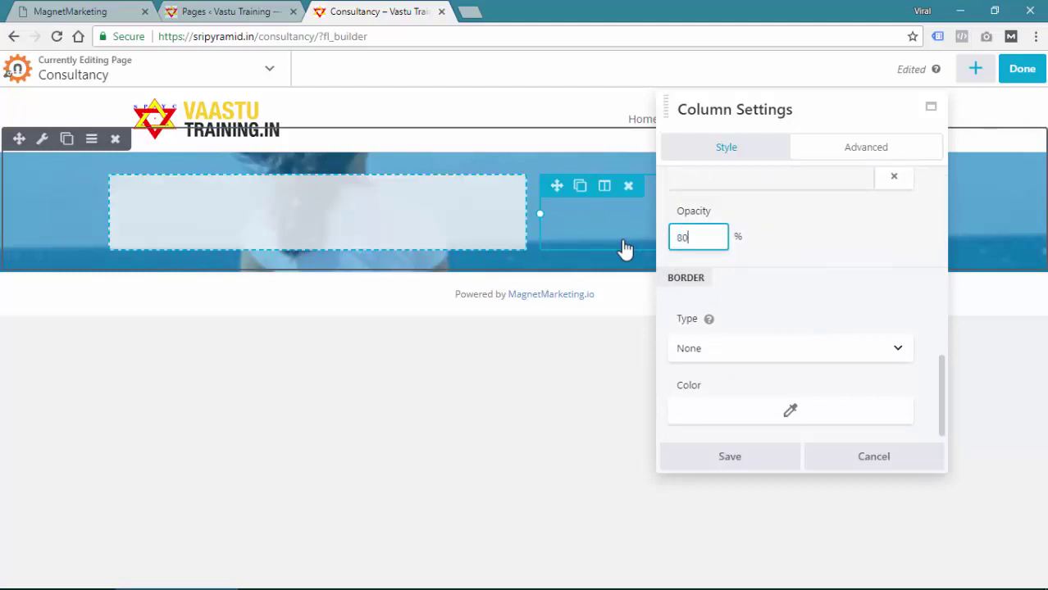
{"action": "left_click", "coordinate": [743, 464]}
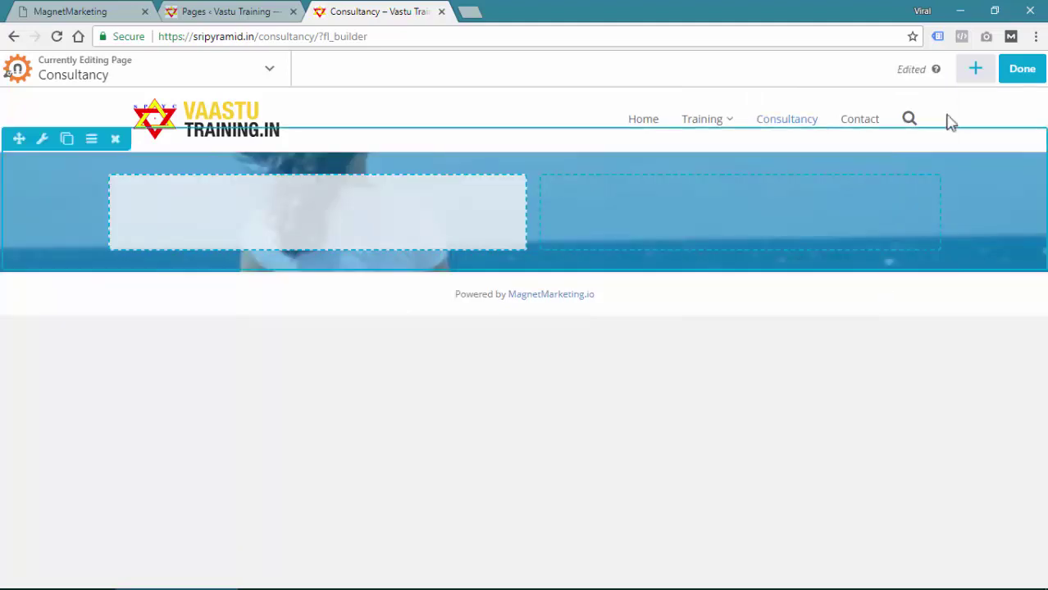
Step: Look through the module groups, search the modules for "heading", and add the MM Pro content Heading module to the first column
{"action": "left_click", "coordinate": [973, 71]}
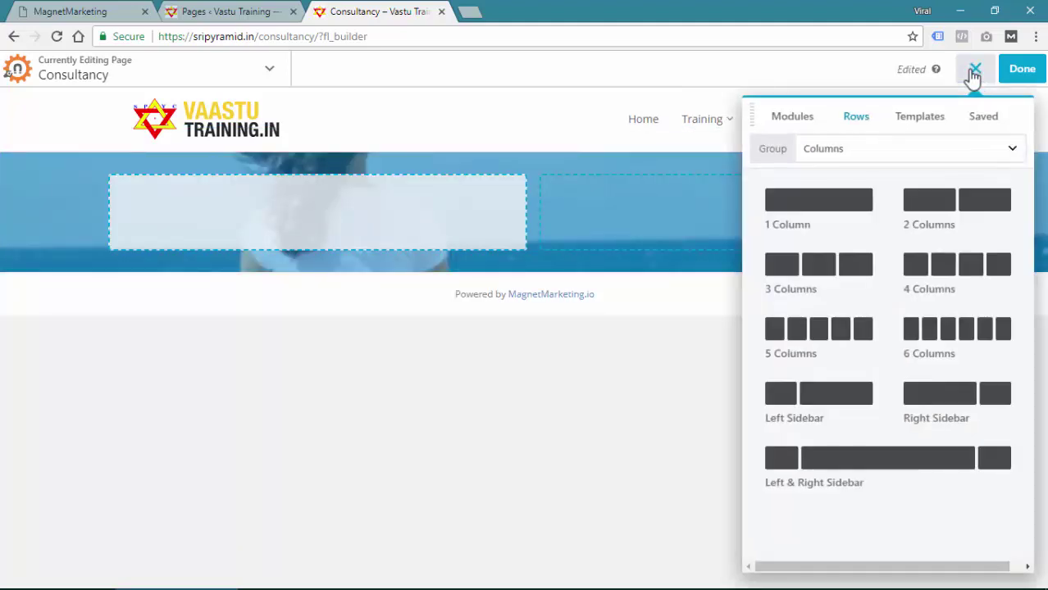
{"action": "left_click", "coordinate": [788, 121]}
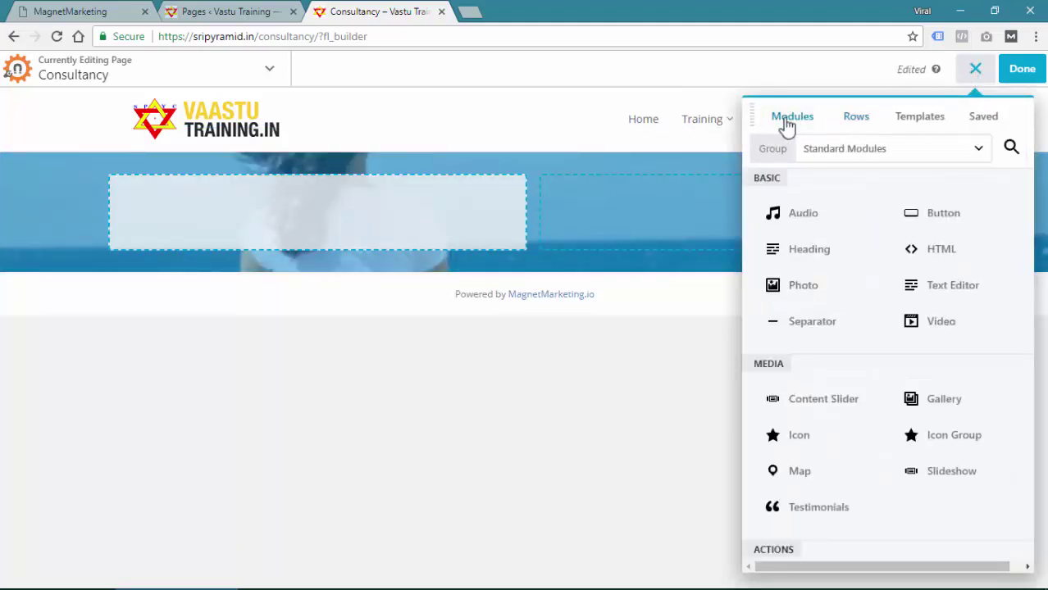
{"action": "left_click", "coordinate": [861, 155]}
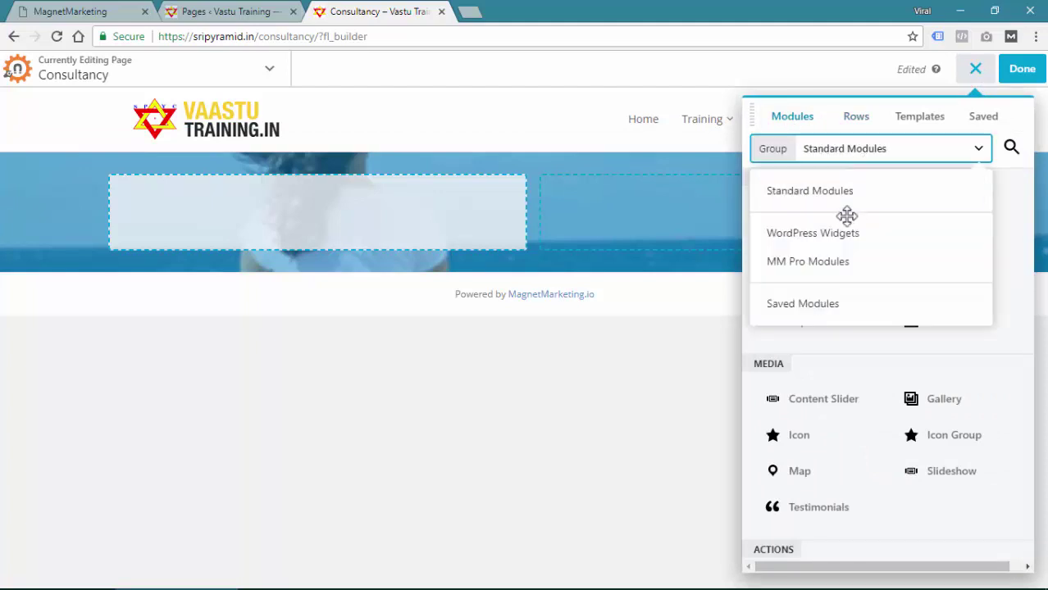
{"action": "left_click", "coordinate": [793, 262]}
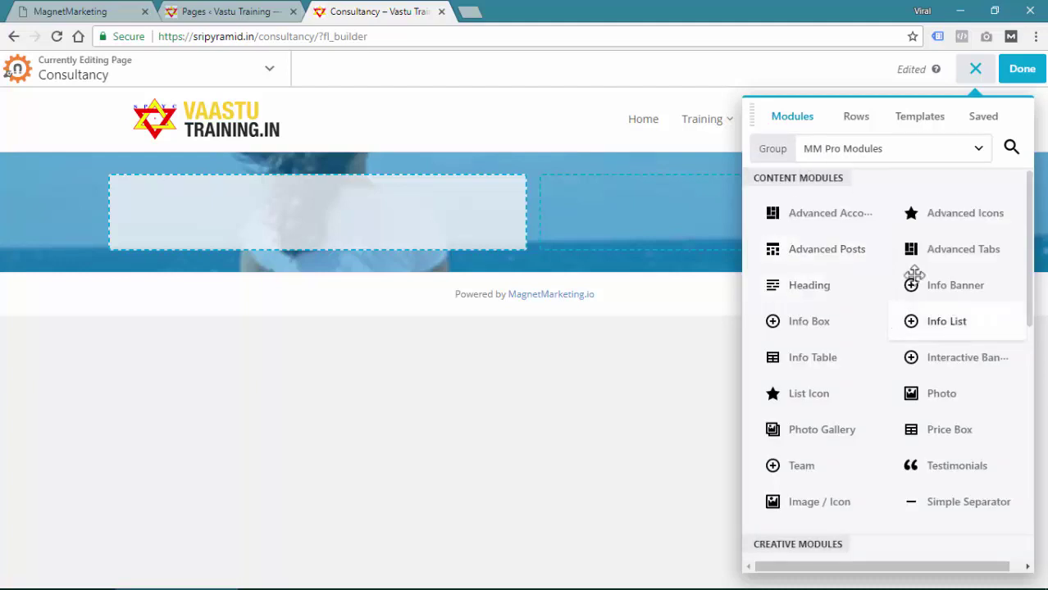
{"action": "left_click", "coordinate": [884, 152]}
{"action": "left_click", "coordinate": [860, 202]}
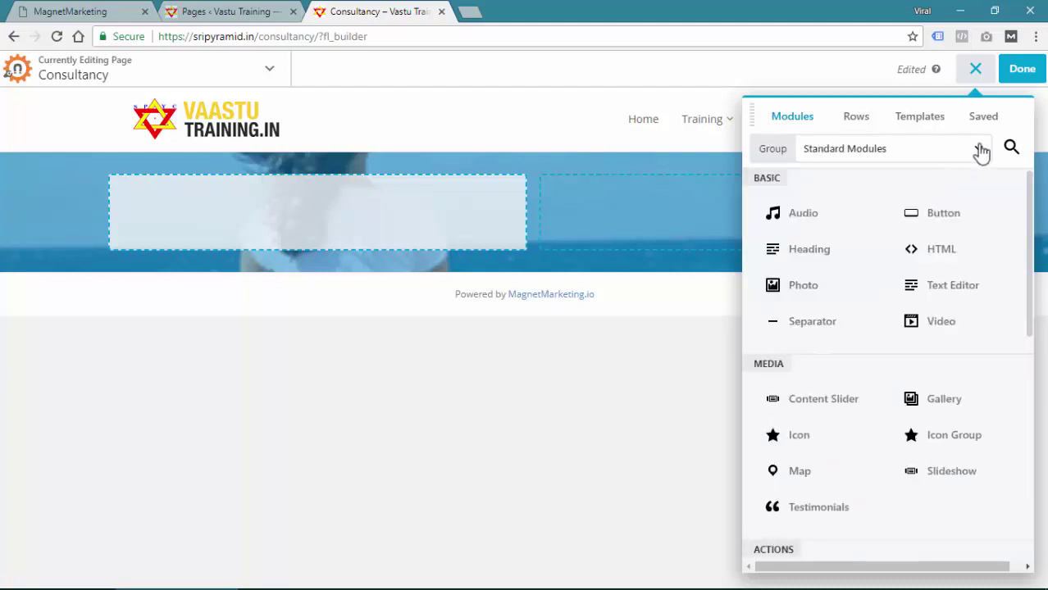
{"action": "left_click", "coordinate": [1010, 149]}
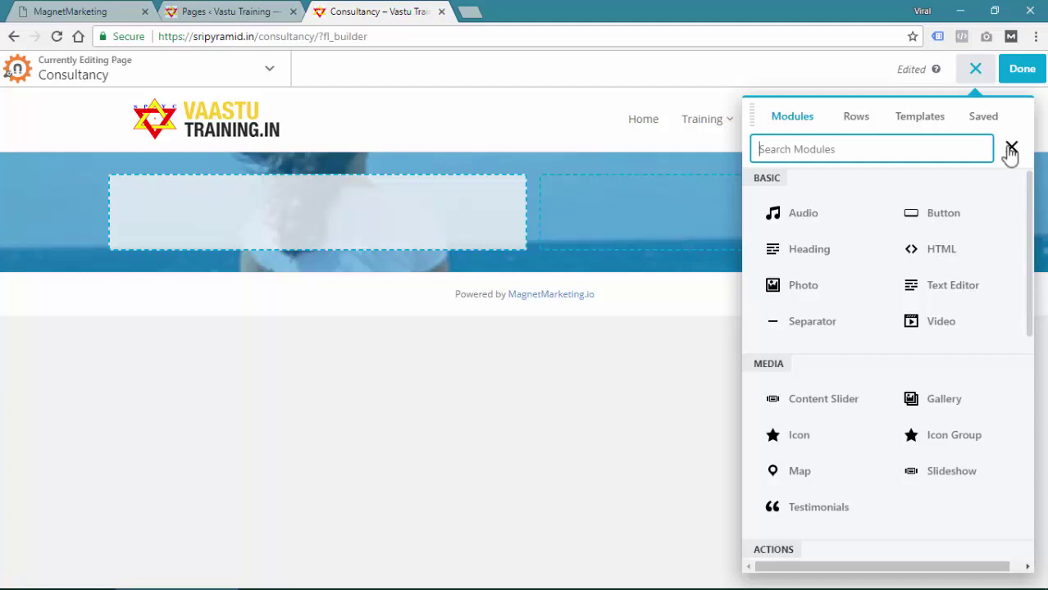
{"action": "type", "text": "heading"}
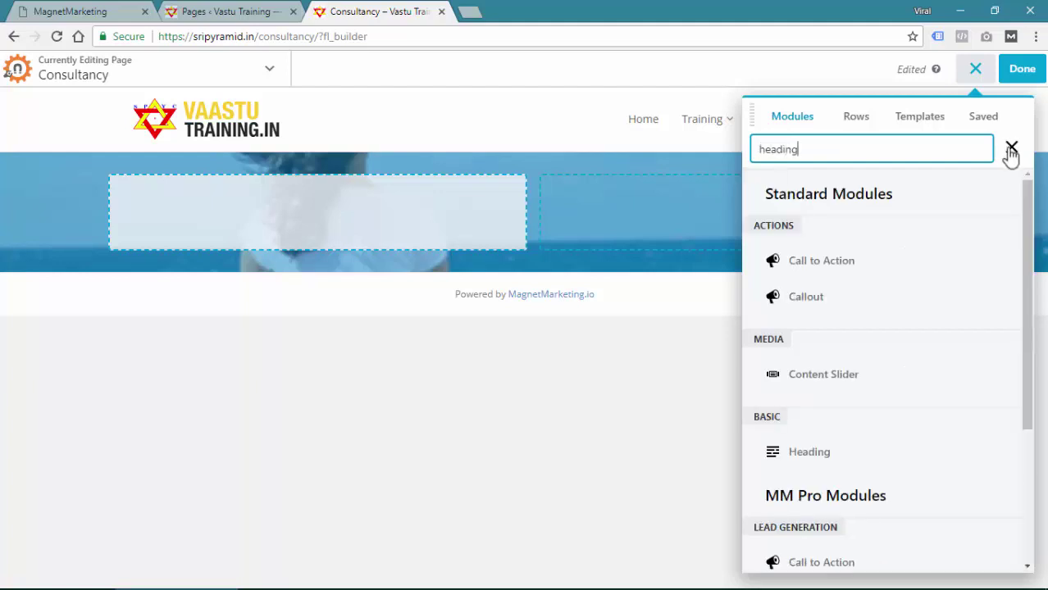
{"action": "scroll", "coordinate": [881, 304], "scroll_direction": "down", "scroll_amount": 1}
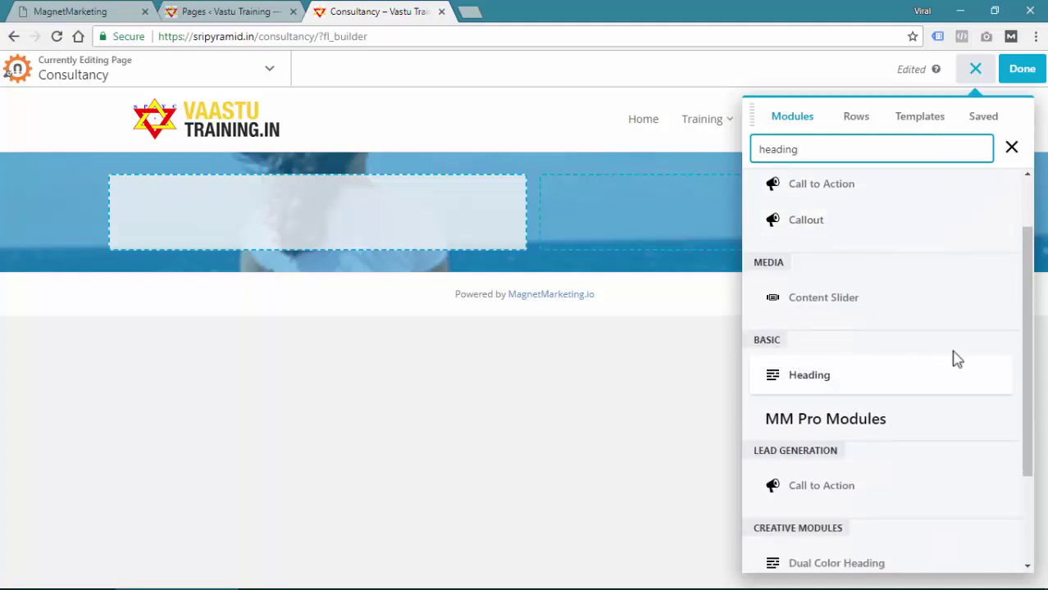
{"action": "left_click_drag", "start_coordinate": [1028, 270], "coordinate": [1015, 423]}
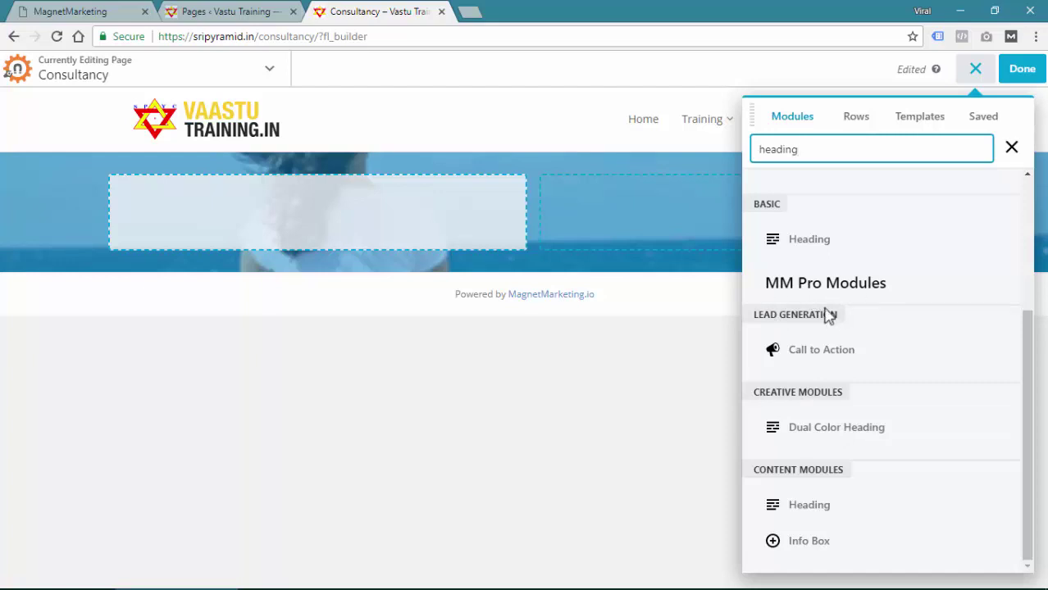
{"action": "left_click_drag", "start_coordinate": [803, 512], "coordinate": [372, 222]}
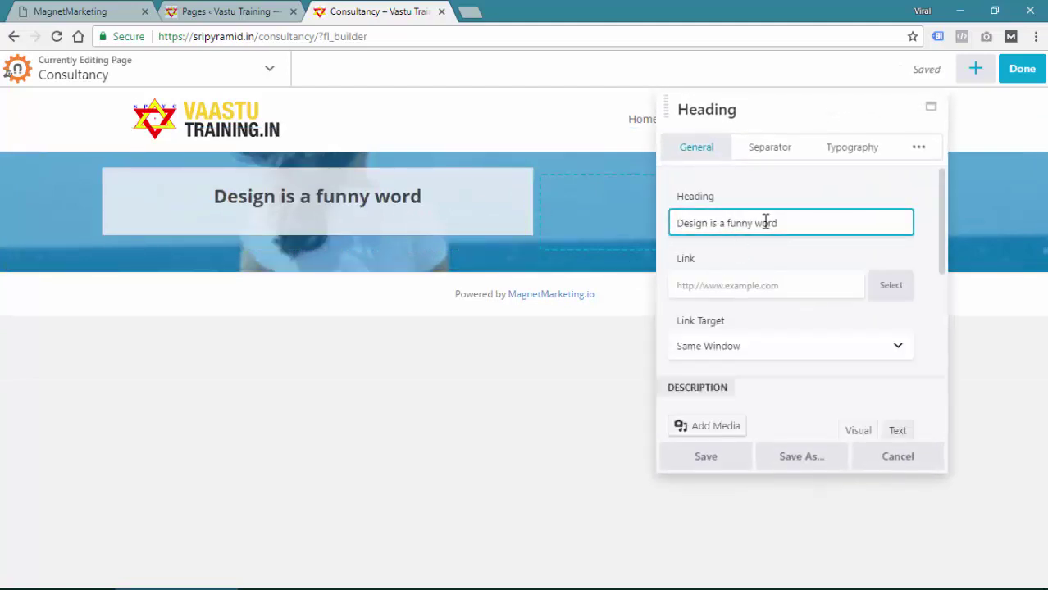
Step: Enter "This is secondary description about the content." as the heading's description and save the module
{"action": "scroll", "coordinate": [775, 355], "scroll_direction": "down", "scroll_amount": 5}
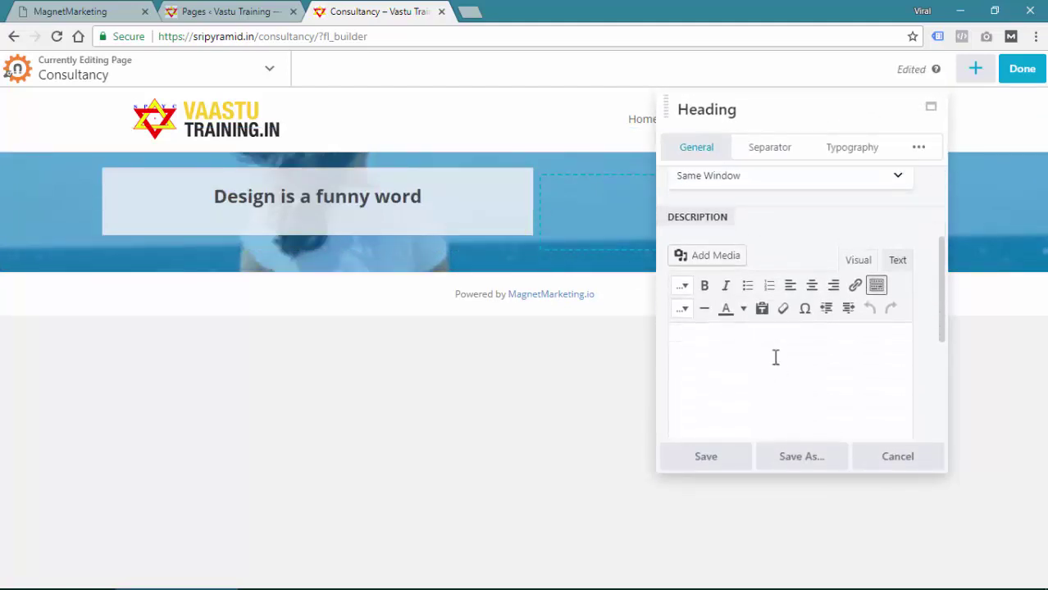
{"action": "left_click", "coordinate": [761, 325]}
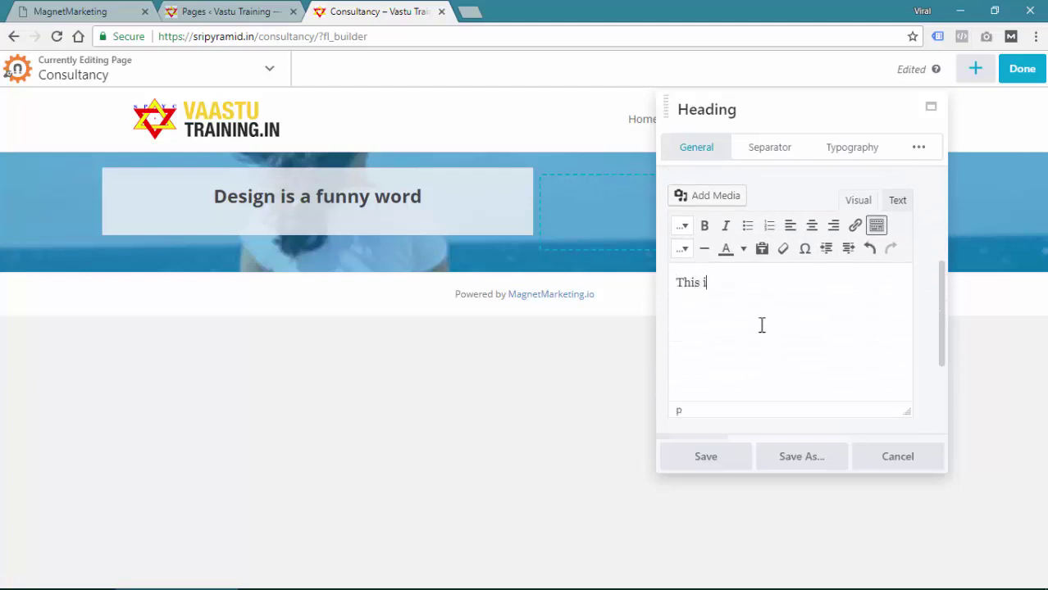
{"action": "type", "text": "This is secondary description about the content."}
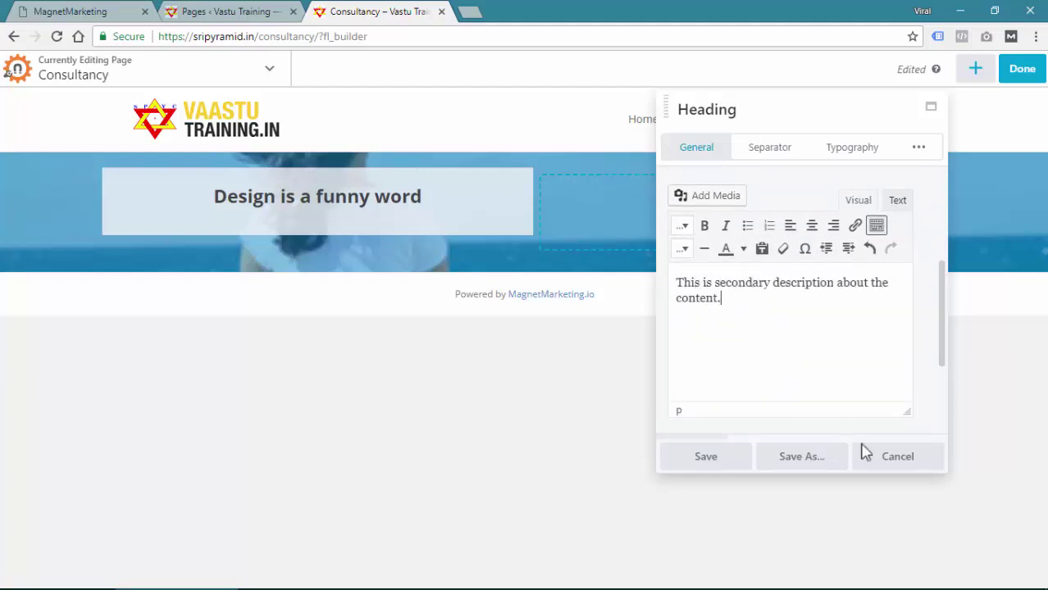
{"action": "left_click", "coordinate": [709, 464]}
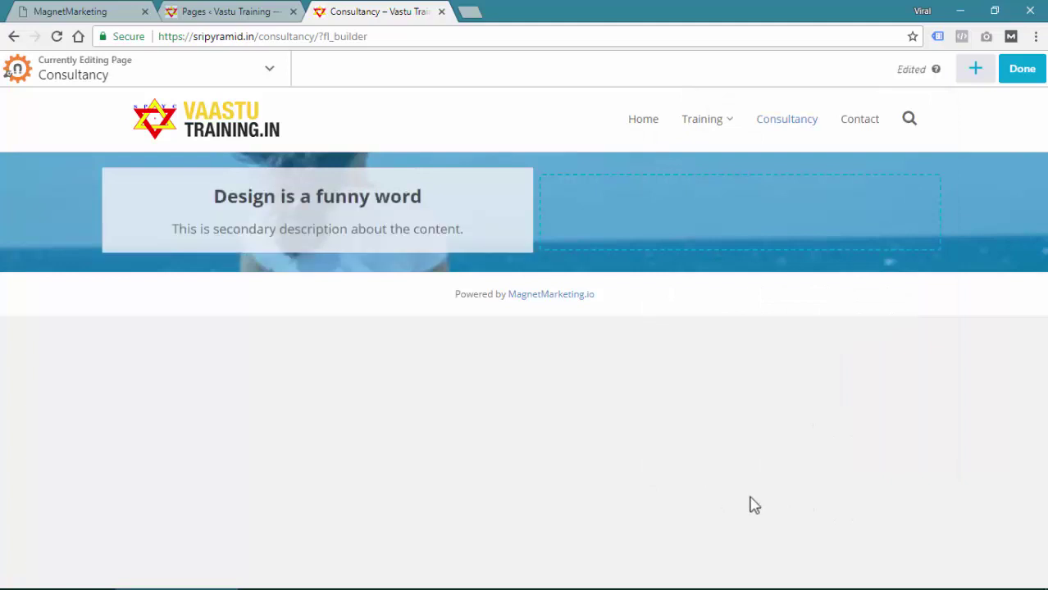
Step: Look at the settings of the empty second column and of the heading module in the first column
{"action": "mouse_move", "coordinate": [694, 217]}
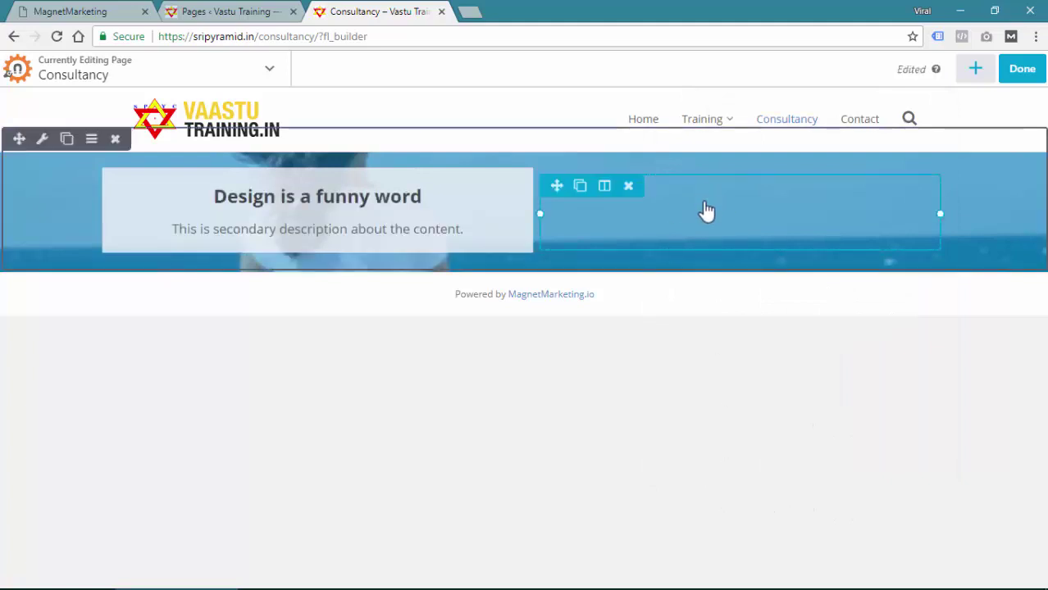
{"action": "left_click", "coordinate": [711, 209]}
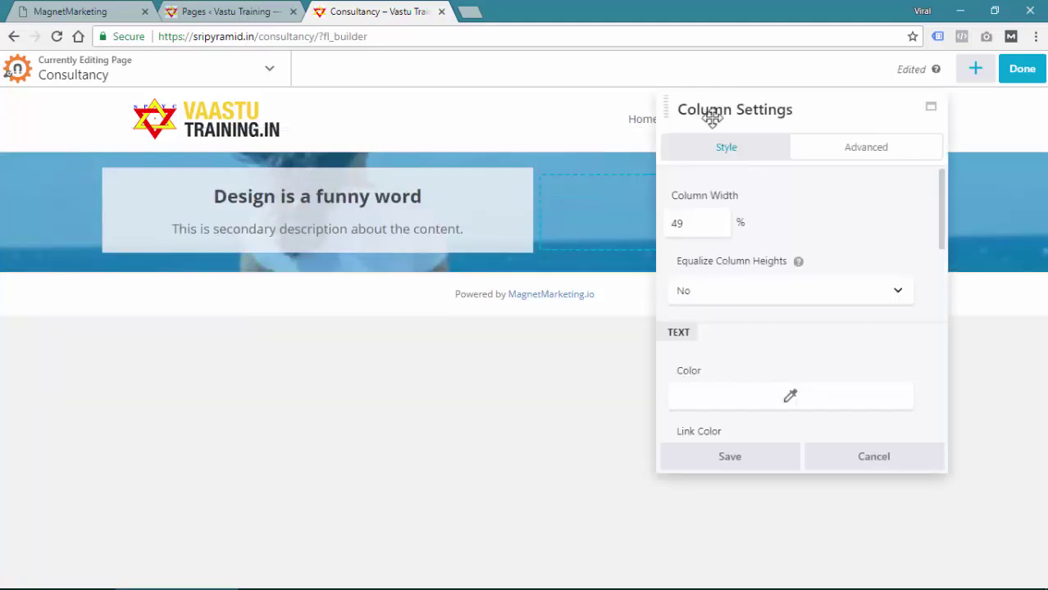
{"action": "left_click", "coordinate": [872, 452]}
{"action": "mouse_move", "coordinate": [498, 204]}
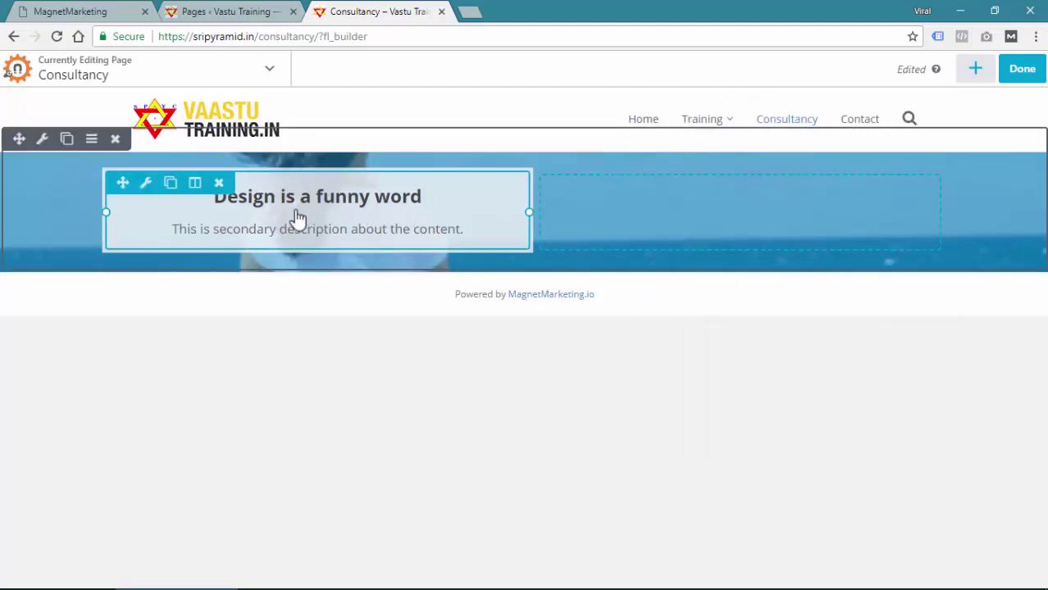
{"action": "left_click", "coordinate": [386, 210]}
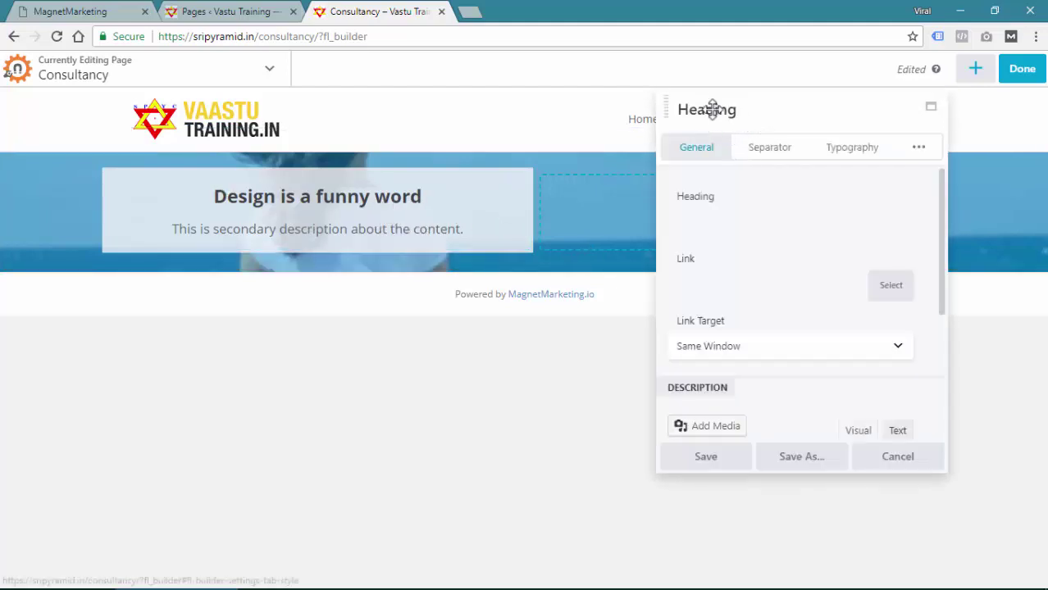
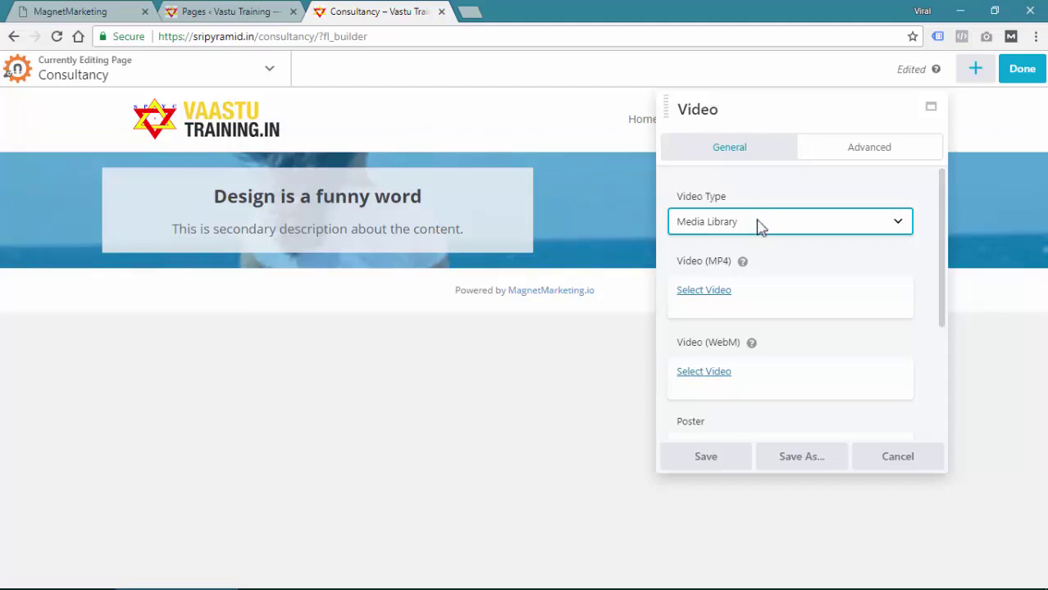
{"action": "left_click", "coordinate": [697, 292]}
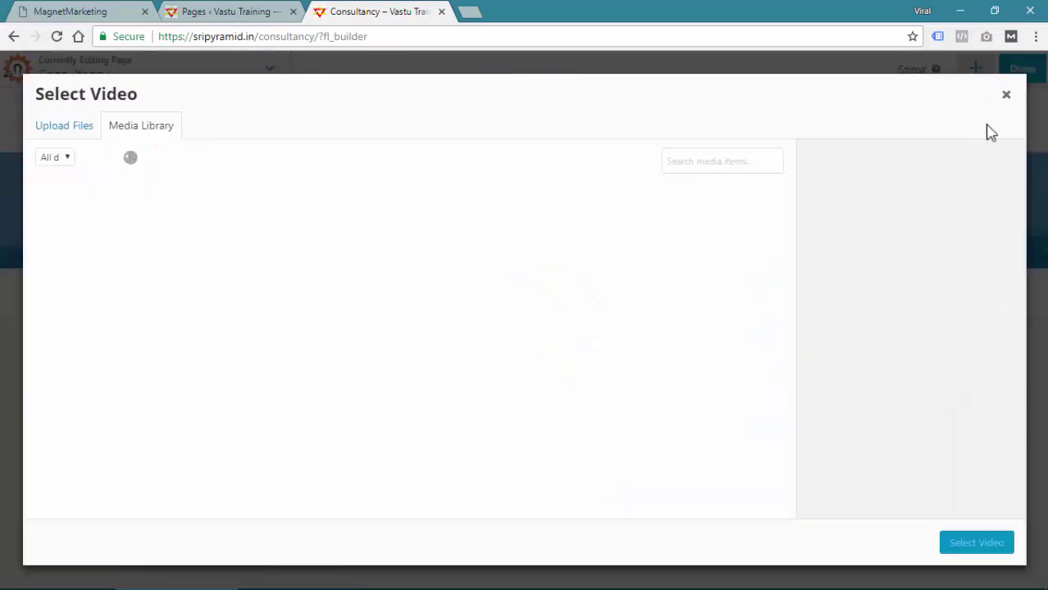
{"action": "left_click", "coordinate": [1008, 99]}
{"action": "left_click", "coordinate": [887, 461]}
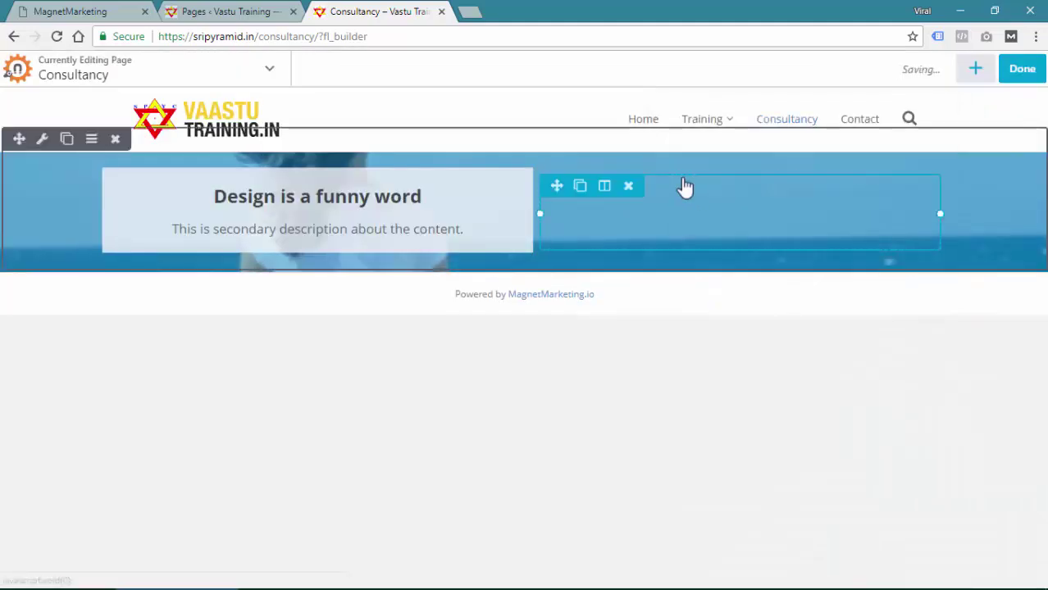
Step: Add a standard Photo module to the empty second column
{"action": "left_click", "coordinate": [975, 72]}
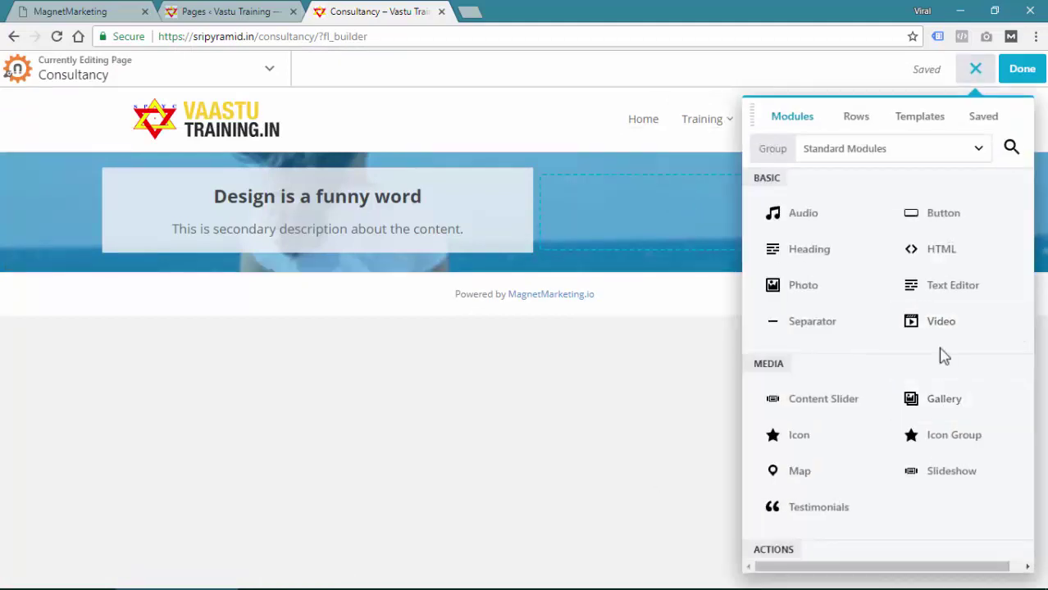
{"action": "left_click_drag", "start_coordinate": [795, 284], "coordinate": [732, 310]}
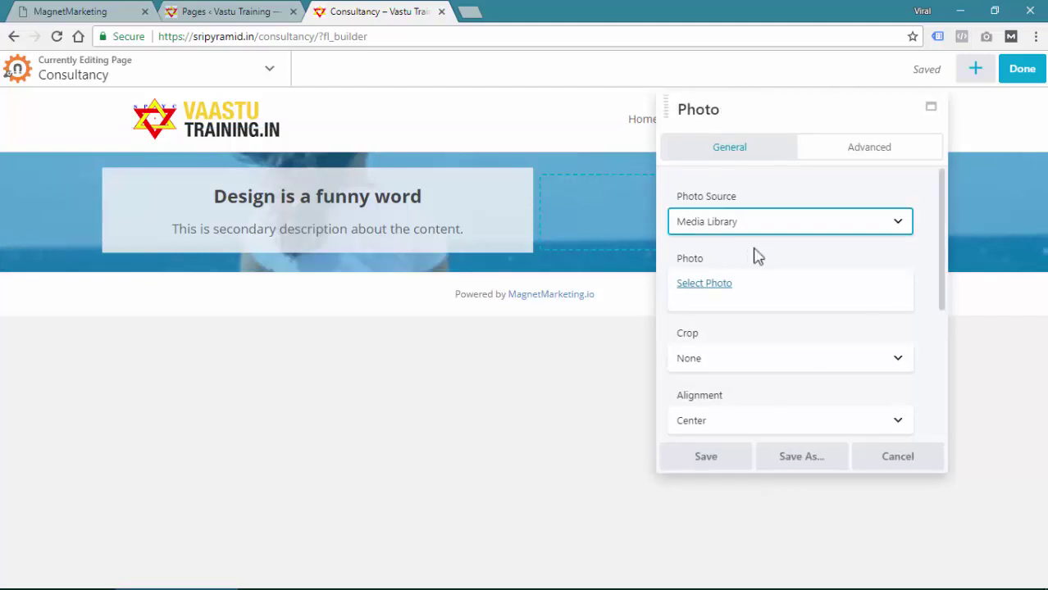
Step: Choose the photo of two hikers at a waterfall from the Media Library and save the Photo module
{"action": "left_click", "coordinate": [708, 288]}
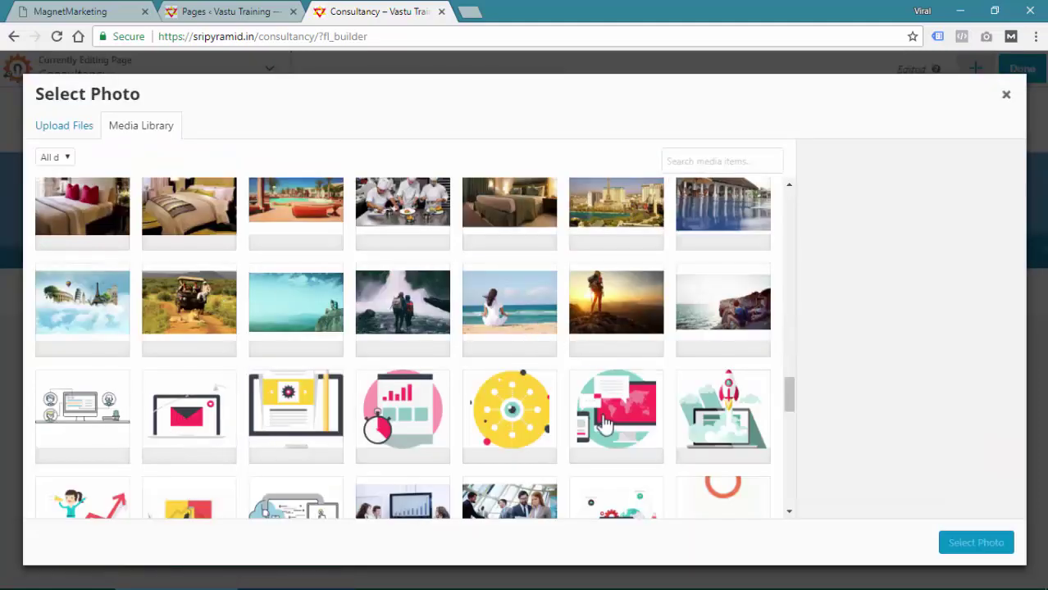
{"action": "left_click", "coordinate": [417, 308]}
{"action": "left_click", "coordinate": [966, 546]}
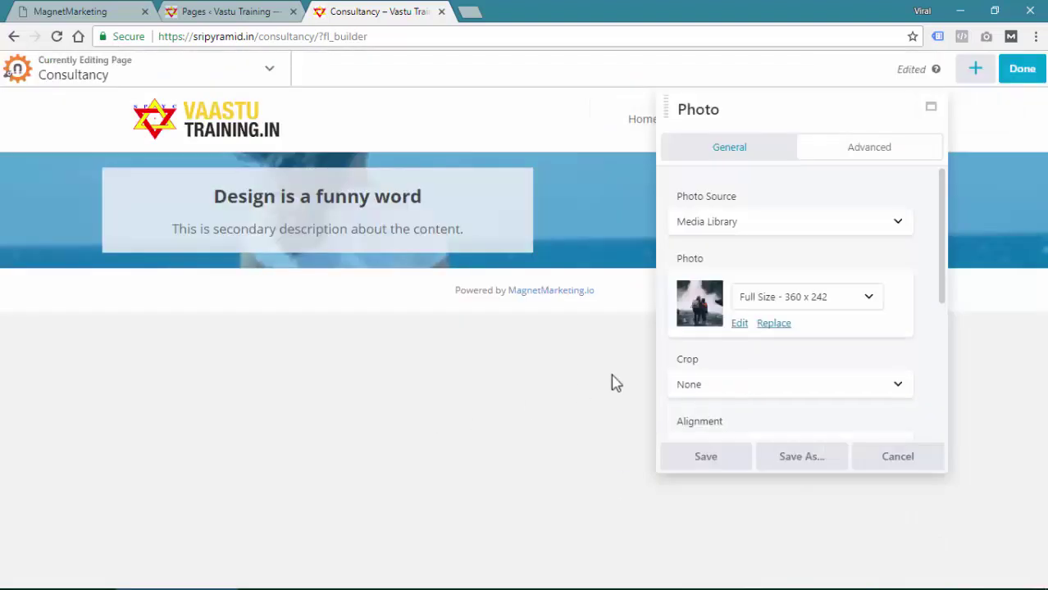
{"action": "left_click", "coordinate": [706, 458]}
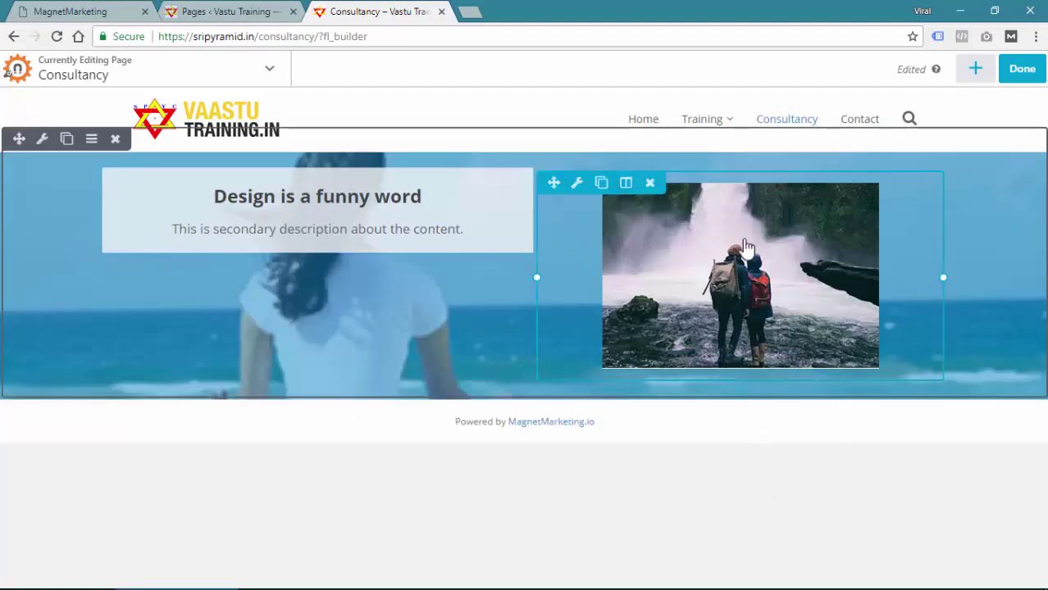
Step: Look at the heading module's settings, dismiss them without saving, and widen the first column to about 63% of the row
{"action": "mouse_move", "coordinate": [361, 210]}
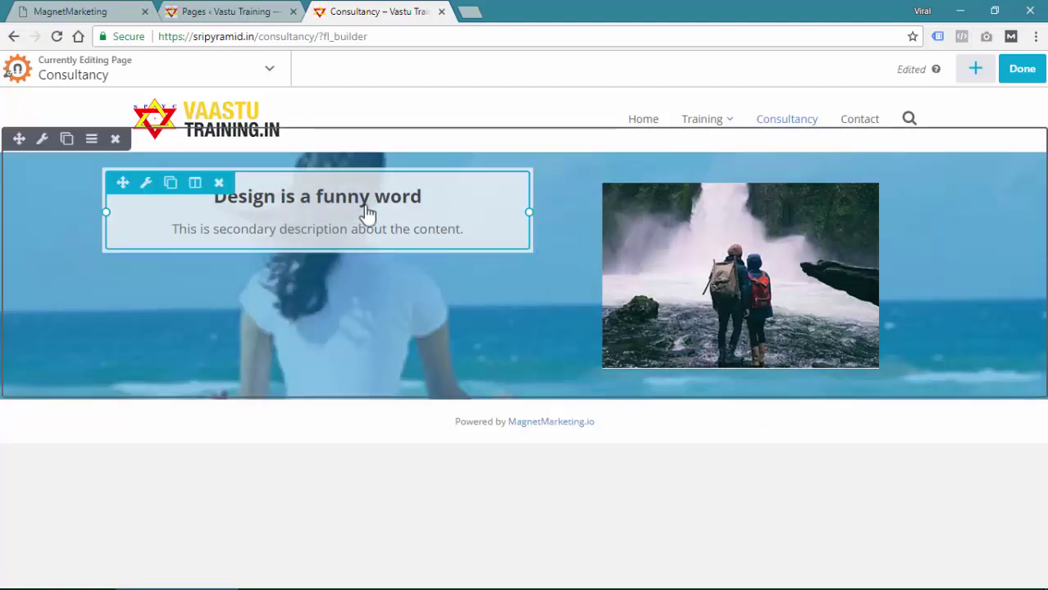
{"action": "left_click", "coordinate": [489, 215]}
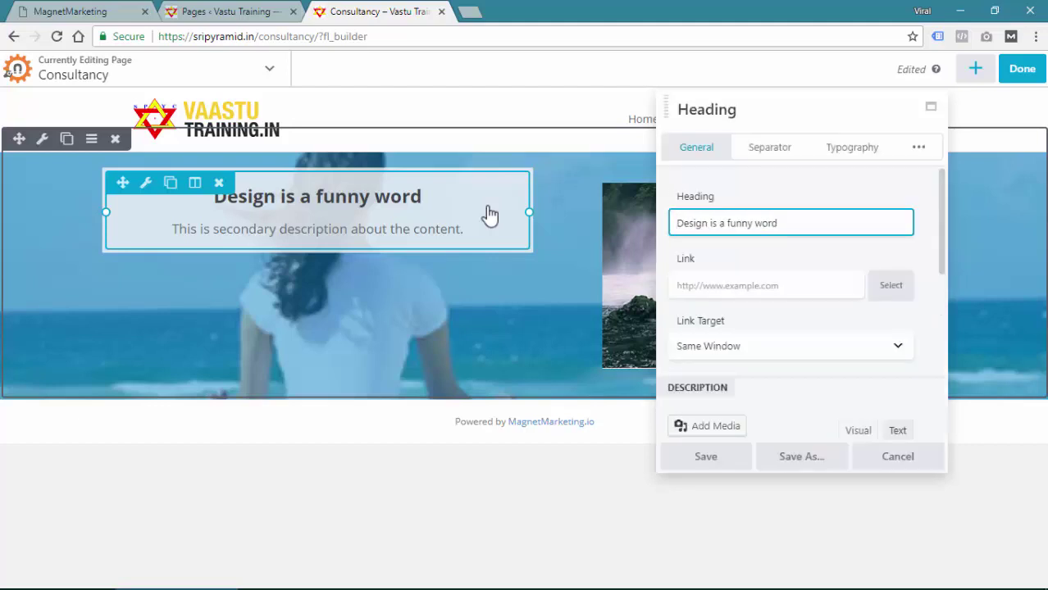
{"action": "left_click", "coordinate": [899, 464]}
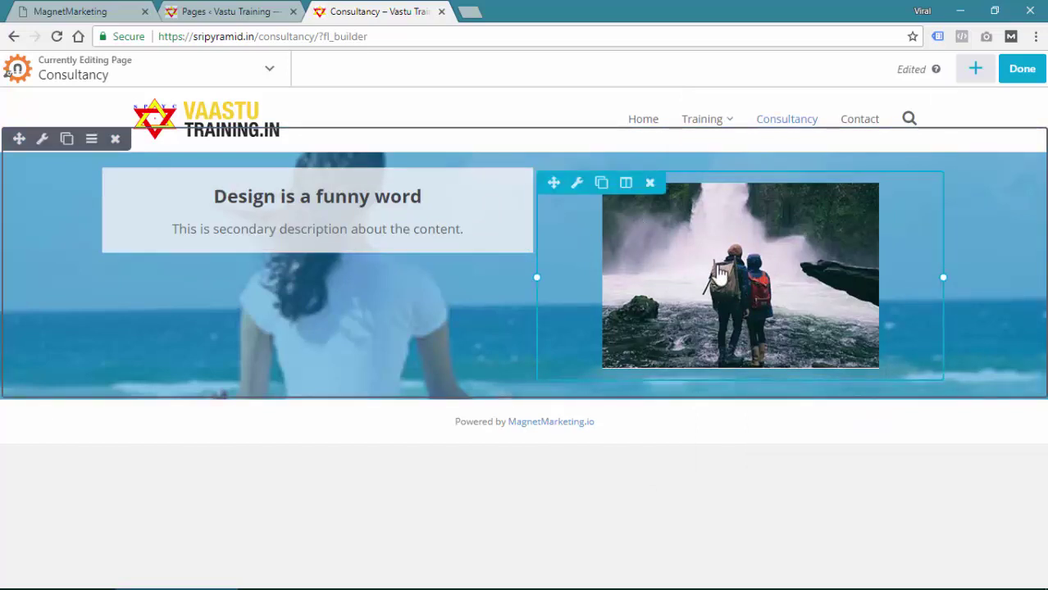
{"action": "left_click_drag", "start_coordinate": [534, 278], "coordinate": [642, 279]}
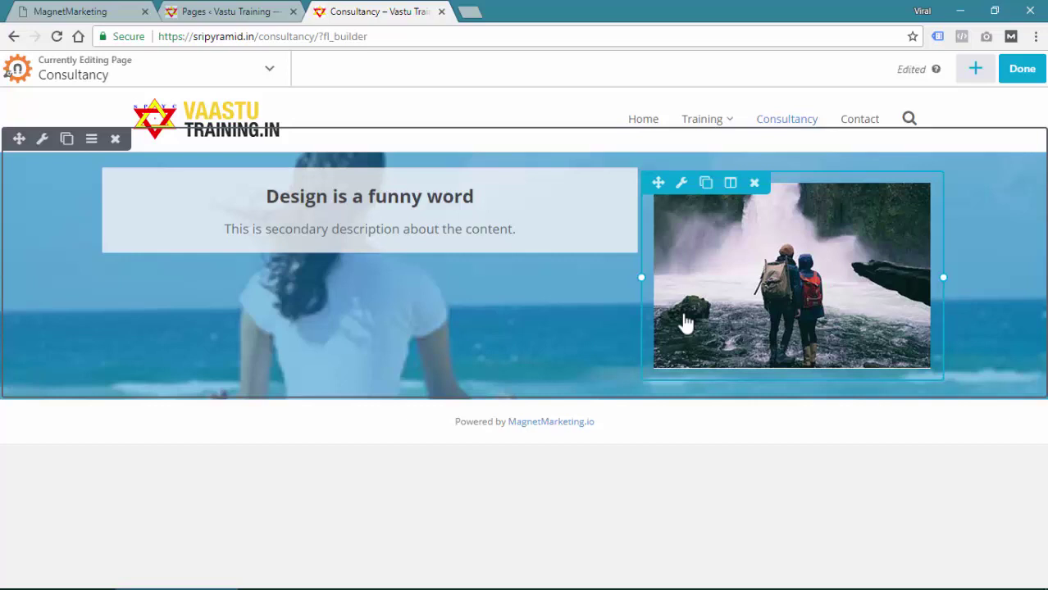
Step: In the first column's settings, turn on Equalize Column Heights and set Content Alignment to Center
{"action": "mouse_move", "coordinate": [461, 241]}
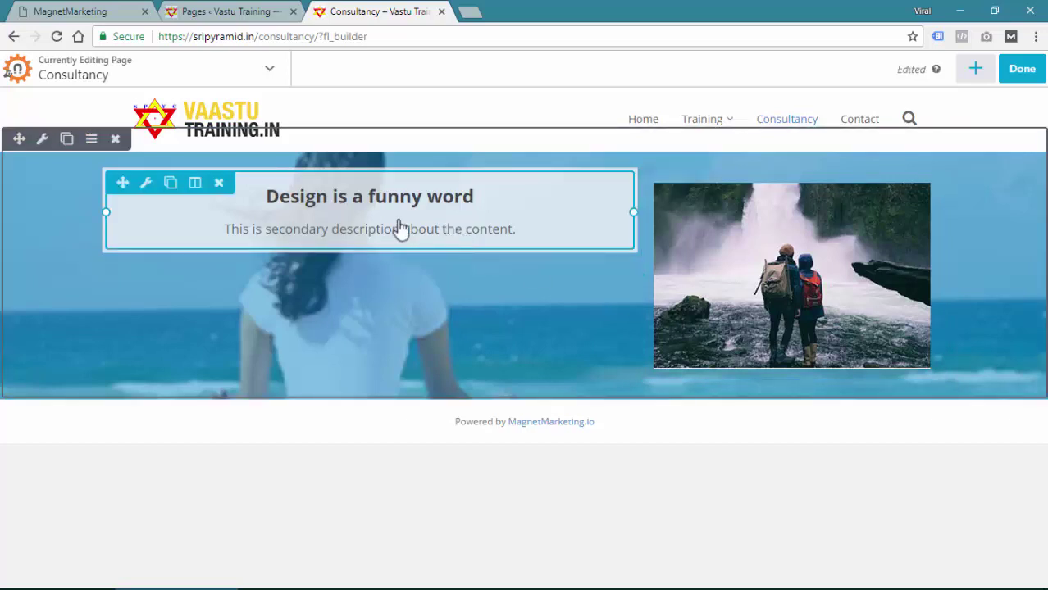
{"action": "left_click", "coordinate": [195, 185]}
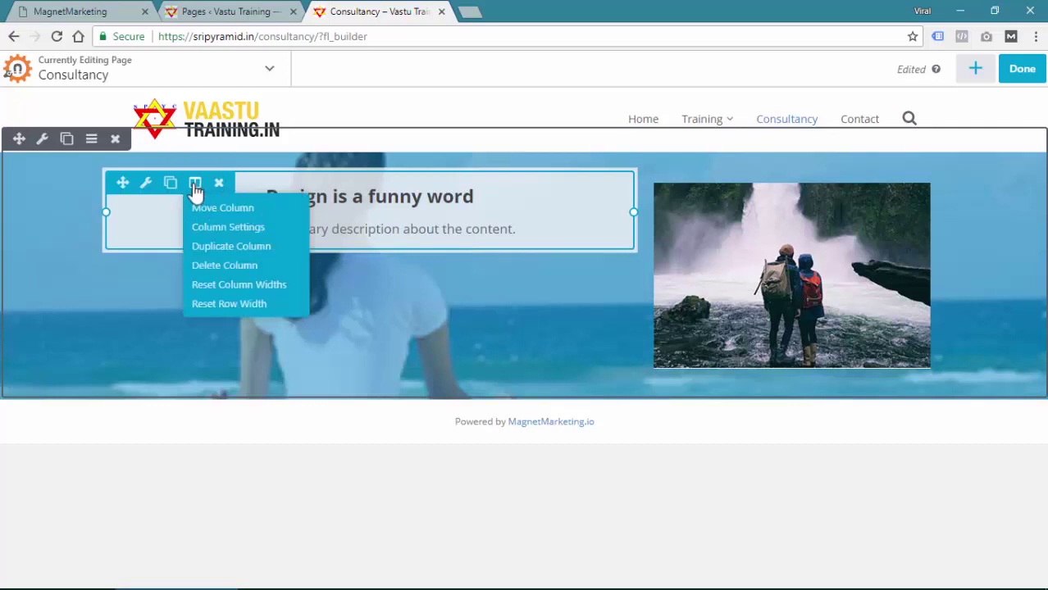
{"action": "left_click", "coordinate": [225, 229]}
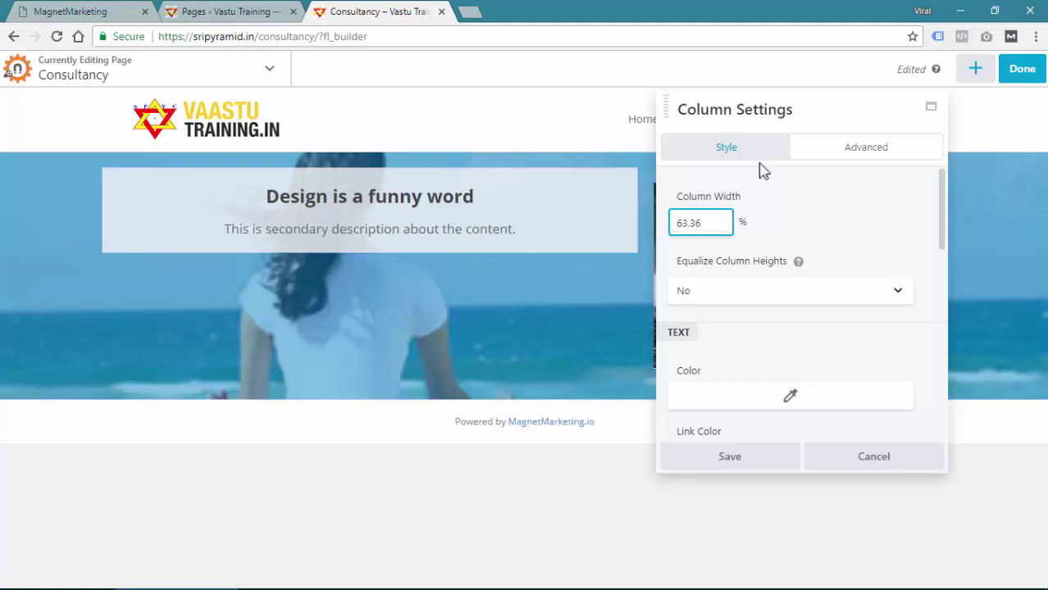
{"action": "left_click_drag", "start_coordinate": [807, 112], "coordinate": [519, 163]}
{"action": "left_click", "coordinate": [451, 340]}
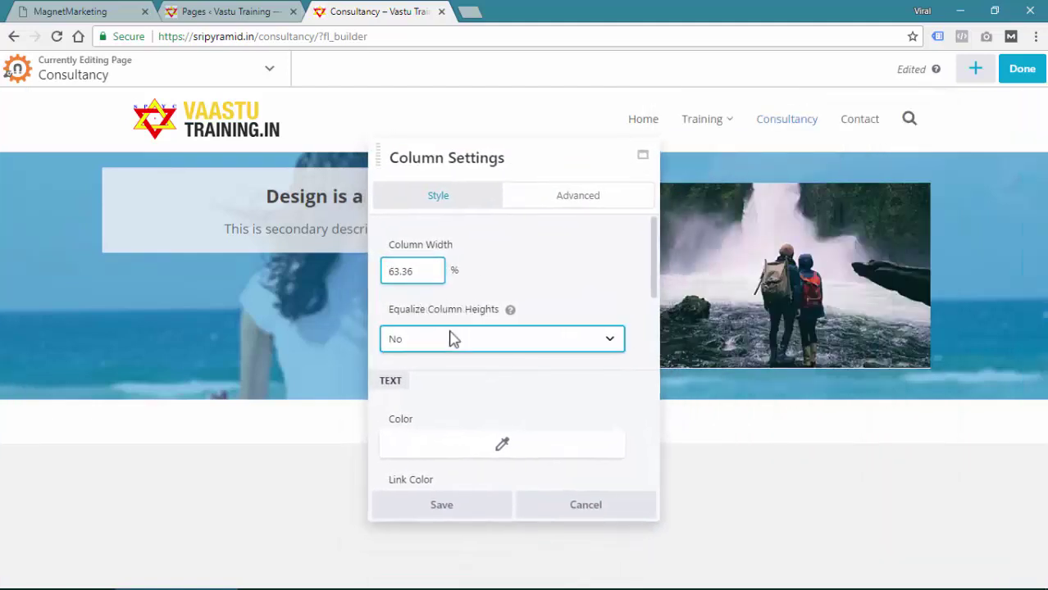
{"action": "left_click", "coordinate": [435, 375]}
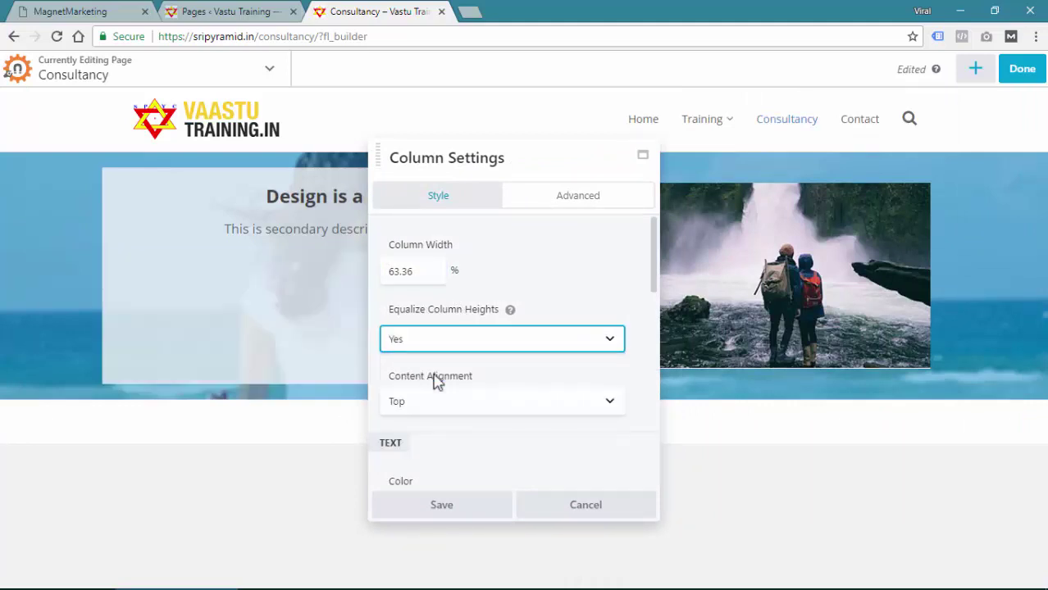
{"action": "left_click_drag", "start_coordinate": [556, 199], "coordinate": [676, 114]}
{"action": "scroll", "coordinate": [681, 328], "scroll_direction": "down", "scroll_amount": 1}
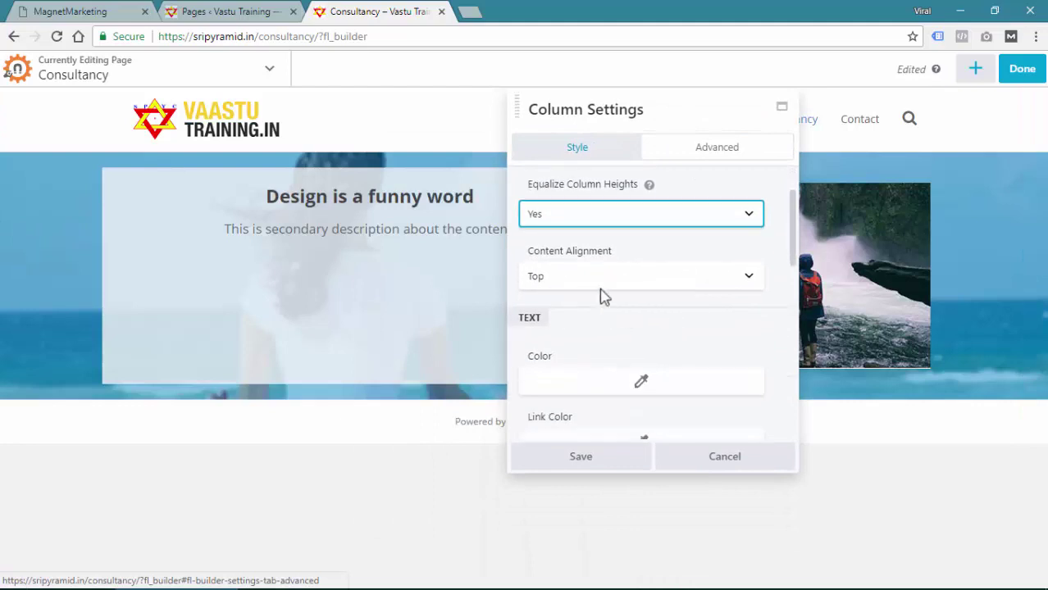
{"action": "left_click", "coordinate": [596, 286]}
{"action": "left_click", "coordinate": [595, 313]}
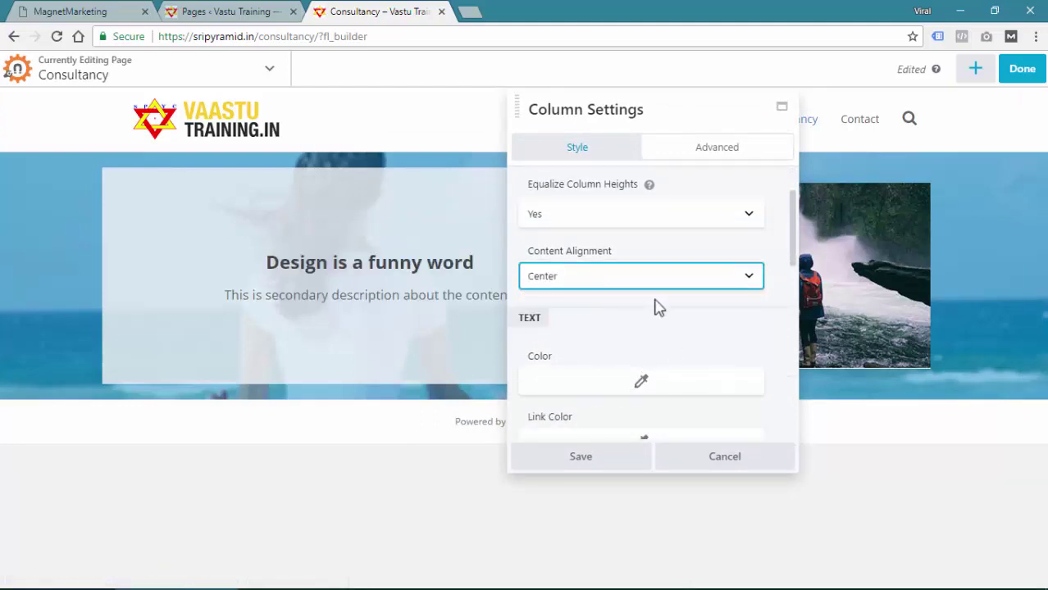
Step: Clear the first column's background color and save the column settings
{"action": "scroll", "coordinate": [655, 307], "scroll_direction": "down", "scroll_amount": 2}
{"action": "scroll", "coordinate": [664, 312], "scroll_direction": "down", "scroll_amount": 5}
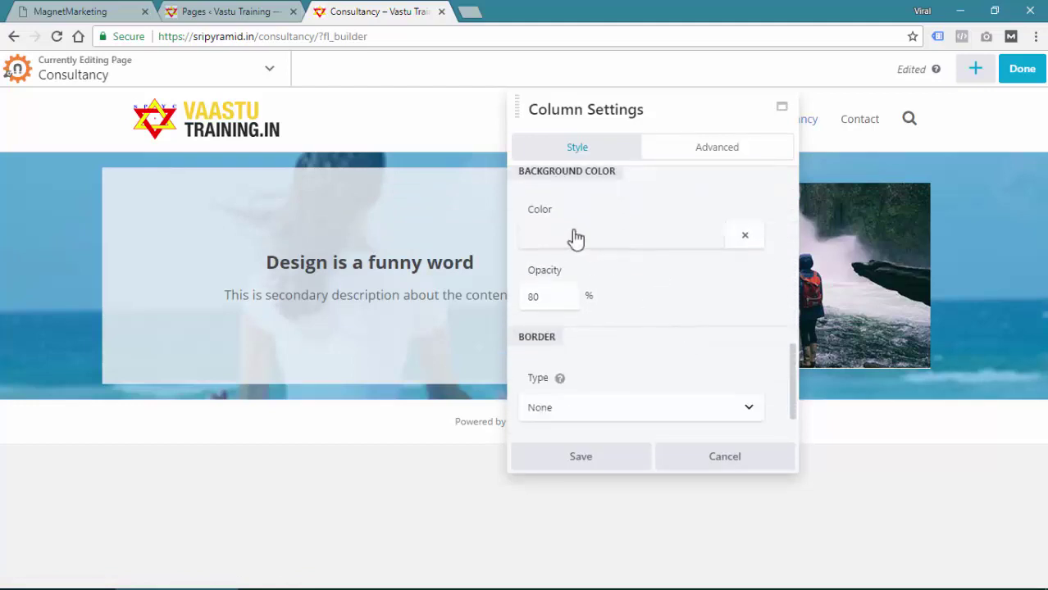
{"action": "left_click", "coordinate": [745, 236]}
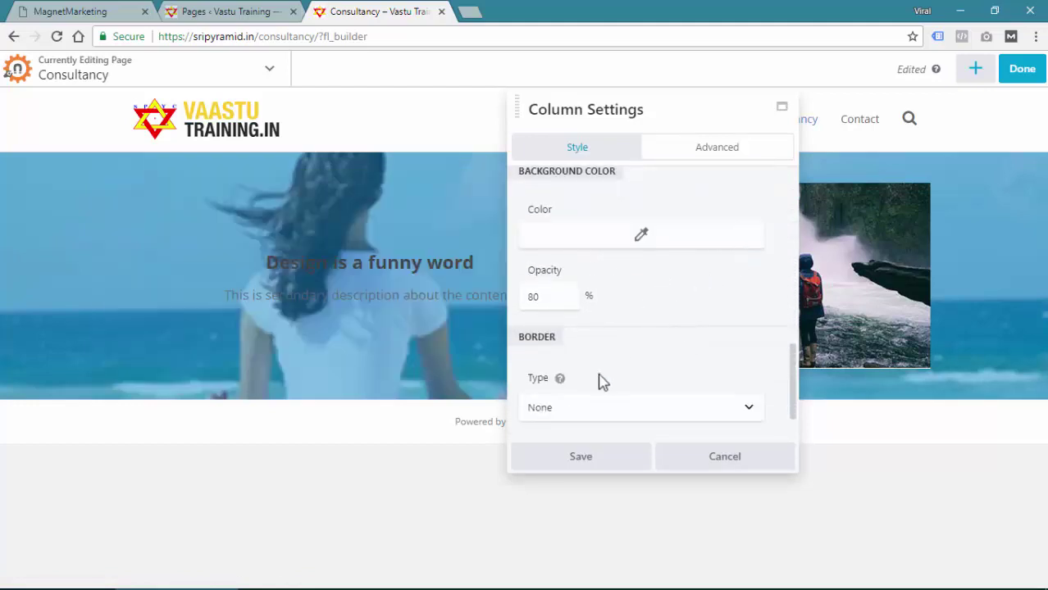
{"action": "left_click", "coordinate": [594, 457]}
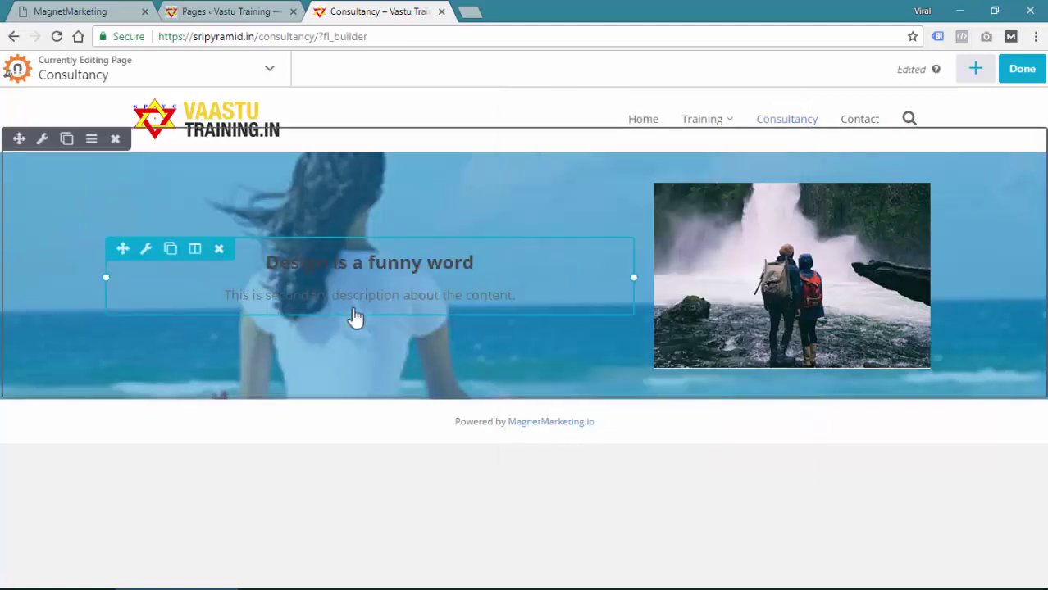
Step: Set the text color of the heading "Design is a funny word" to white, #ffffff, in its typography settings
{"action": "left_click", "coordinate": [347, 263]}
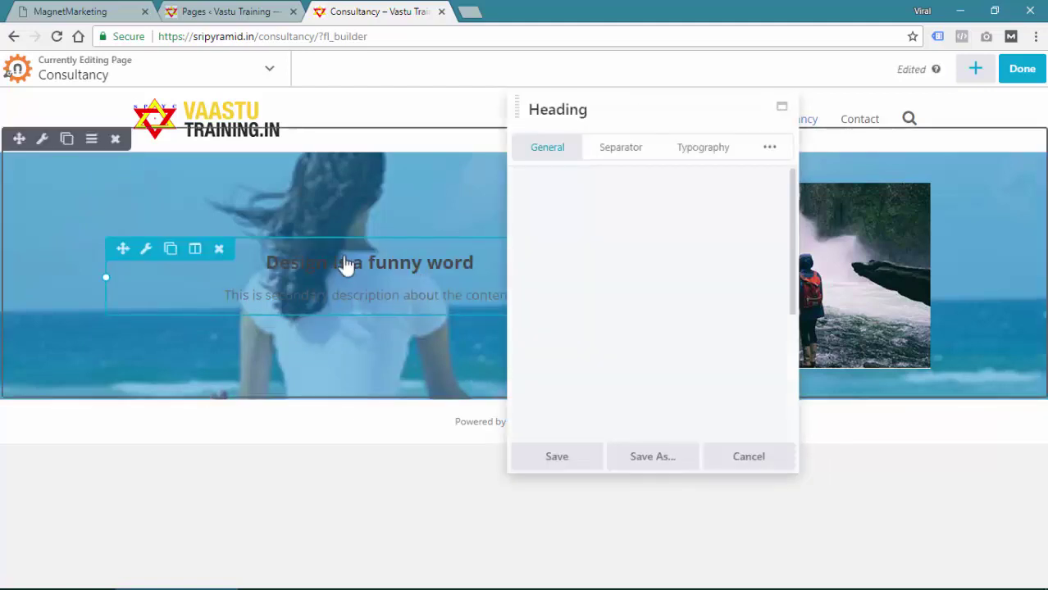
{"action": "scroll", "coordinate": [607, 229], "scroll_direction": "down", "scroll_amount": 5}
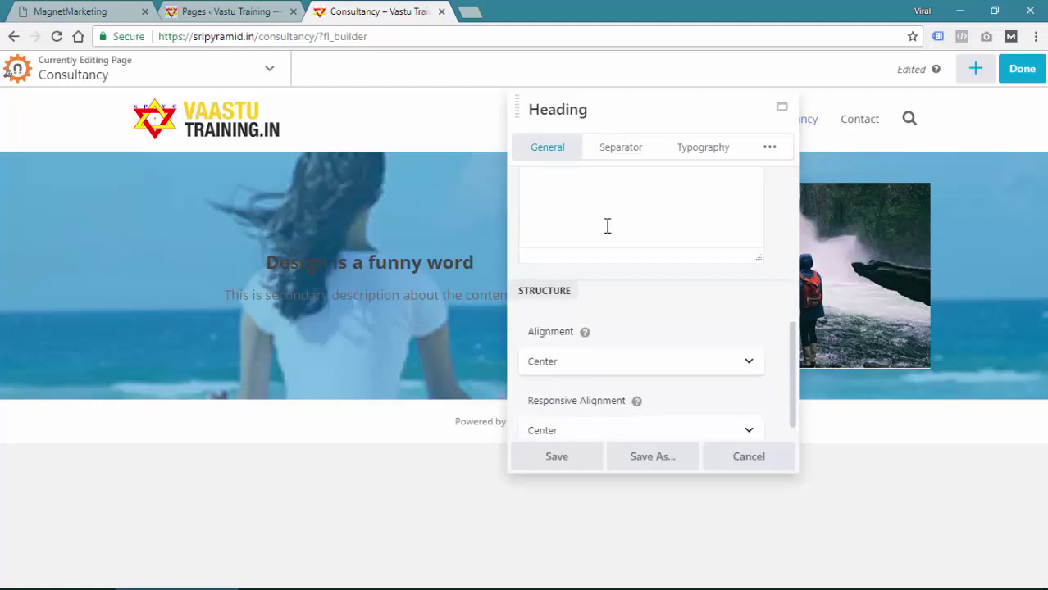
{"action": "left_click", "coordinate": [695, 151]}
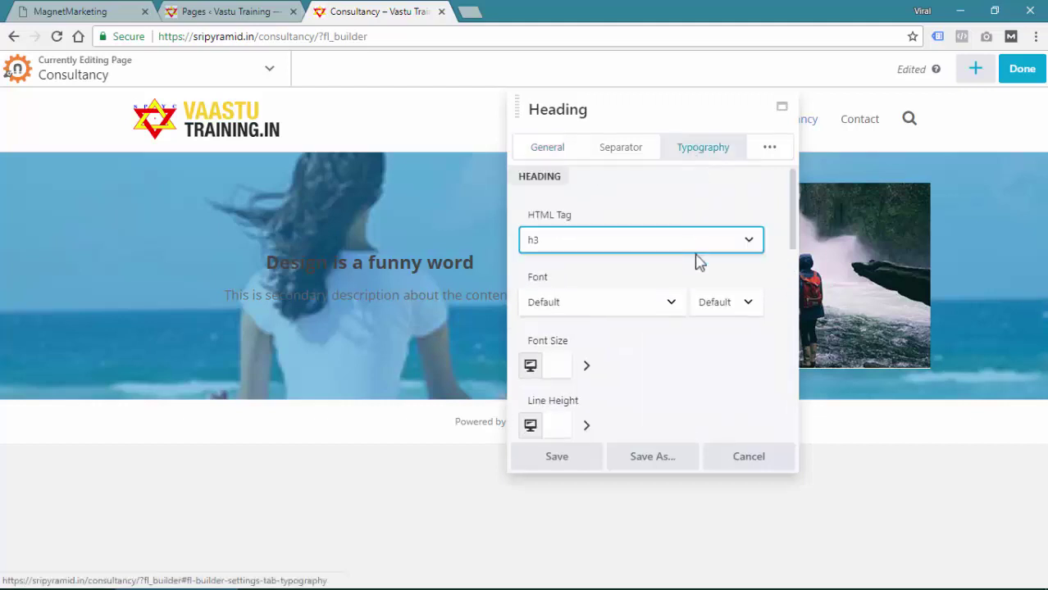
{"action": "scroll", "coordinate": [656, 354], "scroll_direction": "down", "scroll_amount": 2}
{"action": "scroll", "coordinate": [655, 356], "scroll_direction": "down", "scroll_amount": 3}
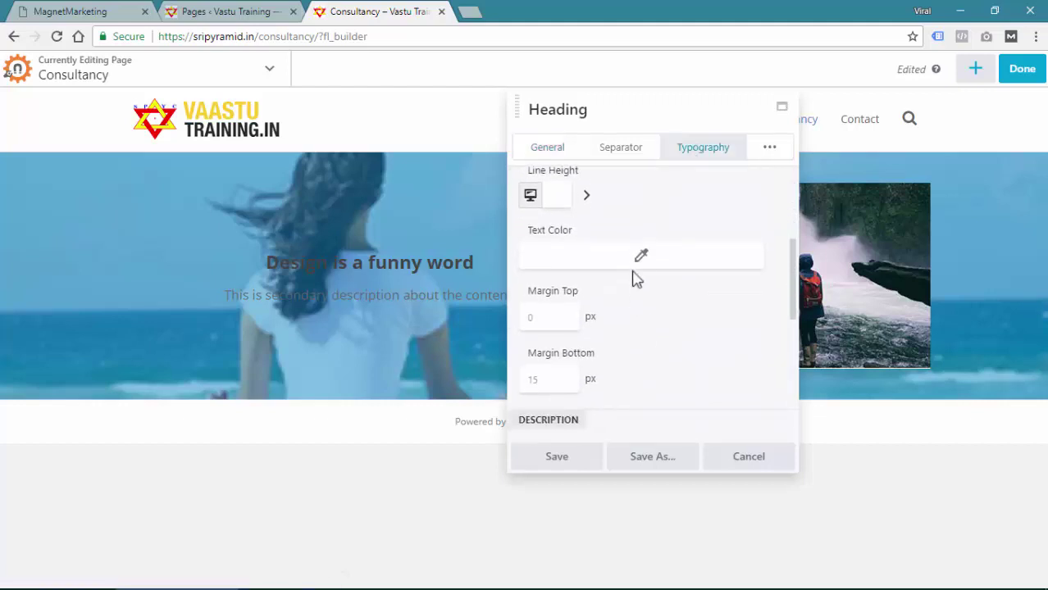
{"action": "left_click", "coordinate": [634, 254]}
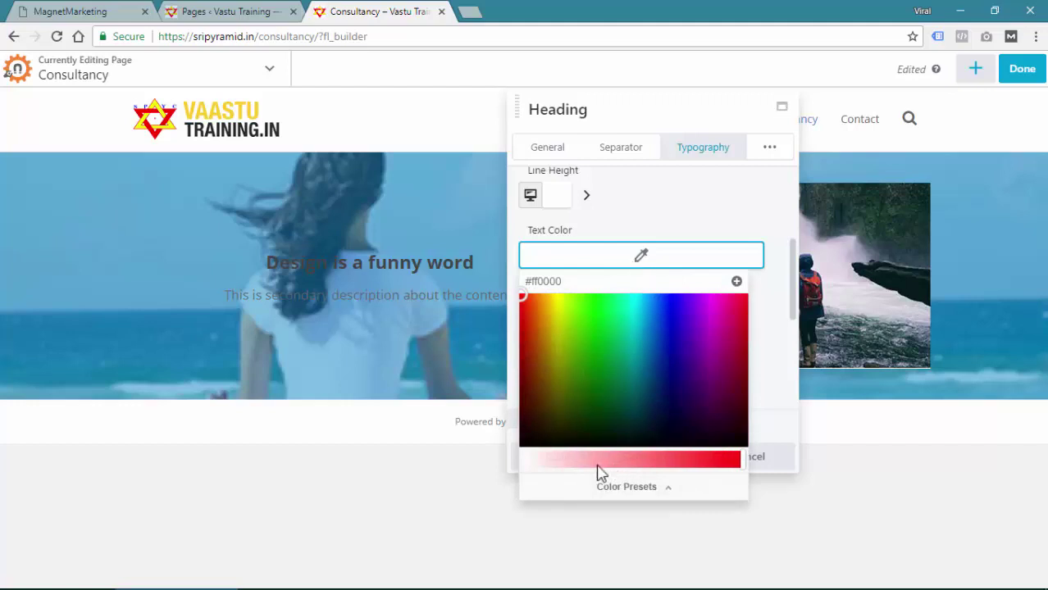
{"action": "left_click", "coordinate": [551, 463]}
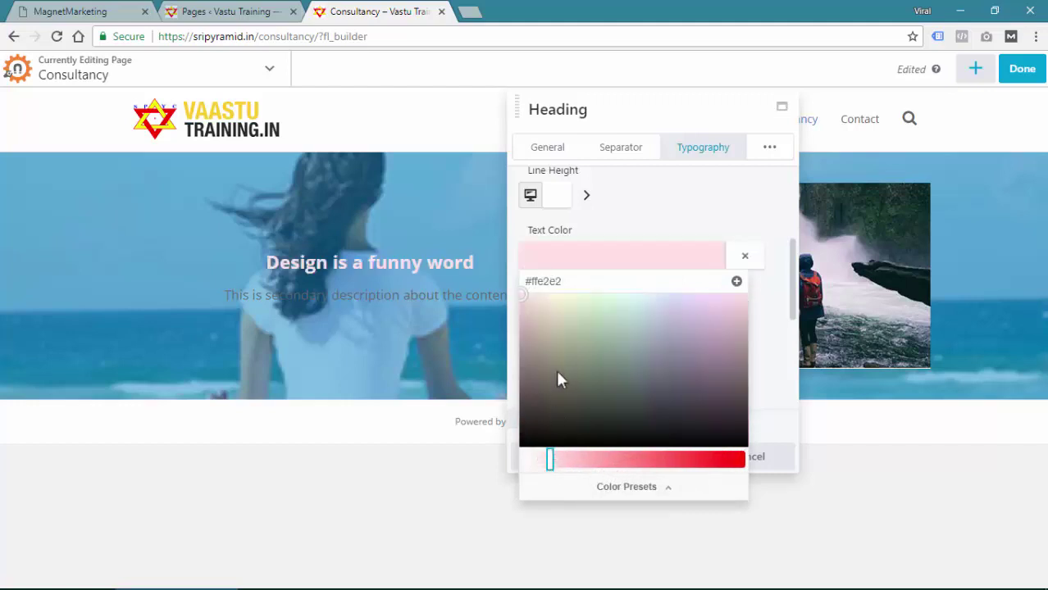
{"action": "left_click_drag", "start_coordinate": [558, 375], "coordinate": [542, 390]}
{"action": "left_click_drag", "start_coordinate": [551, 457], "coordinate": [500, 463]}
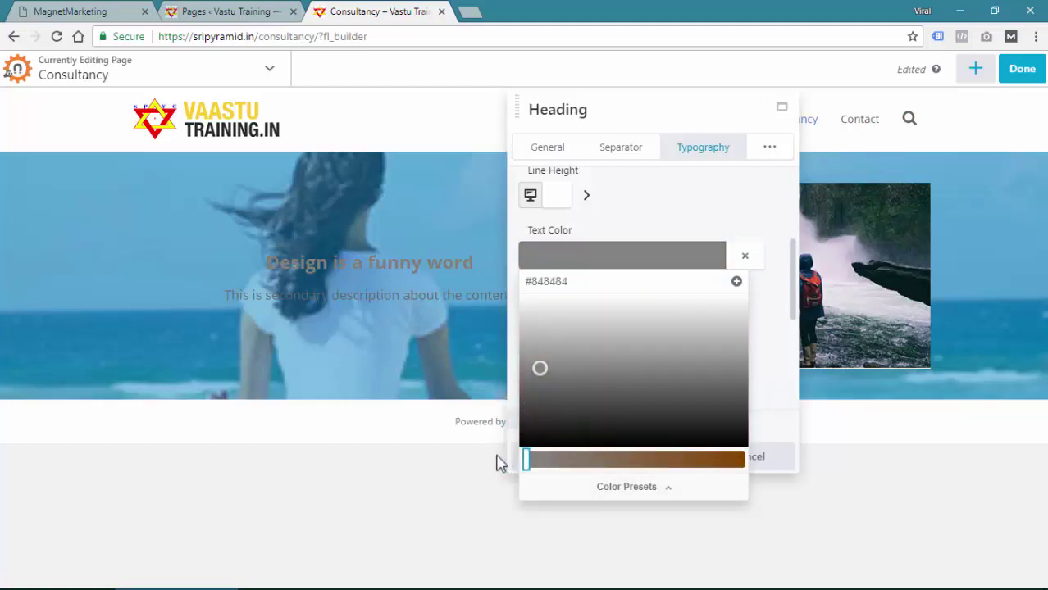
{"action": "left_click_drag", "start_coordinate": [538, 364], "coordinate": [503, 269]}
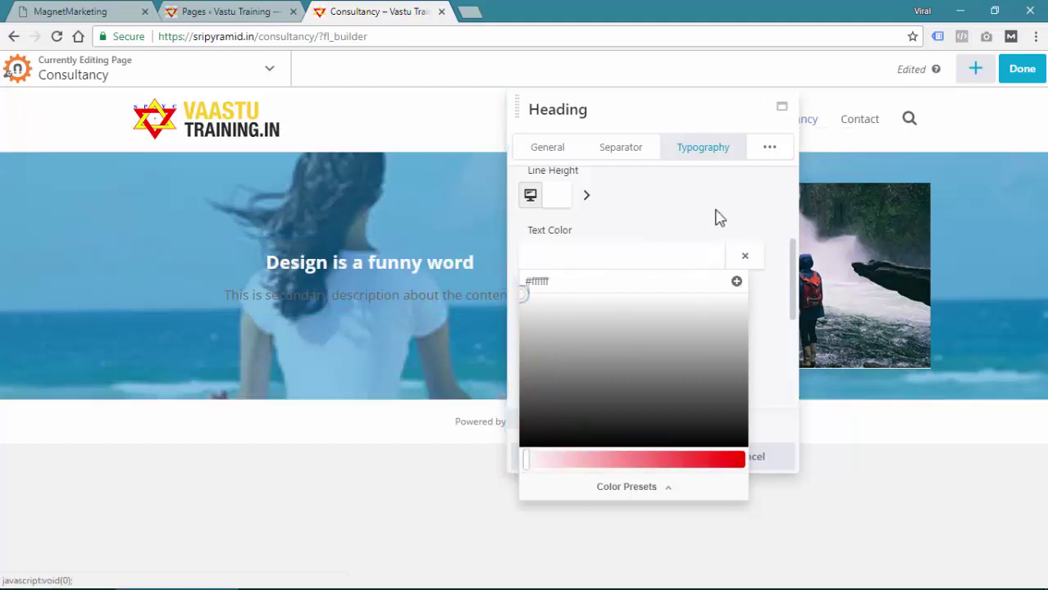
Step: Add #ffffff to the color presets and choose that preset as the heading's text color
{"action": "left_click", "coordinate": [720, 254]}
{"action": "left_click", "coordinate": [594, 264]}
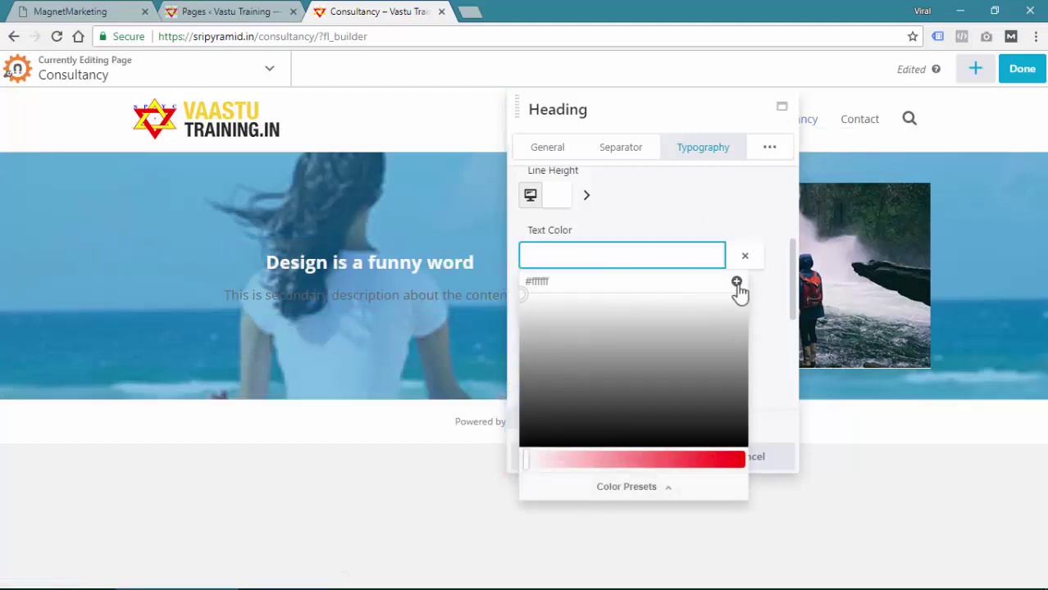
{"action": "left_click", "coordinate": [736, 283]}
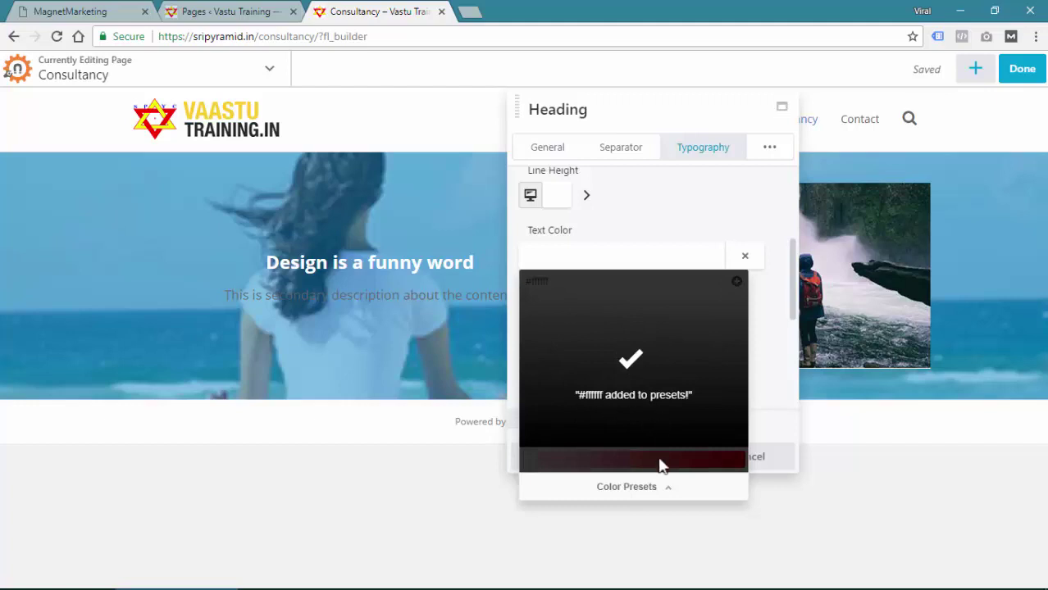
{"action": "left_click", "coordinate": [692, 210]}
{"action": "left_click", "coordinate": [629, 264]}
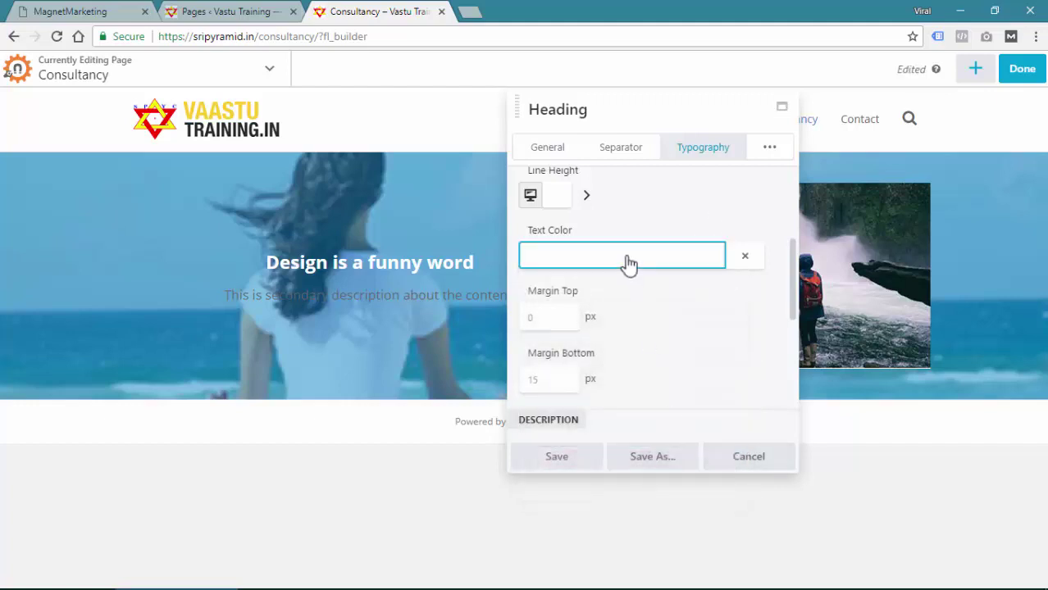
{"action": "left_click", "coordinate": [628, 483]}
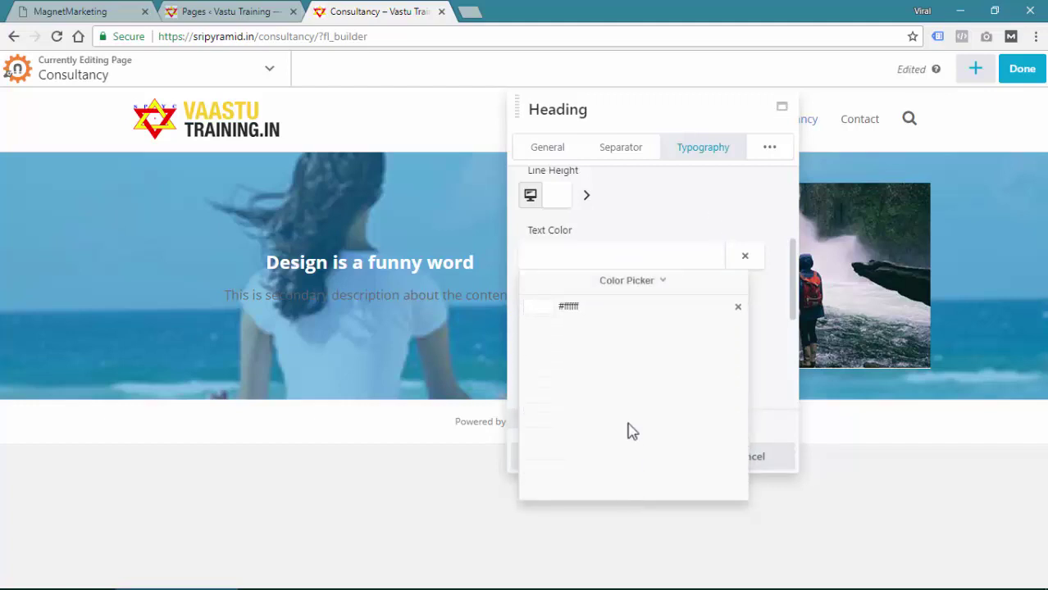
{"action": "left_click", "coordinate": [570, 310]}
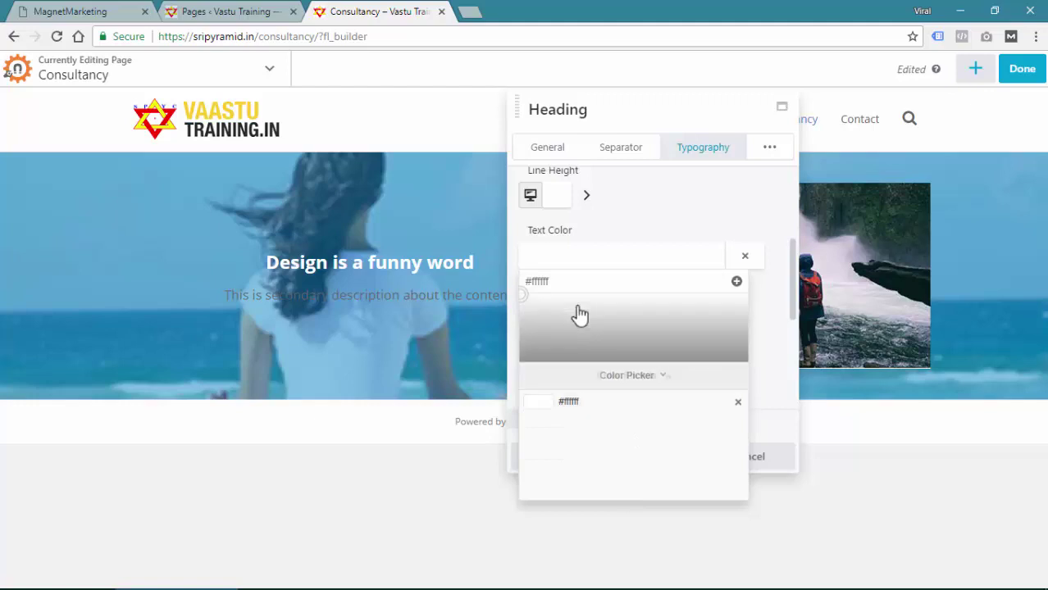
{"action": "left_click", "coordinate": [695, 217]}
Step: Set the heading's HTML tag to h1
{"action": "scroll", "coordinate": [696, 237], "scroll_direction": "up", "scroll_amount": 4}
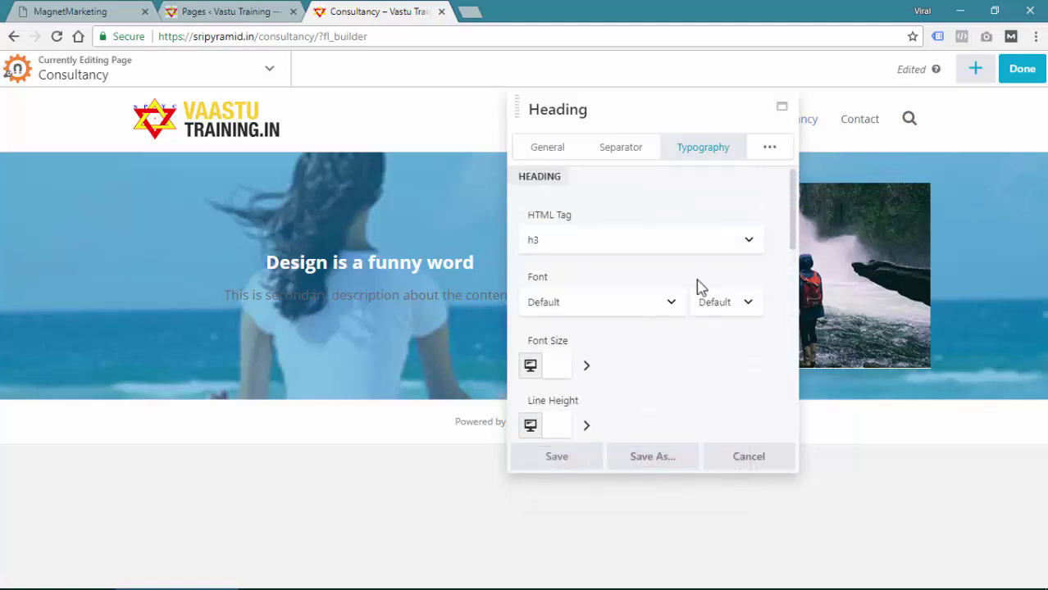
{"action": "left_click", "coordinate": [603, 241]}
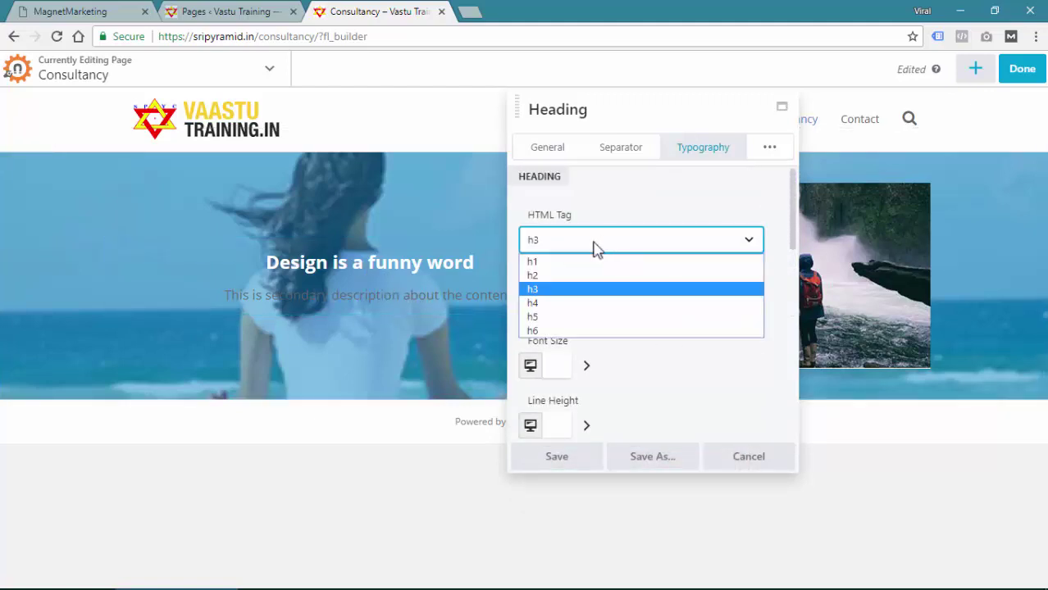
{"action": "left_click", "coordinate": [577, 262]}
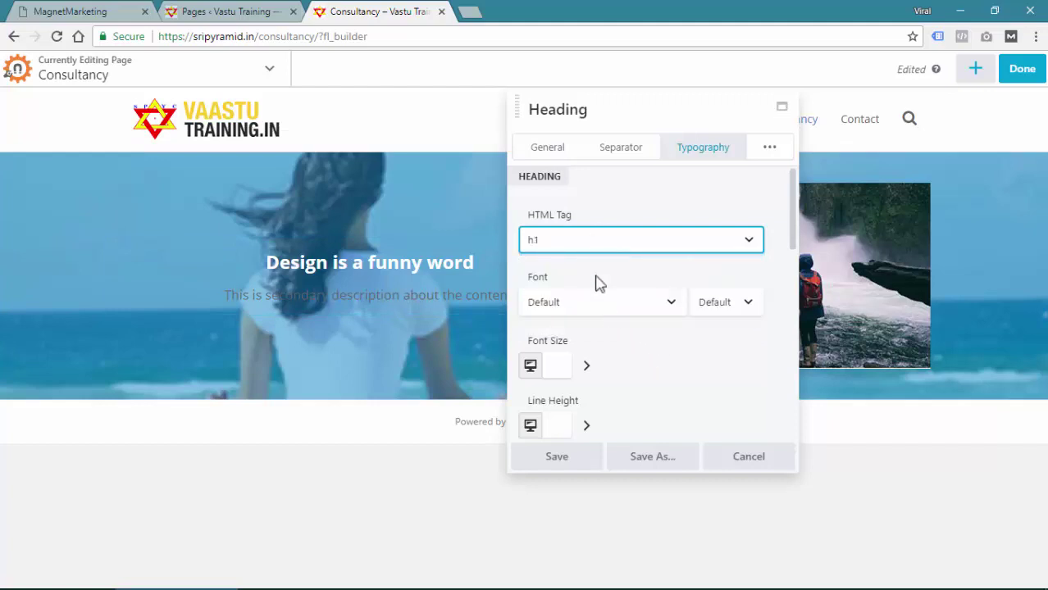
{"action": "left_click", "coordinate": [580, 246]}
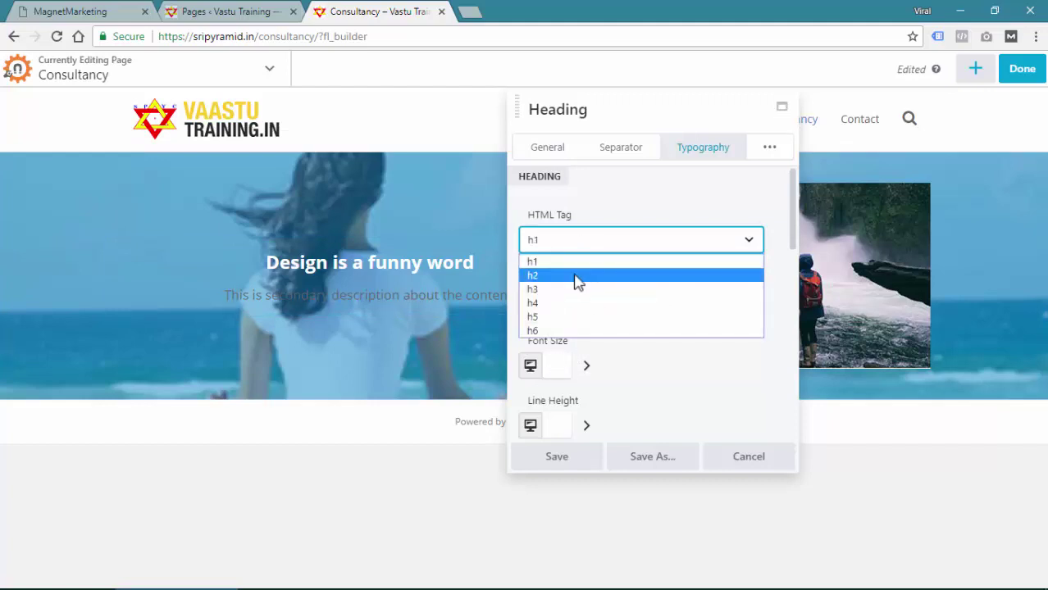
{"action": "left_click", "coordinate": [643, 370]}
{"action": "scroll", "coordinate": [641, 362], "scroll_direction": "down", "scroll_amount": 5}
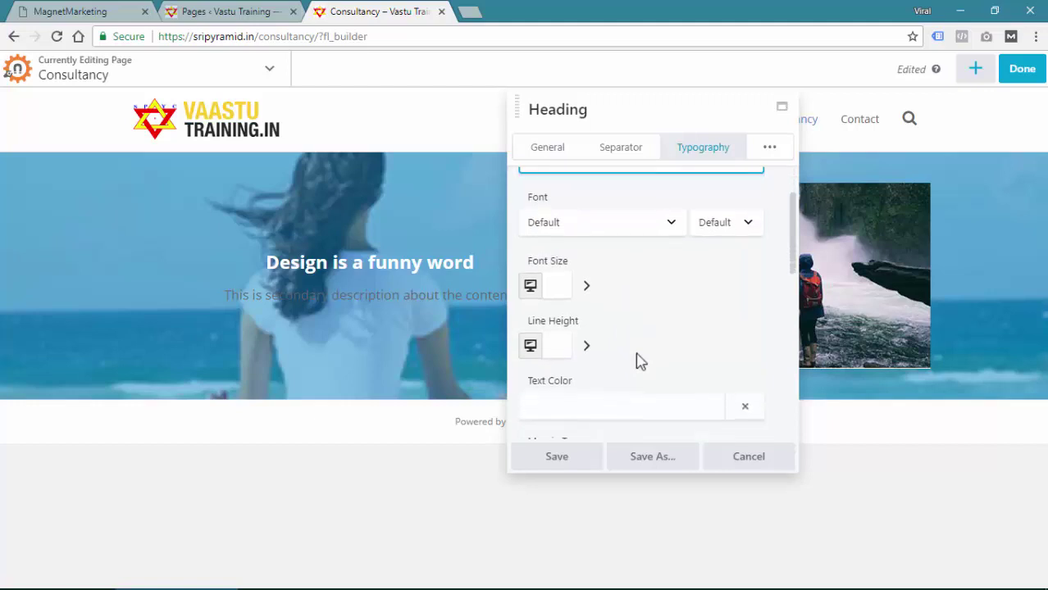
Step: Choose the #ffffff color preset for the heading's description text
{"action": "scroll", "coordinate": [640, 361], "scroll_direction": "down", "scroll_amount": 3}
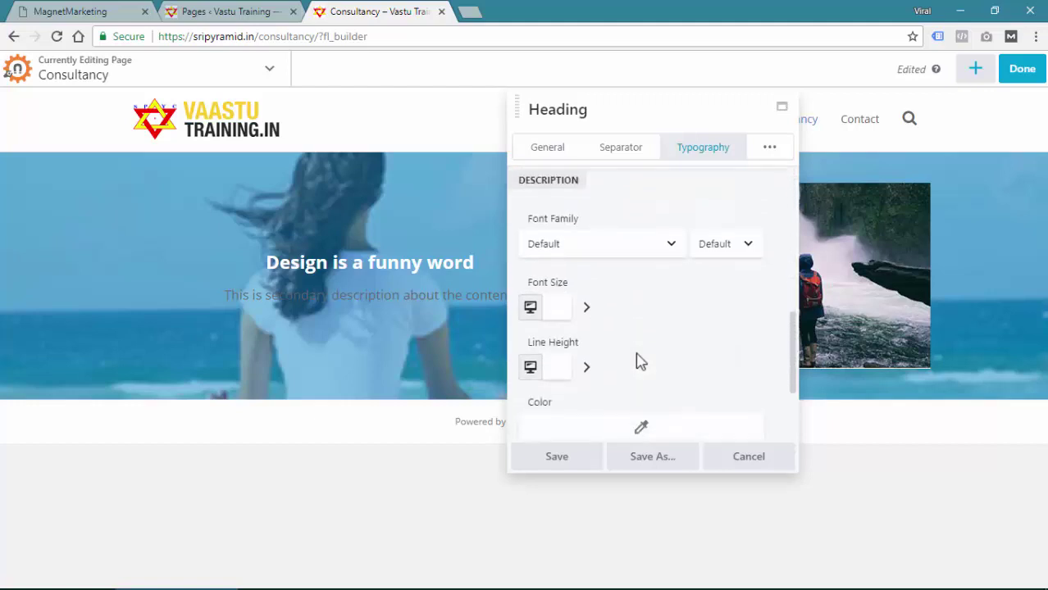
{"action": "scroll", "coordinate": [640, 361], "scroll_direction": "up", "scroll_amount": 2}
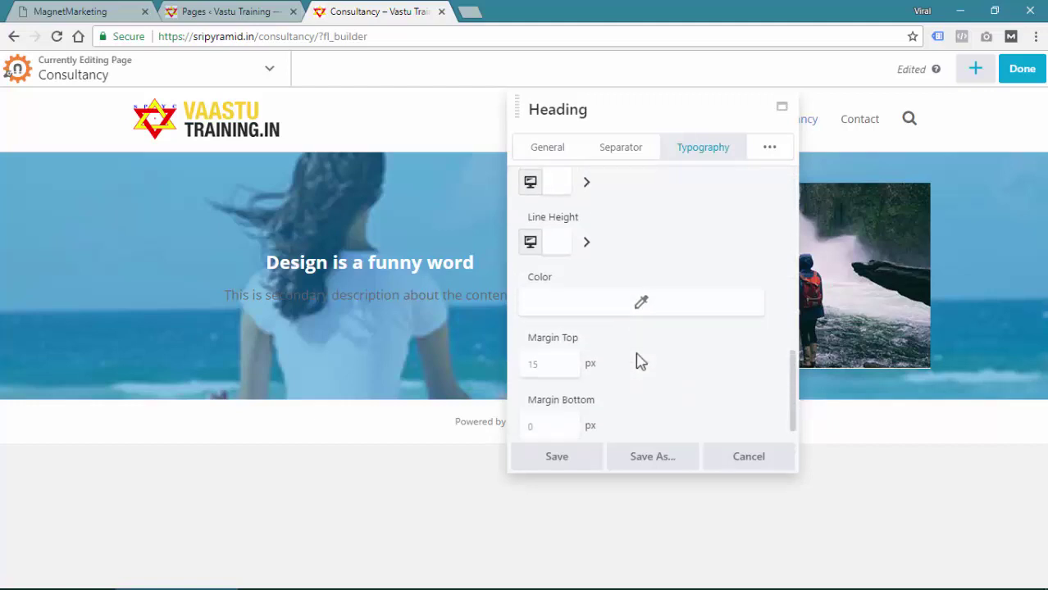
{"action": "scroll", "coordinate": [642, 366], "scroll_direction": "down", "scroll_amount": 1}
{"action": "left_click", "coordinate": [641, 366]}
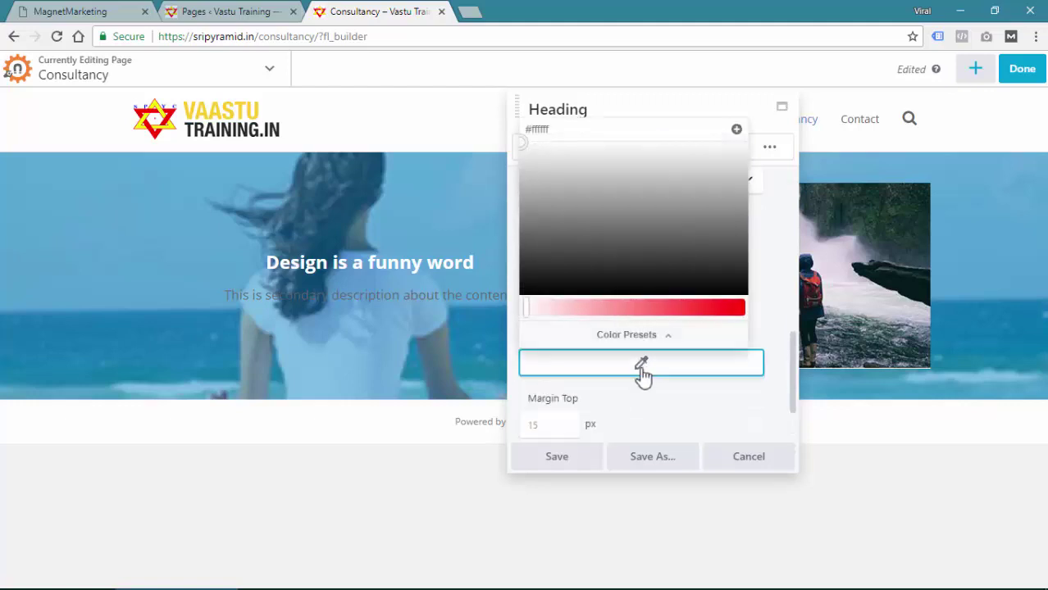
{"action": "left_click", "coordinate": [572, 334]}
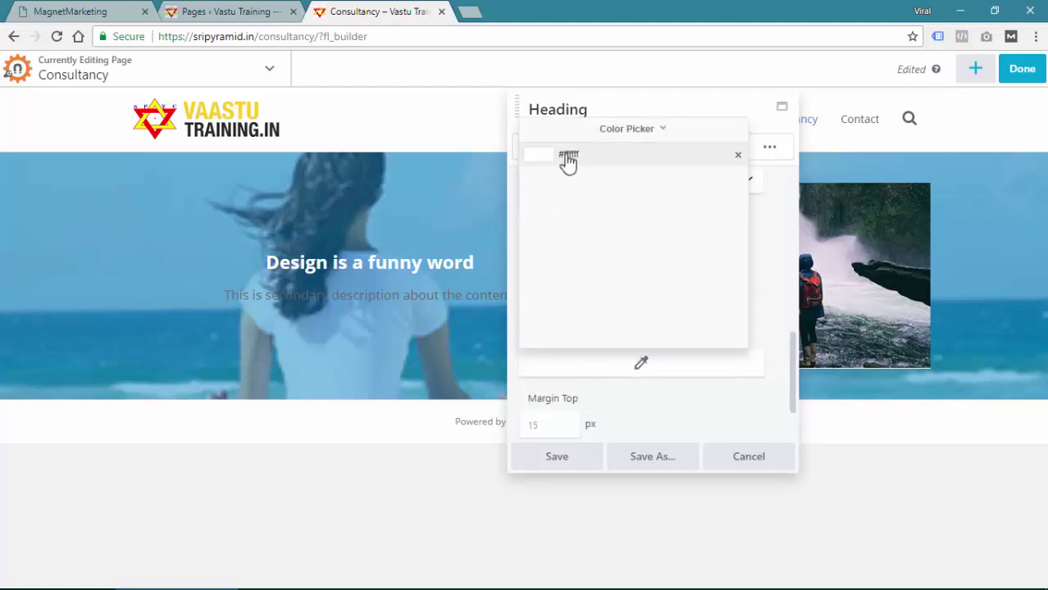
{"action": "left_click", "coordinate": [566, 157]}
{"action": "left_click", "coordinate": [759, 270]}
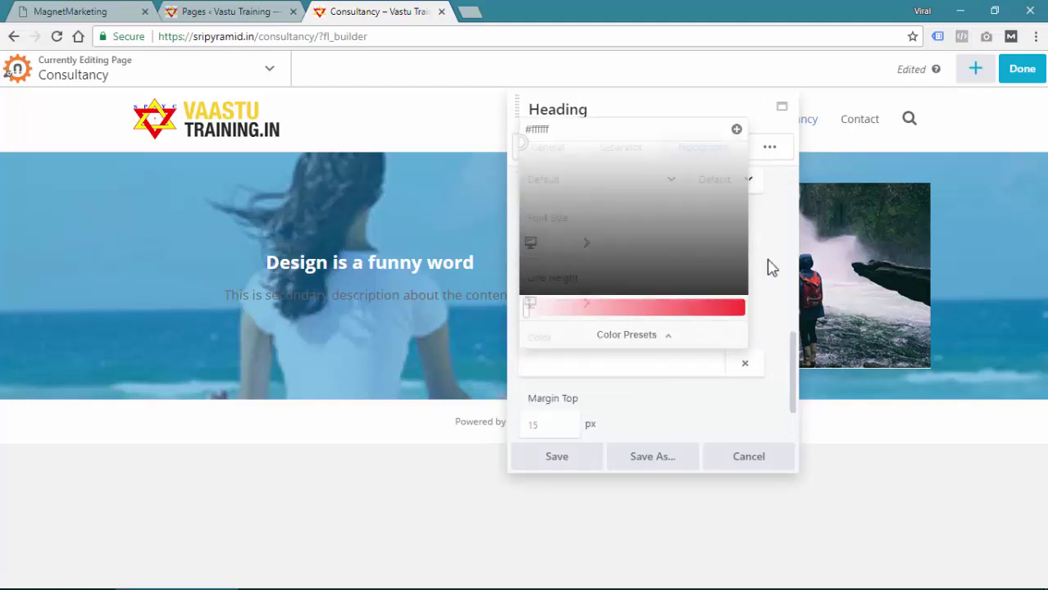
Step: Set the description's font family to Open Sans with the Semi-Bold 600 weight
{"action": "scroll", "coordinate": [639, 328], "scroll_direction": "down", "scroll_amount": 3}
{"action": "left_click", "coordinate": [636, 340]}
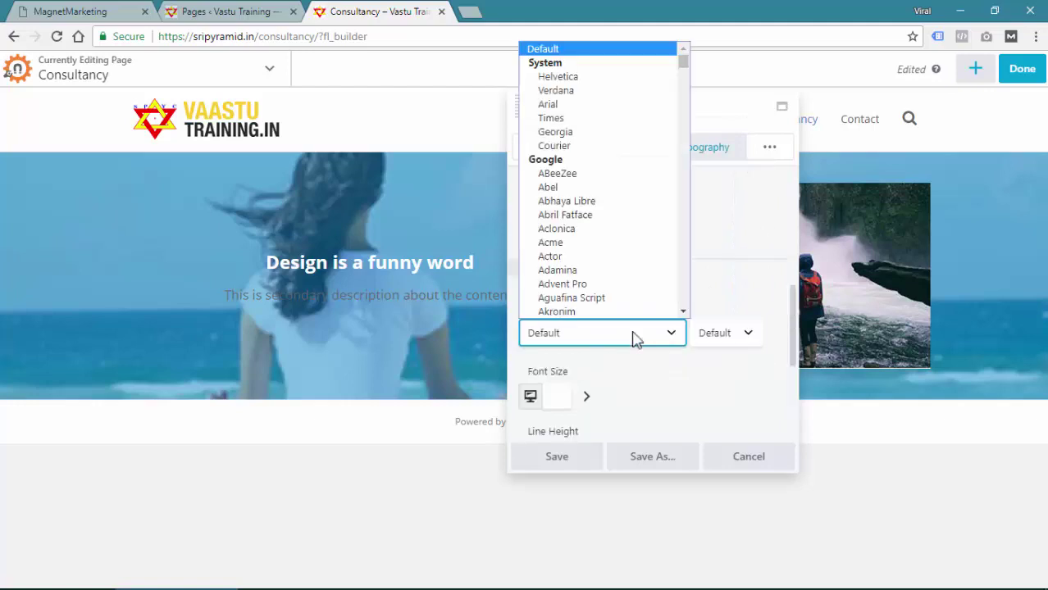
{"action": "type", "text": "open"}
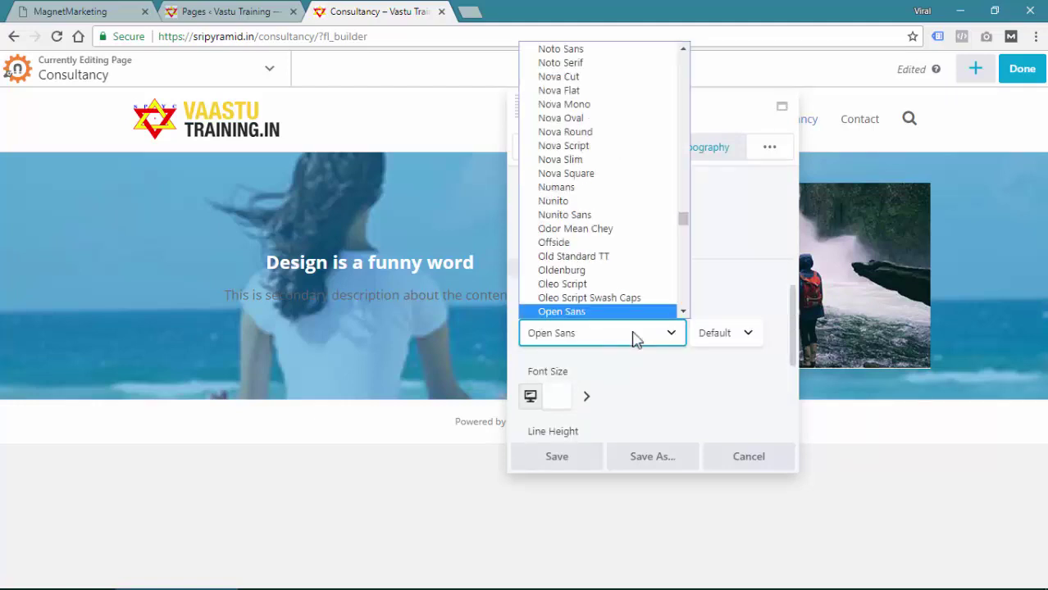
{"action": "key", "text": "Return"}
{"action": "left_click", "coordinate": [710, 341]}
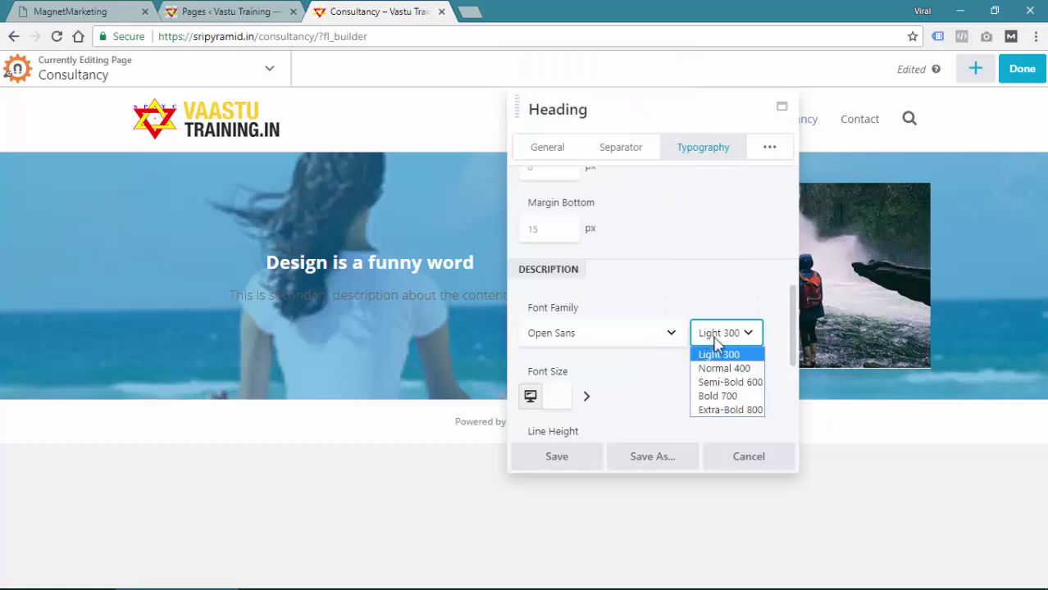
{"action": "key", "text": "Escape"}
{"action": "key", "text": "Down"}
{"action": "key", "text": "Down"}
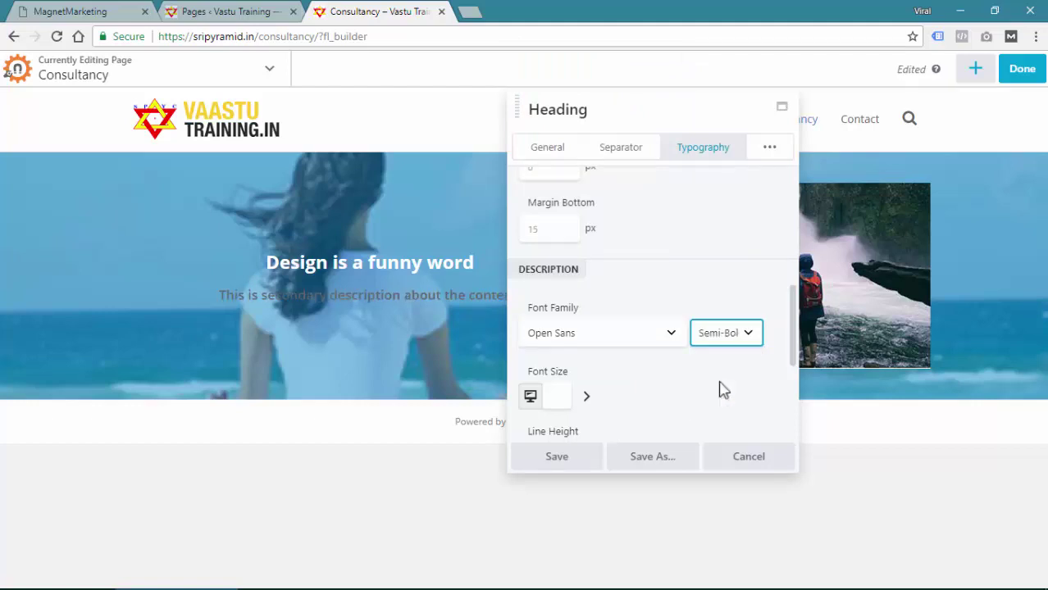
{"action": "left_click", "coordinate": [636, 384]}
{"action": "scroll", "coordinate": [640, 384], "scroll_direction": "down", "scroll_amount": 3}
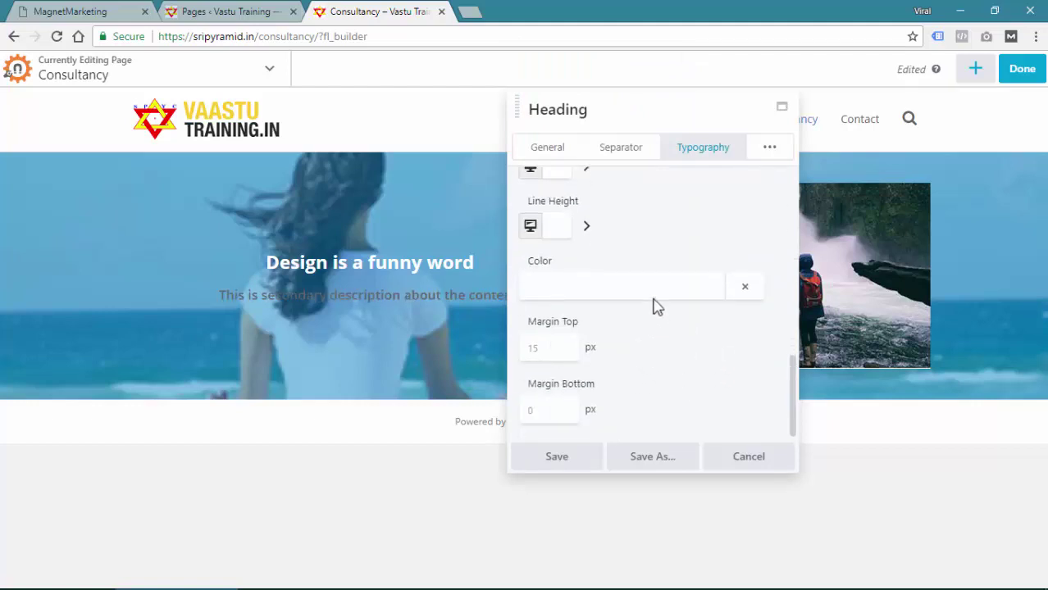
Step: Reapply the #ffffff preset as the description's text color
{"action": "left_click", "coordinate": [619, 289]}
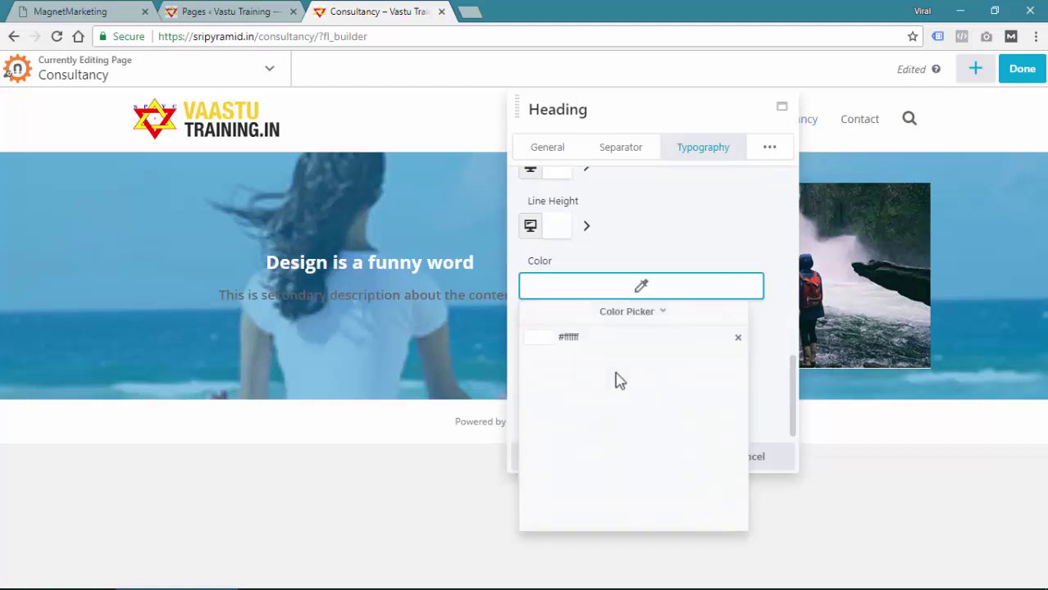
{"action": "left_click", "coordinate": [573, 345]}
{"action": "left_click", "coordinate": [715, 265]}
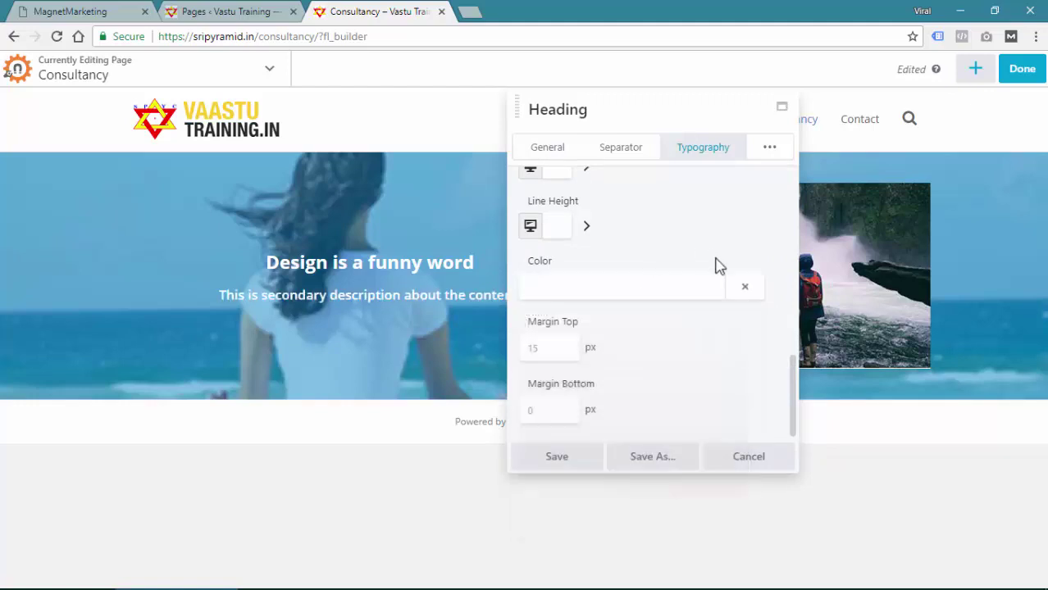
Step: Save the heading settings and publish the page changes
{"action": "left_click", "coordinate": [578, 459]}
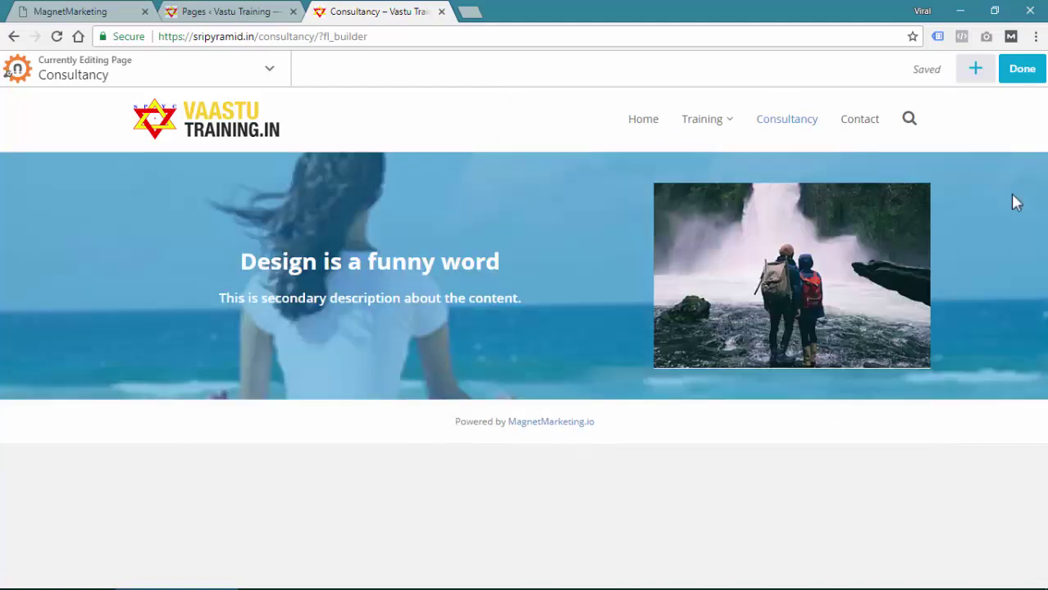
{"action": "left_click", "coordinate": [1021, 69]}
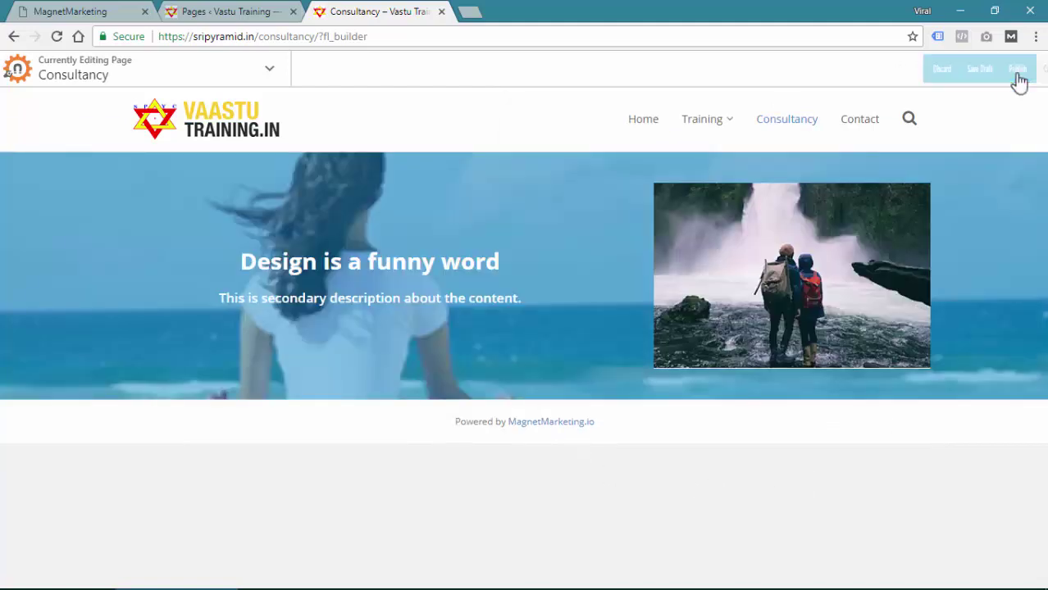
{"action": "left_click", "coordinate": [954, 70]}
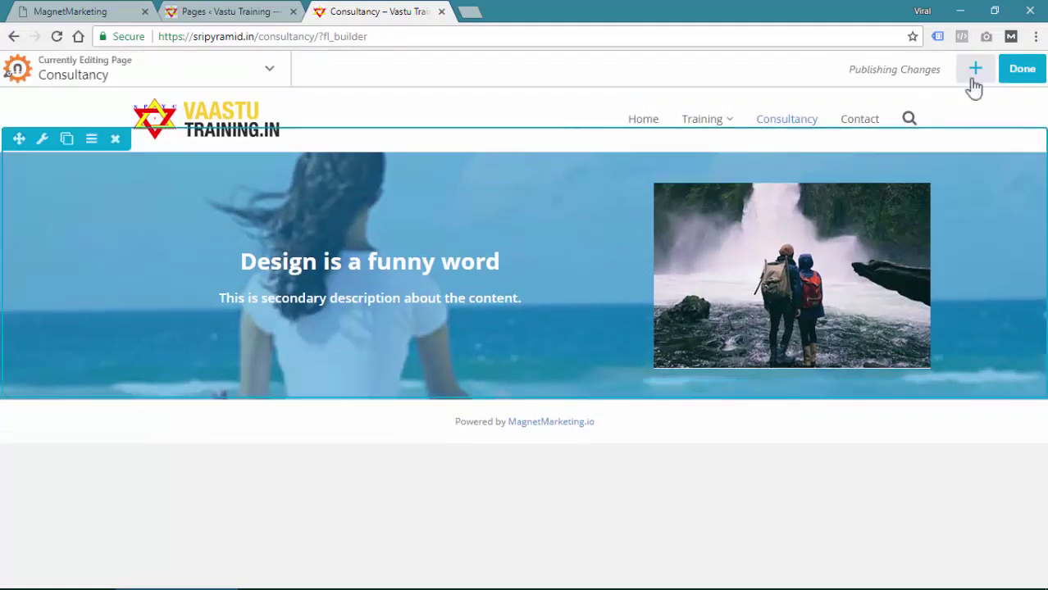
Step: Insert a four-column layout inside the photo-background row beneath the heading and photo, and delete its columns again
{"action": "left_click", "coordinate": [974, 74]}
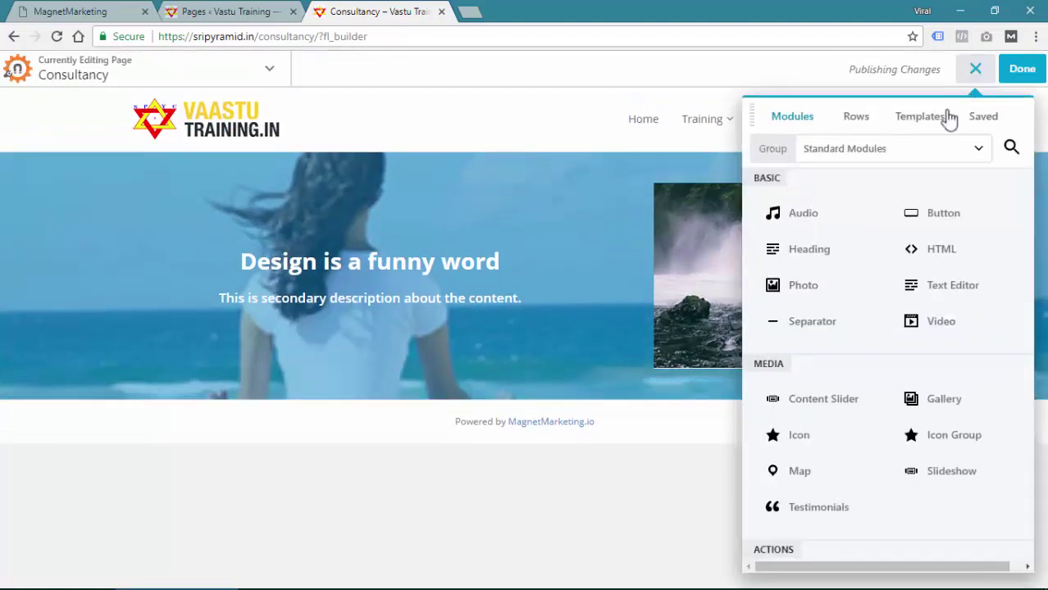
{"action": "left_click", "coordinate": [862, 119]}
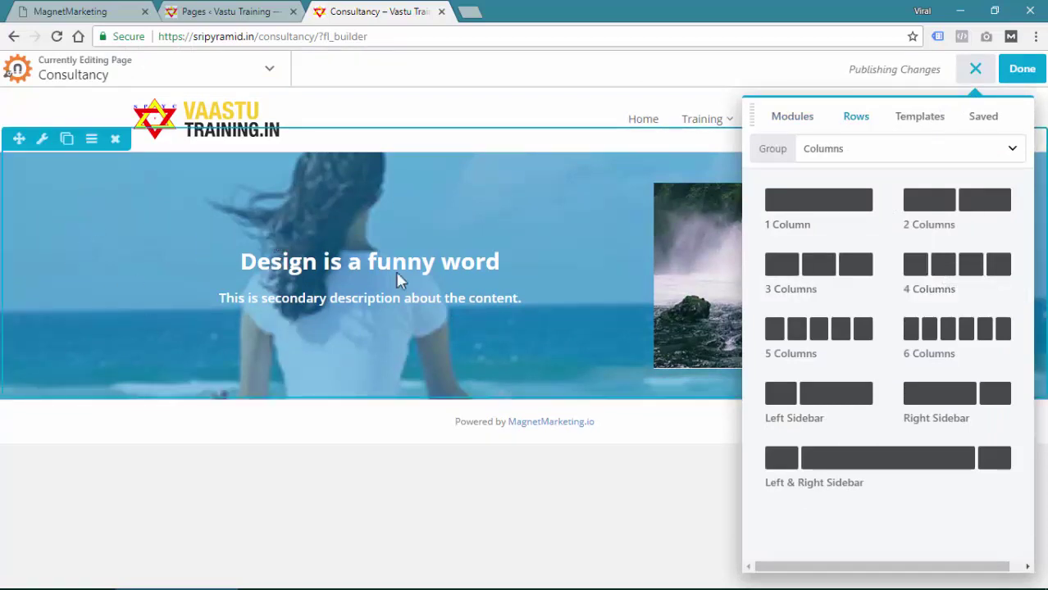
{"action": "left_click_drag", "start_coordinate": [917, 264], "coordinate": [384, 471]}
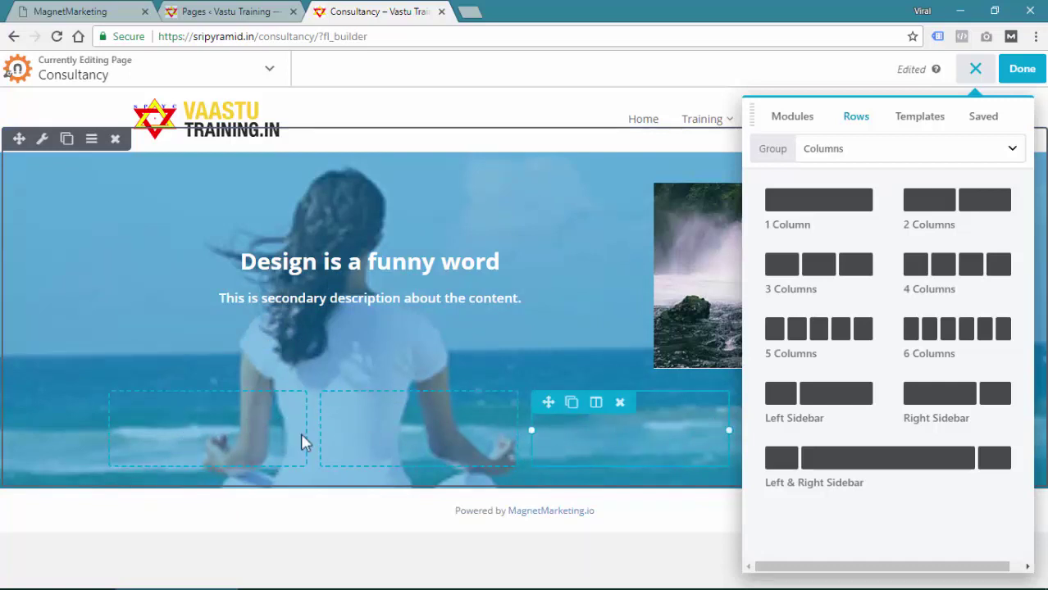
{"action": "left_click", "coordinate": [979, 76]}
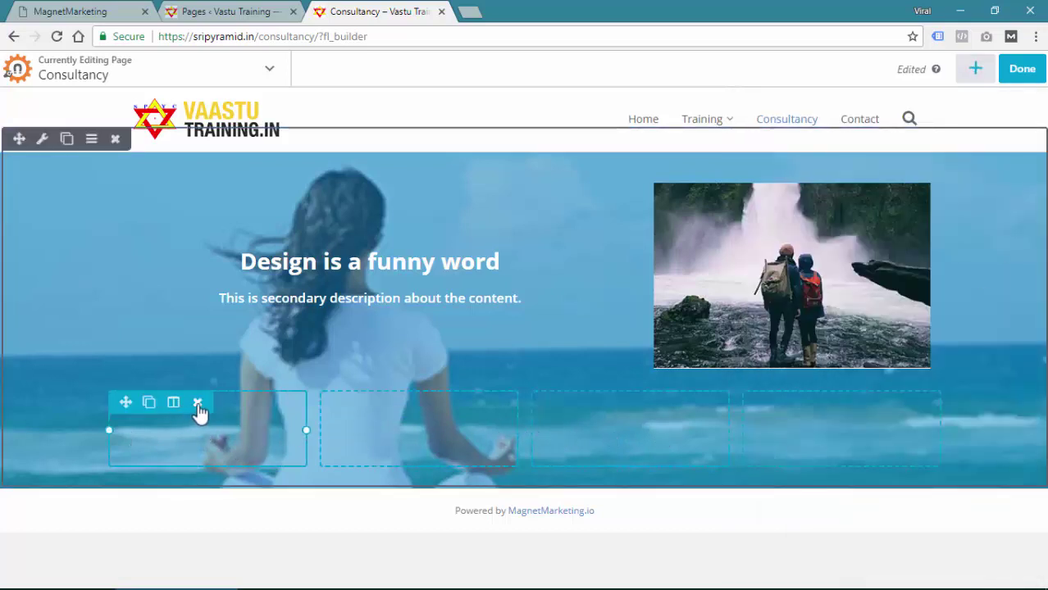
{"action": "left_click", "coordinate": [200, 404]}
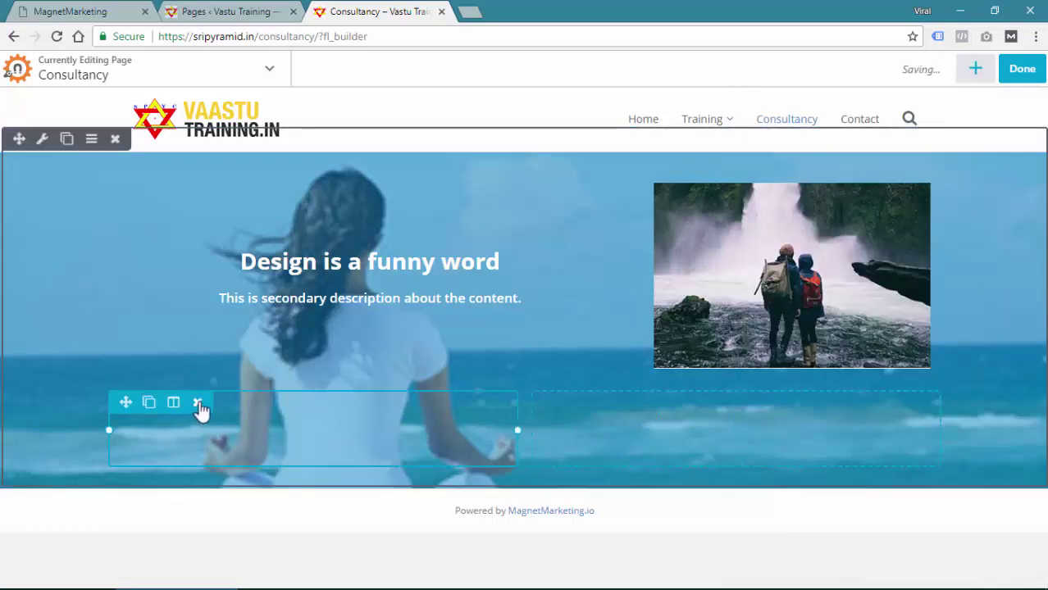
{"action": "left_click", "coordinate": [199, 404]}
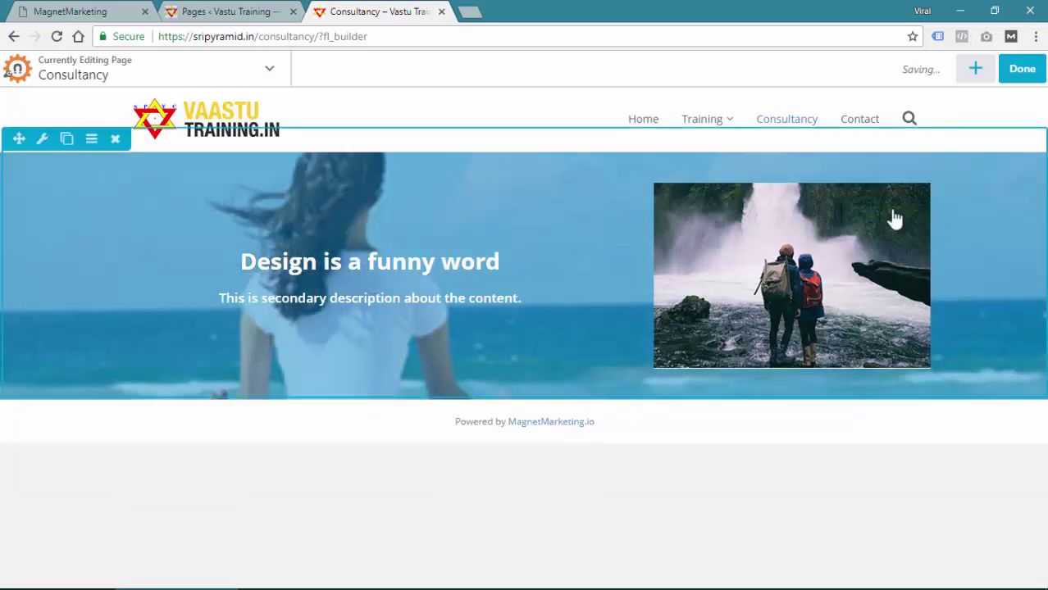
Step: Insert a separate four-column row below the photo-background row and delete that row again
{"action": "left_click", "coordinate": [974, 69]}
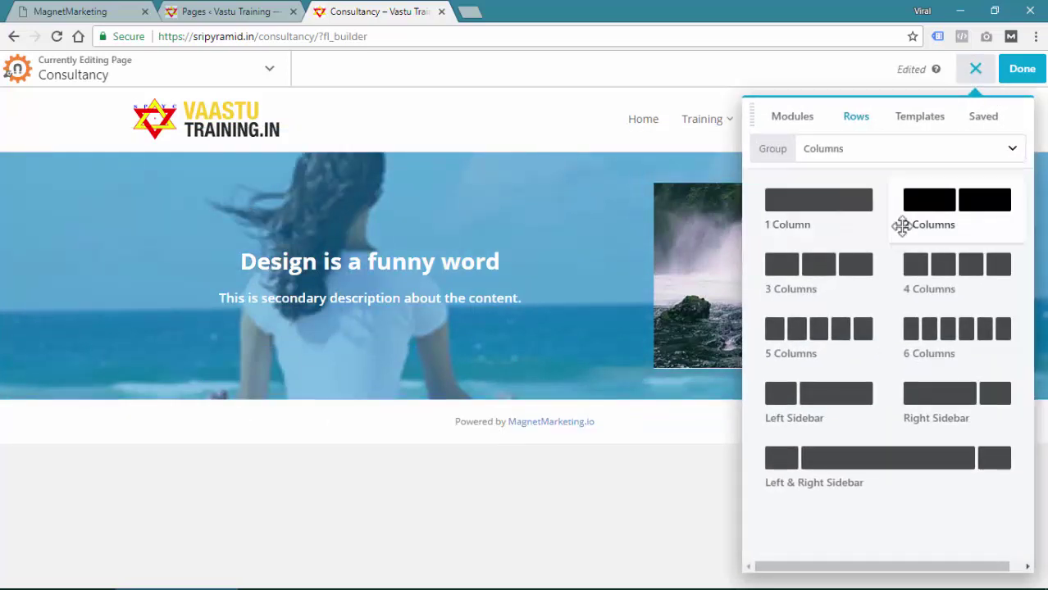
{"action": "left_click_drag", "start_coordinate": [929, 264], "coordinate": [463, 528]}
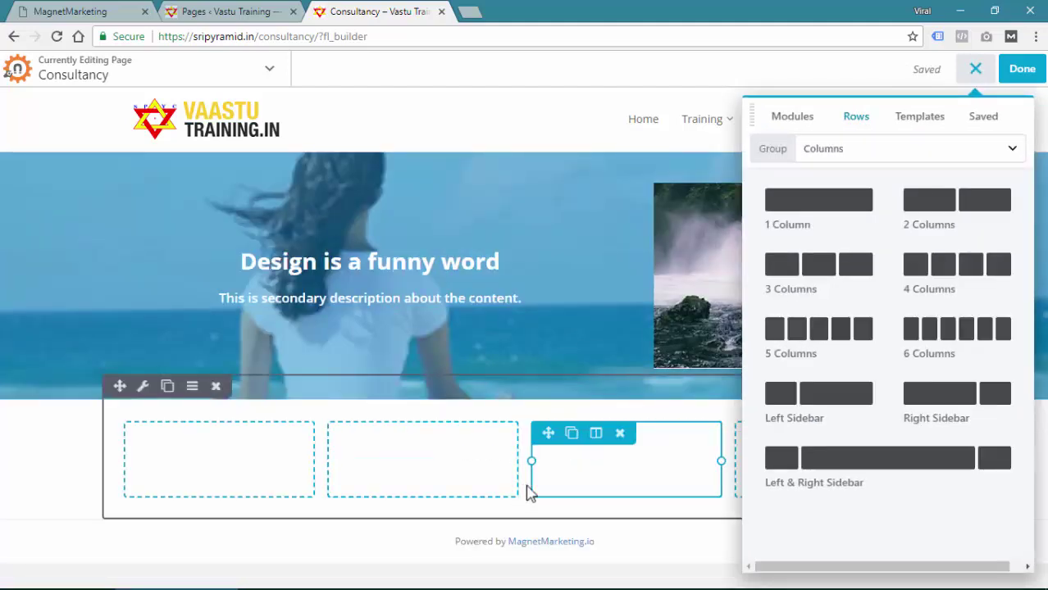
{"action": "left_click", "coordinate": [973, 71]}
{"action": "left_click", "coordinate": [967, 74]}
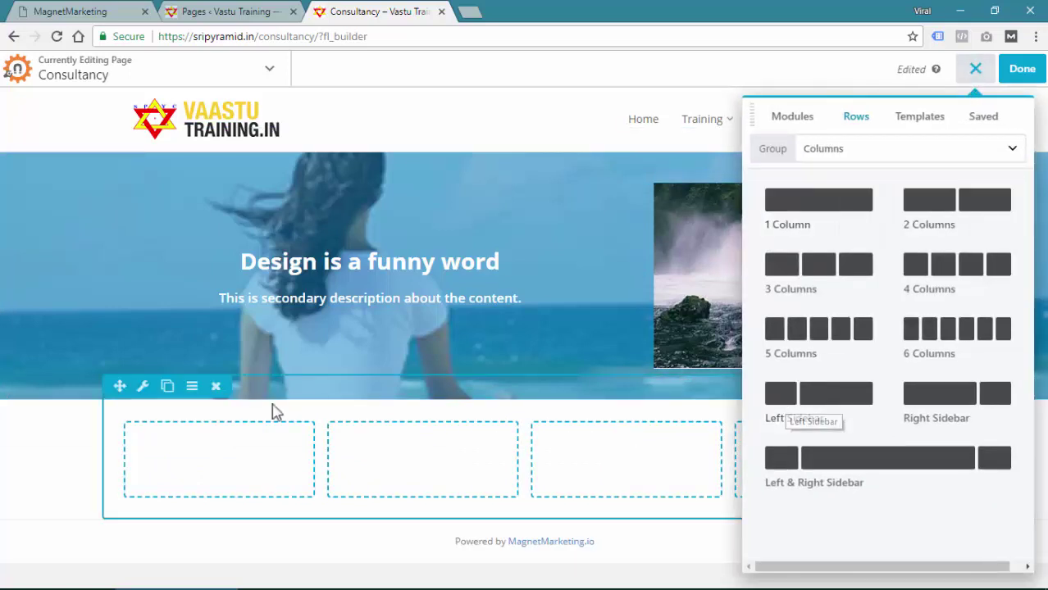
{"action": "left_click", "coordinate": [215, 386]}
Step: Insert the saved row Text-Format-1 below the photo-background row
{"action": "left_click", "coordinate": [984, 123]}
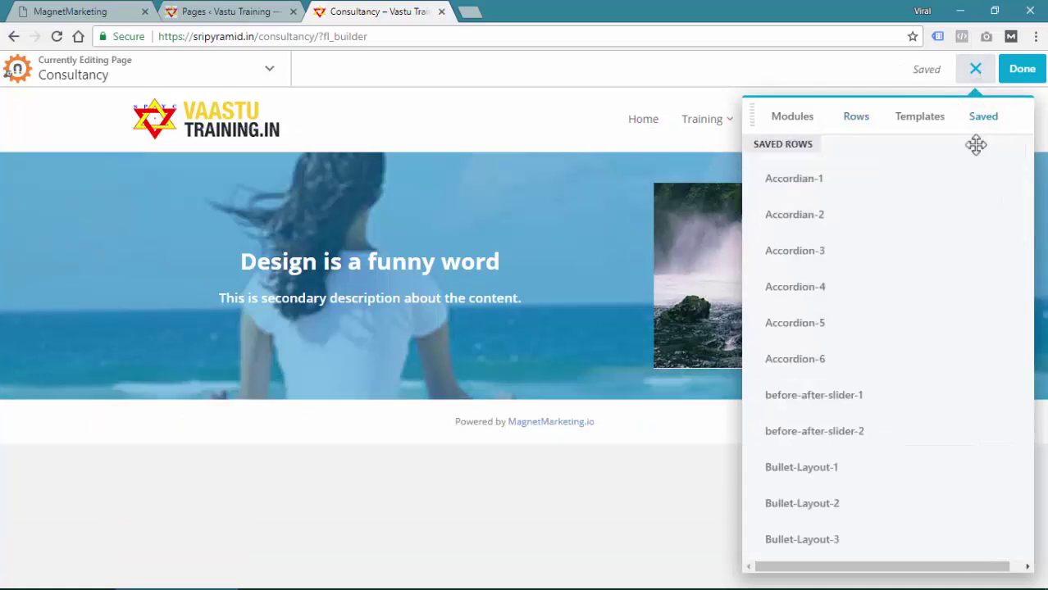
{"action": "scroll", "coordinate": [912, 317], "scroll_direction": "down", "scroll_amount": 2}
{"action": "scroll", "coordinate": [912, 317], "scroll_direction": "down", "scroll_amount": 10}
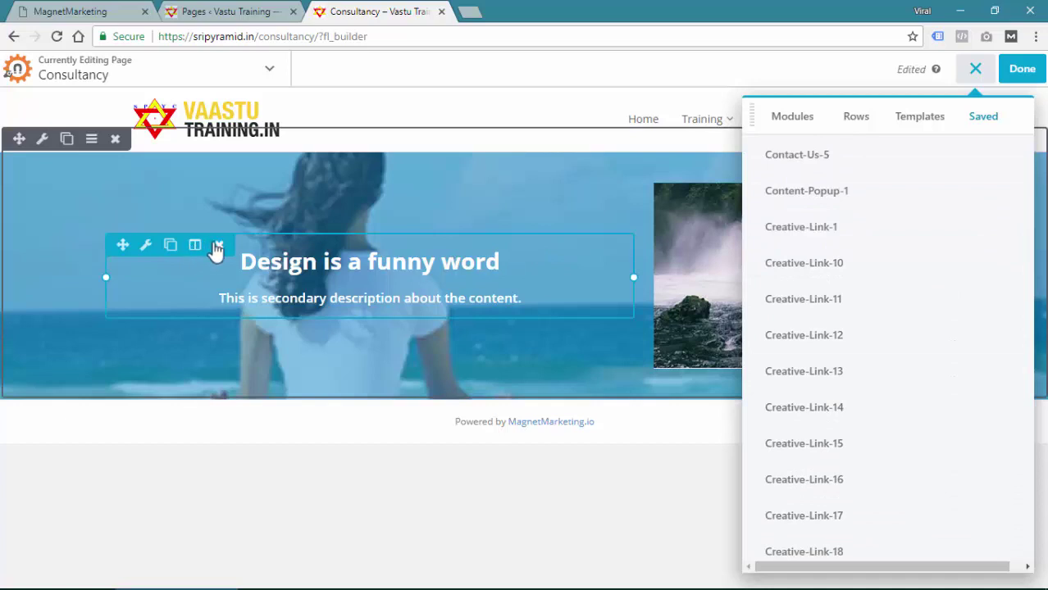
{"action": "scroll", "coordinate": [883, 342], "scroll_direction": "down", "scroll_amount": 6}
{"action": "scroll", "coordinate": [883, 343], "scroll_direction": "down", "scroll_amount": 15}
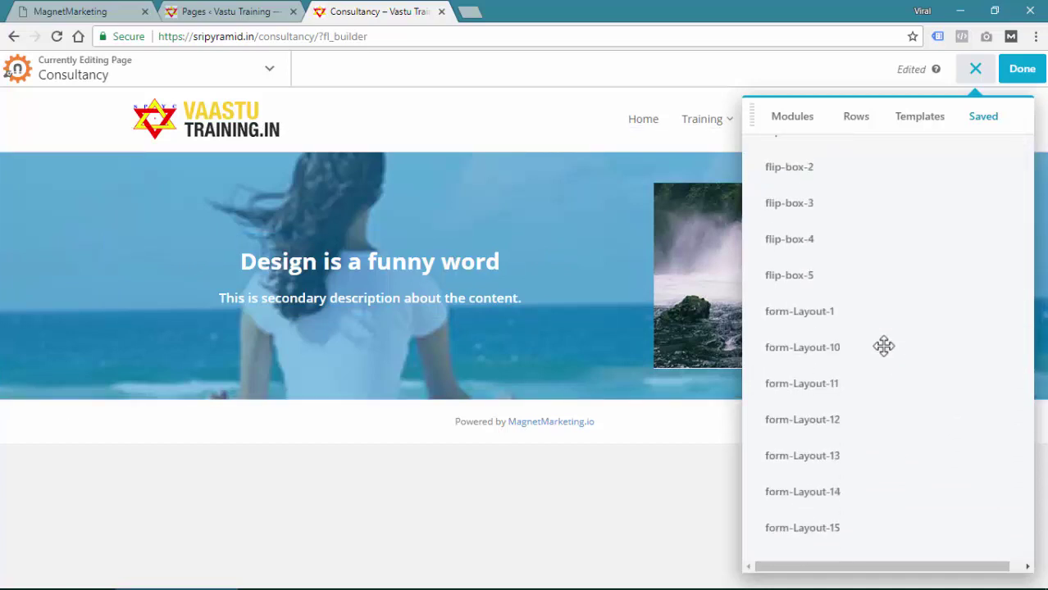
{"action": "scroll", "coordinate": [885, 351], "scroll_direction": "down", "scroll_amount": 20}
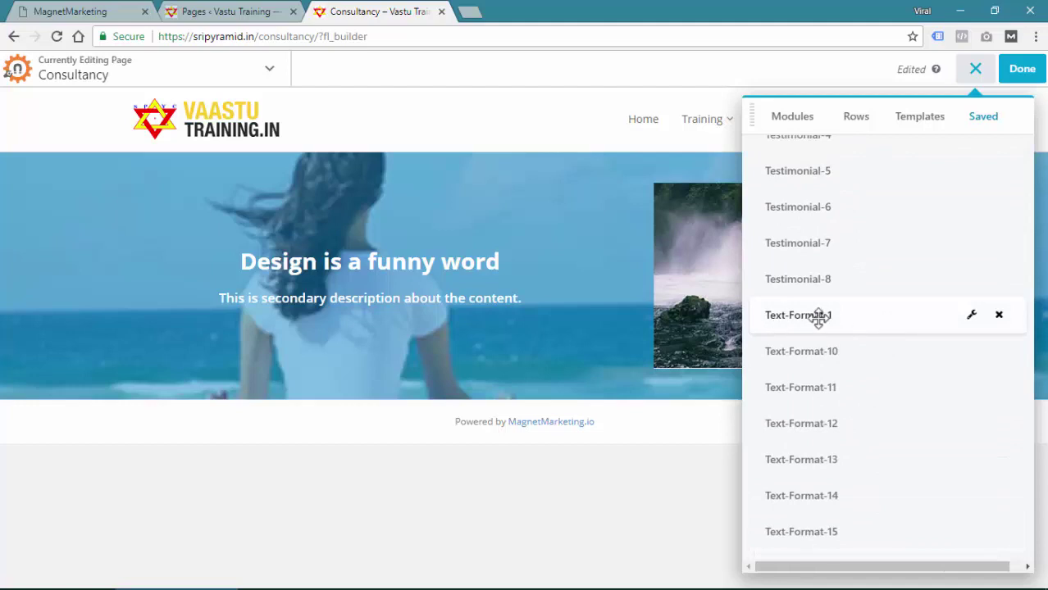
{"action": "left_click_drag", "start_coordinate": [811, 321], "coordinate": [316, 534]}
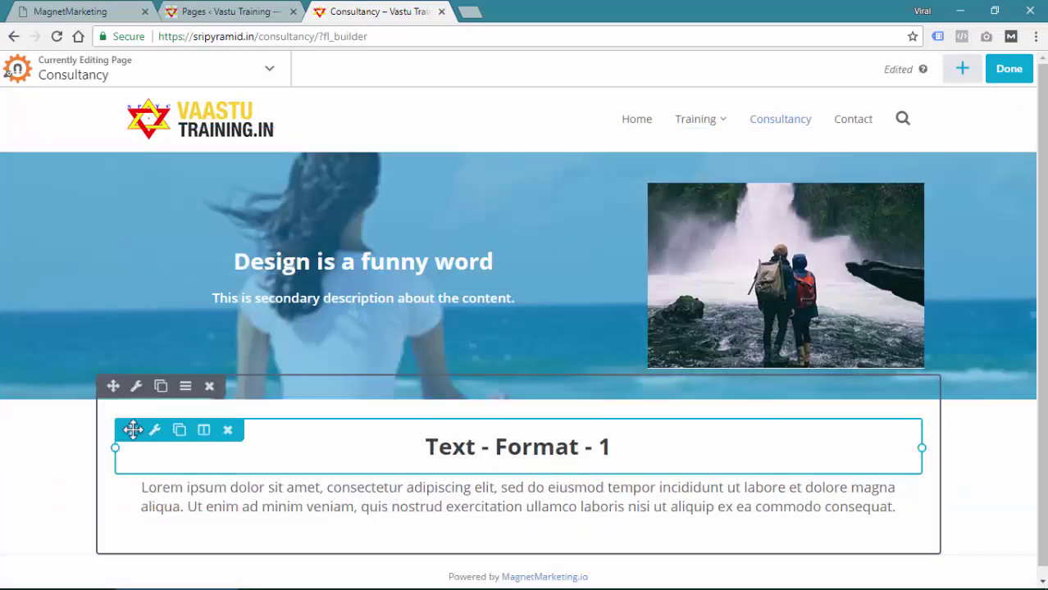
Step: Move the "Text - Format - 1" heading above the photo and its paragraph below the white description, deleting the emptied row
{"action": "left_click_drag", "start_coordinate": [131, 430], "coordinate": [755, 104]}
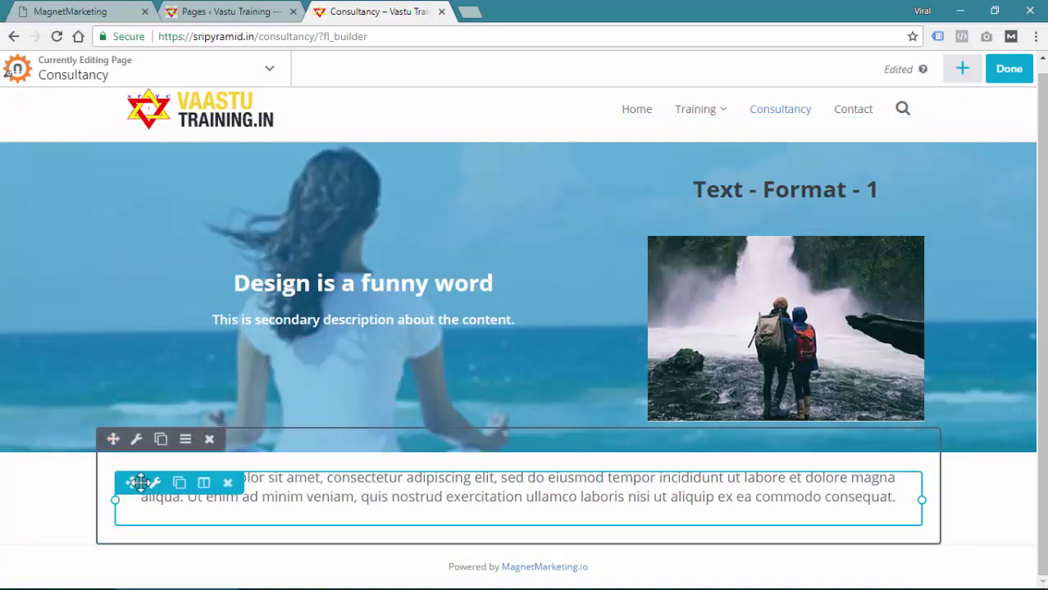
{"action": "left_click_drag", "start_coordinate": [132, 483], "coordinate": [255, 256]}
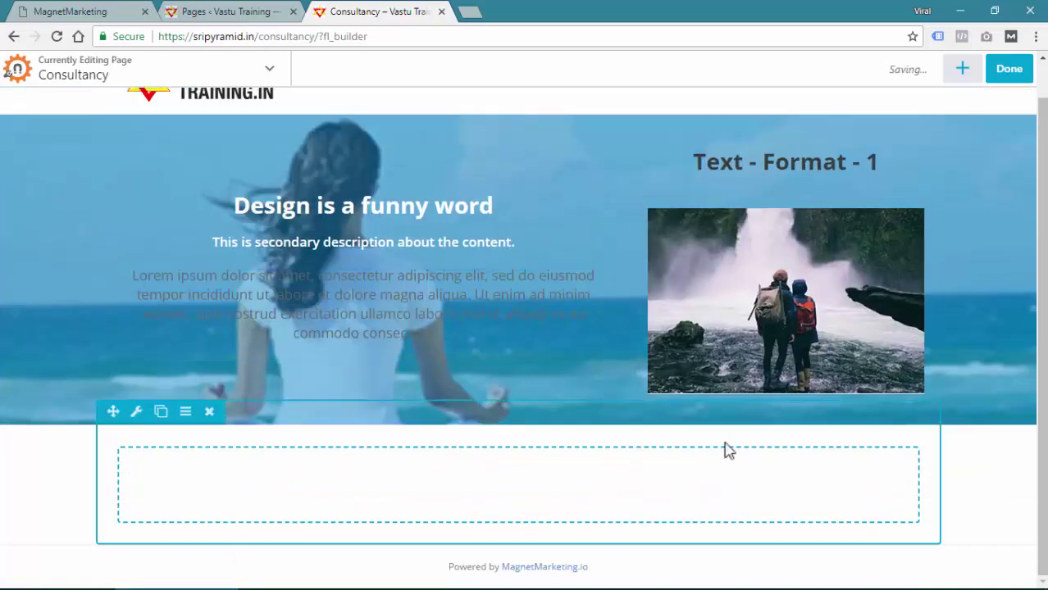
{"action": "left_click", "coordinate": [209, 412]}
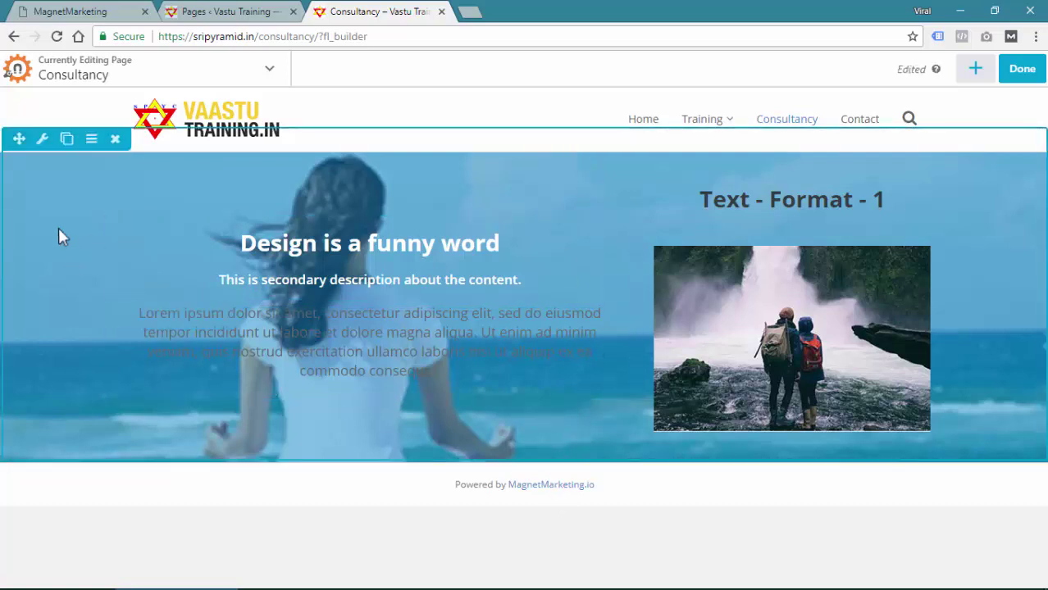
Step: Open the photo-background row's advanced settings and set its top and bottom padding to 50 px each
{"action": "left_click", "coordinate": [44, 141]}
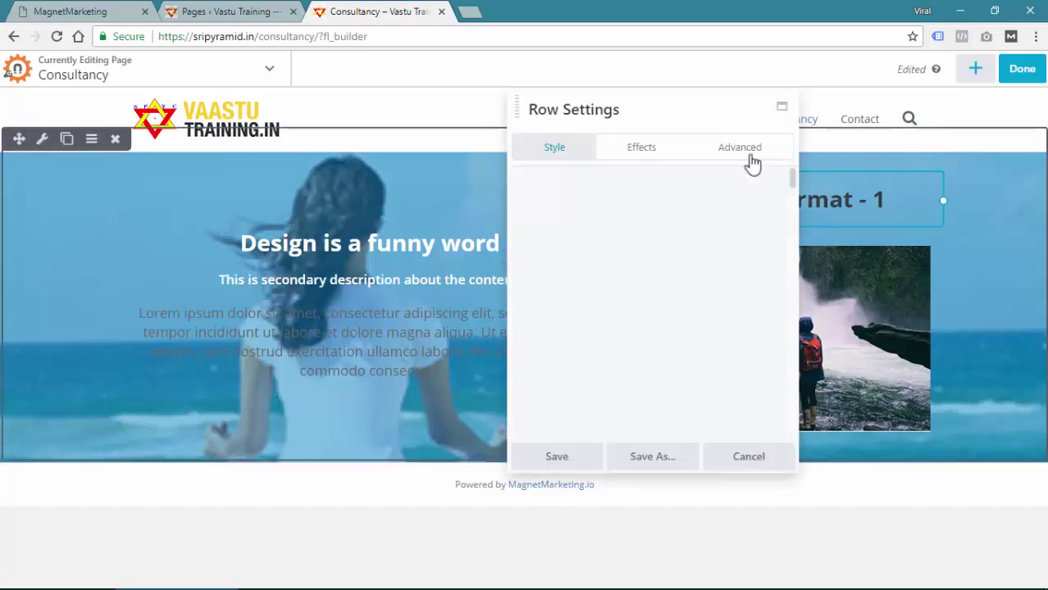
{"action": "left_click", "coordinate": [734, 150]}
{"action": "left_click", "coordinate": [538, 244]}
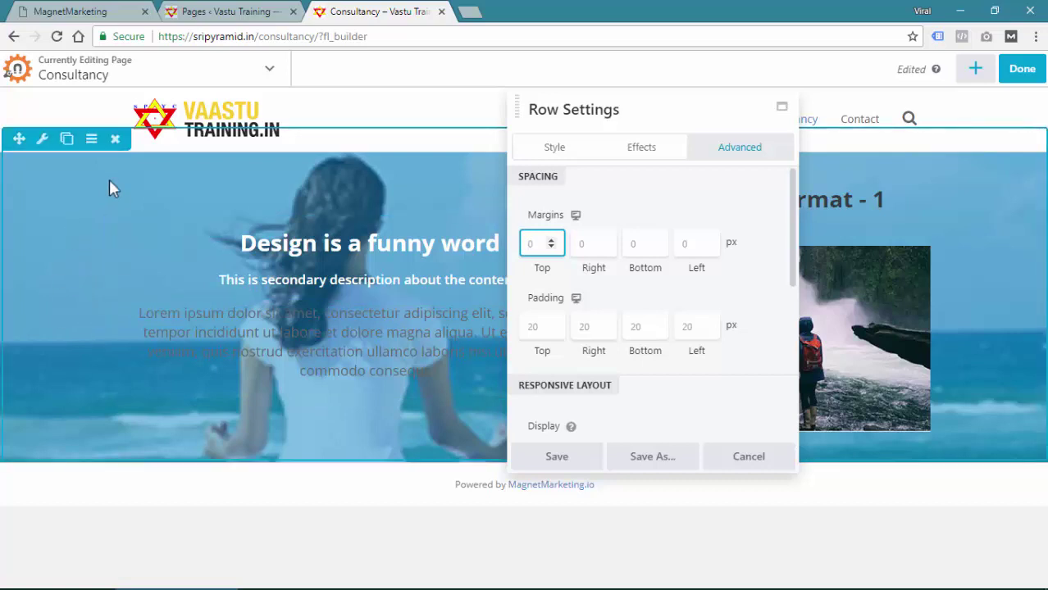
{"action": "left_click", "coordinate": [539, 328]}
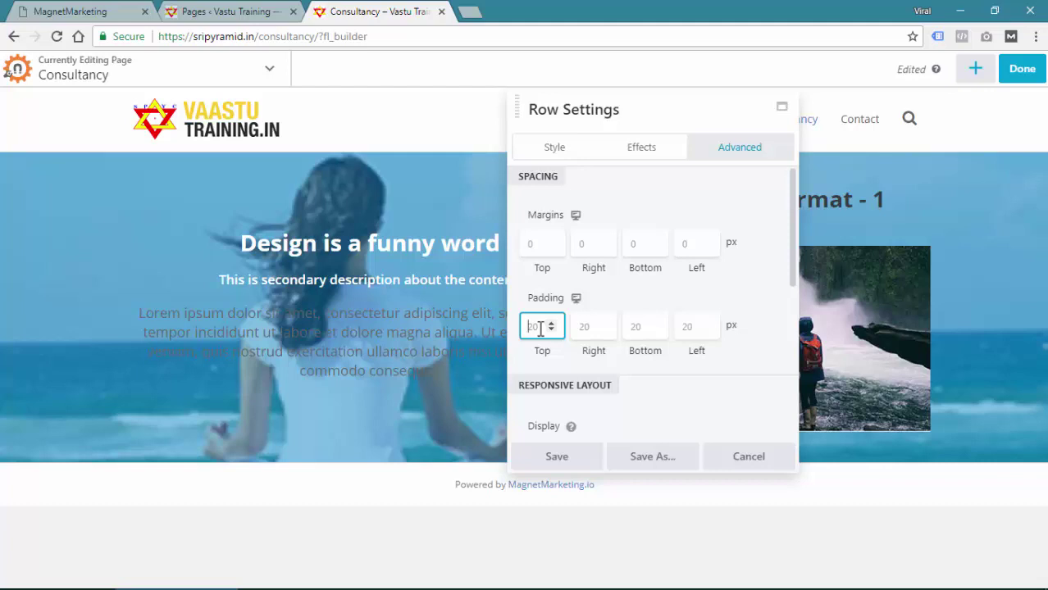
{"action": "type", "text": "50"}
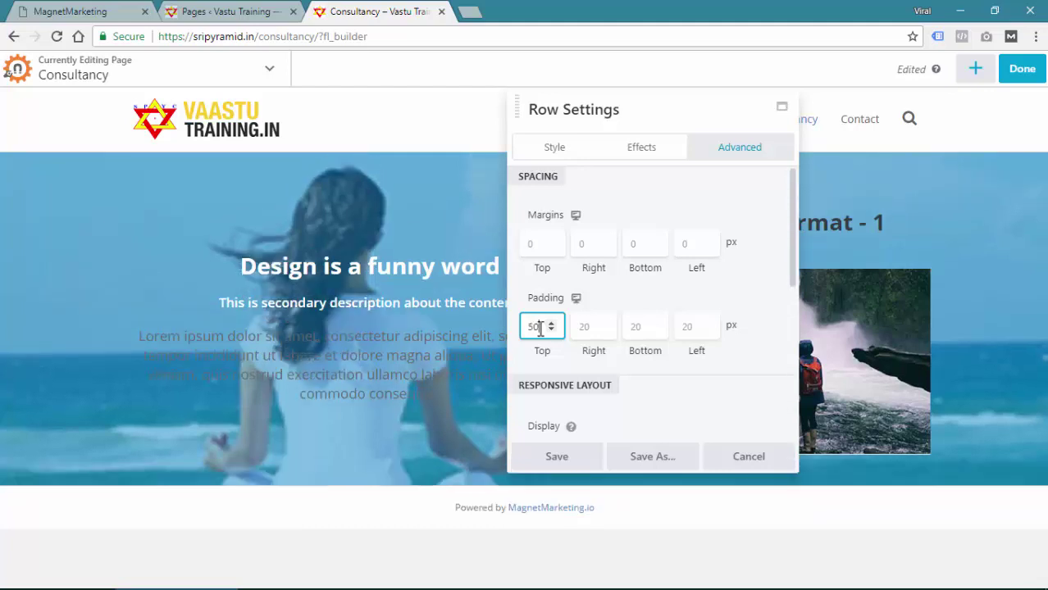
{"action": "left_click", "coordinate": [640, 318]}
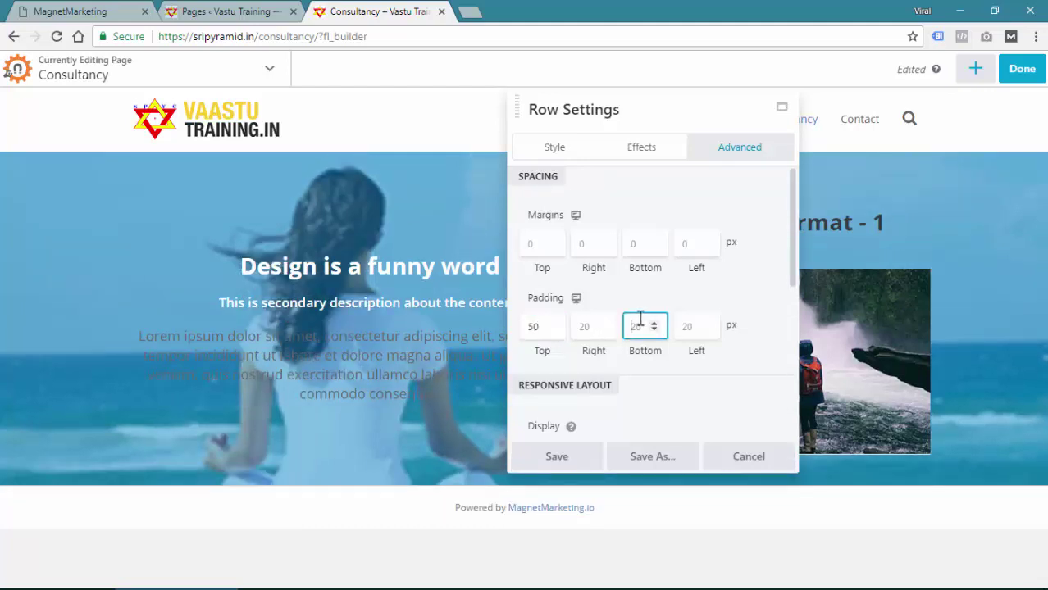
{"action": "type", "text": "50"}
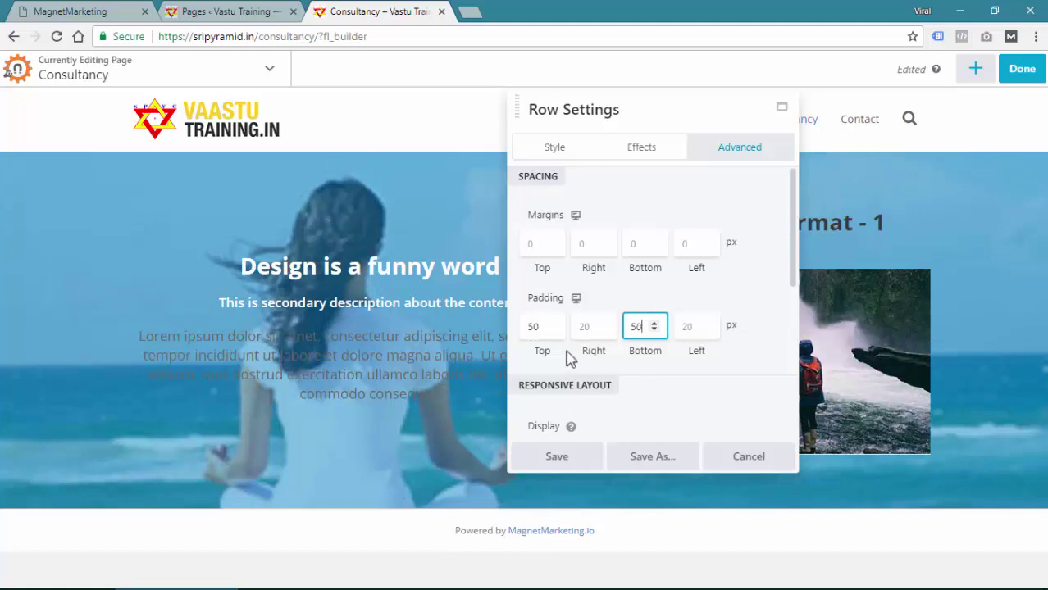
Step: Set the photo-background row's top padding to 100 px and bottom padding to 80 px, save the settings and publish the page
{"action": "double_click", "coordinate": [535, 326]}
{"action": "type", "text": "100"}
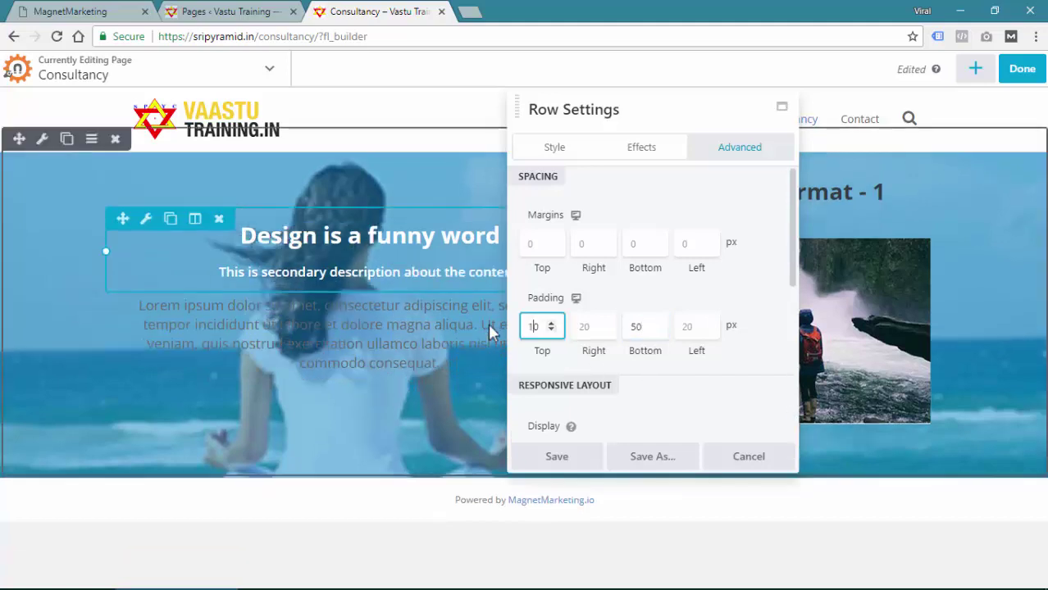
{"action": "double_click", "coordinate": [636, 326]}
{"action": "type", "text": "80"}
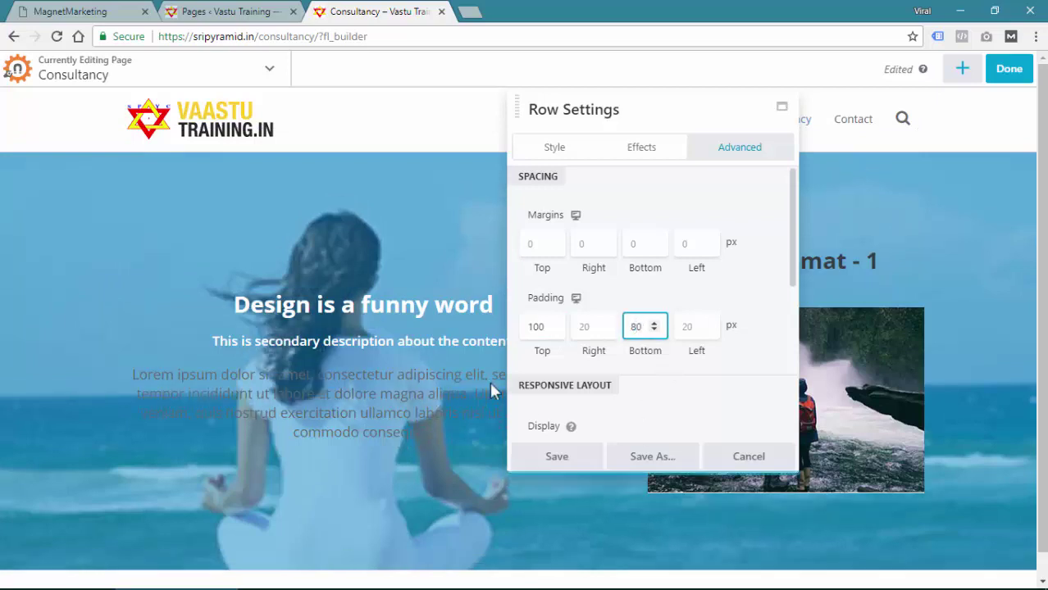
{"action": "left_click_drag", "start_coordinate": [676, 110], "coordinate": [816, 112]}
{"action": "scroll", "coordinate": [287, 372], "scroll_direction": "down", "scroll_amount": 1}
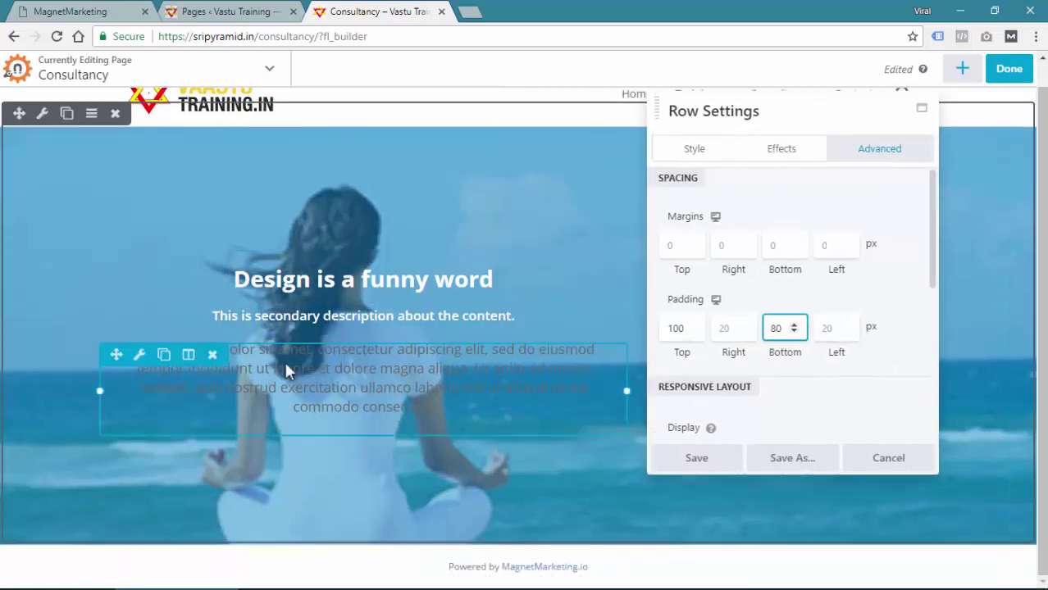
{"action": "left_click", "coordinate": [693, 457]}
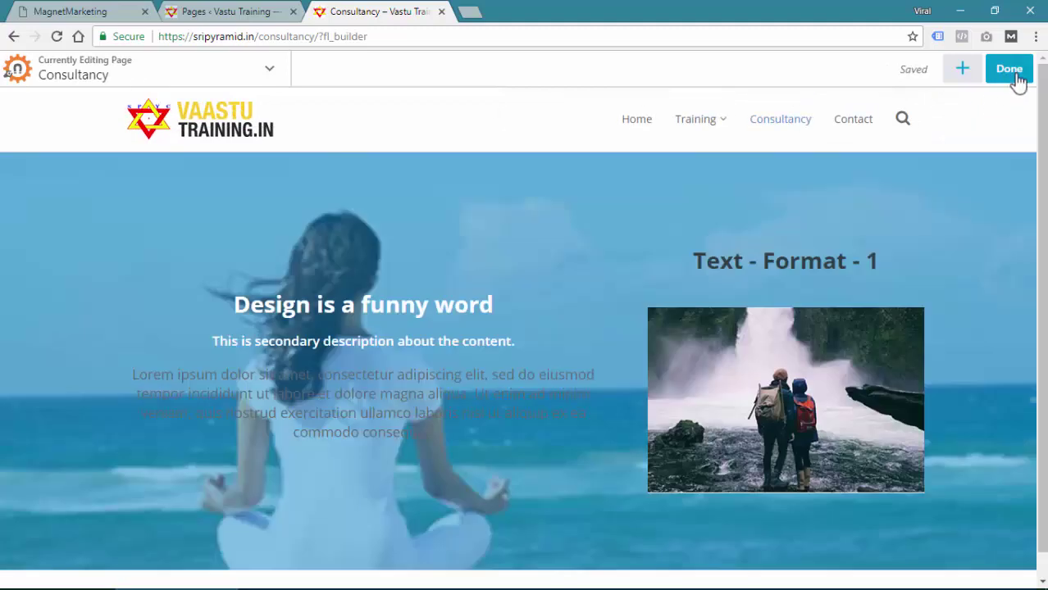
{"action": "left_click", "coordinate": [1011, 79]}
{"action": "left_click", "coordinate": [939, 79]}
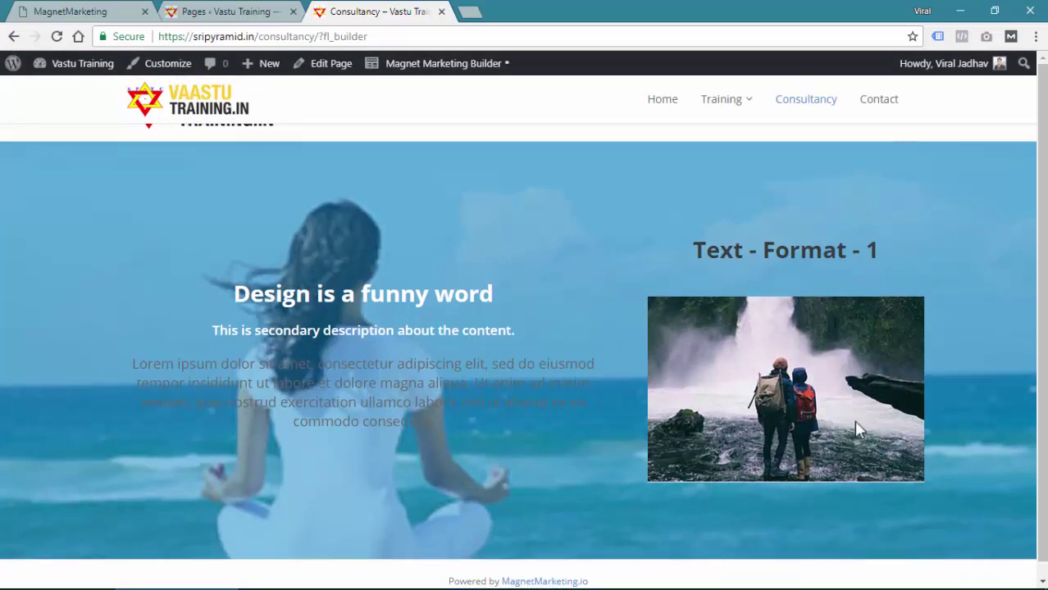
Step: Reopen the Consultancy page in the builder and delete the whole photo-background row
{"action": "left_click", "coordinate": [509, 66]}
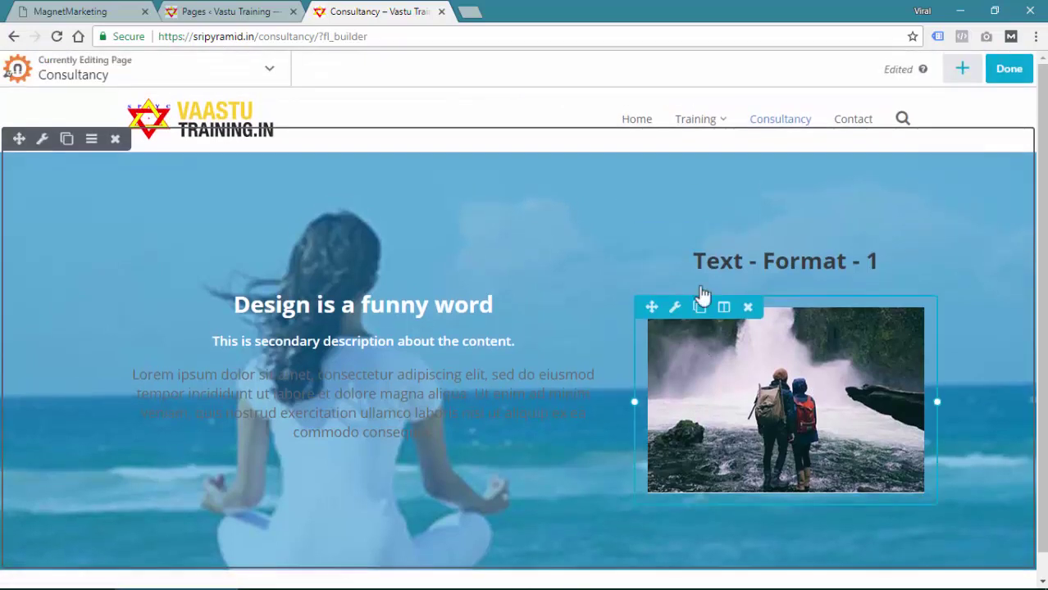
{"action": "left_click", "coordinate": [116, 139]}
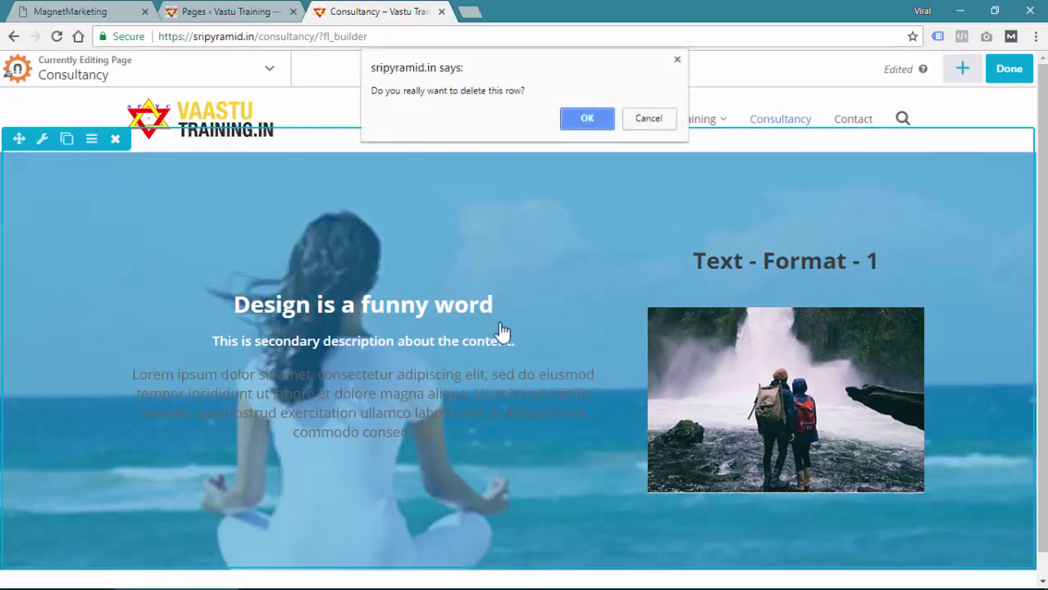
{"action": "left_click", "coordinate": [589, 122]}
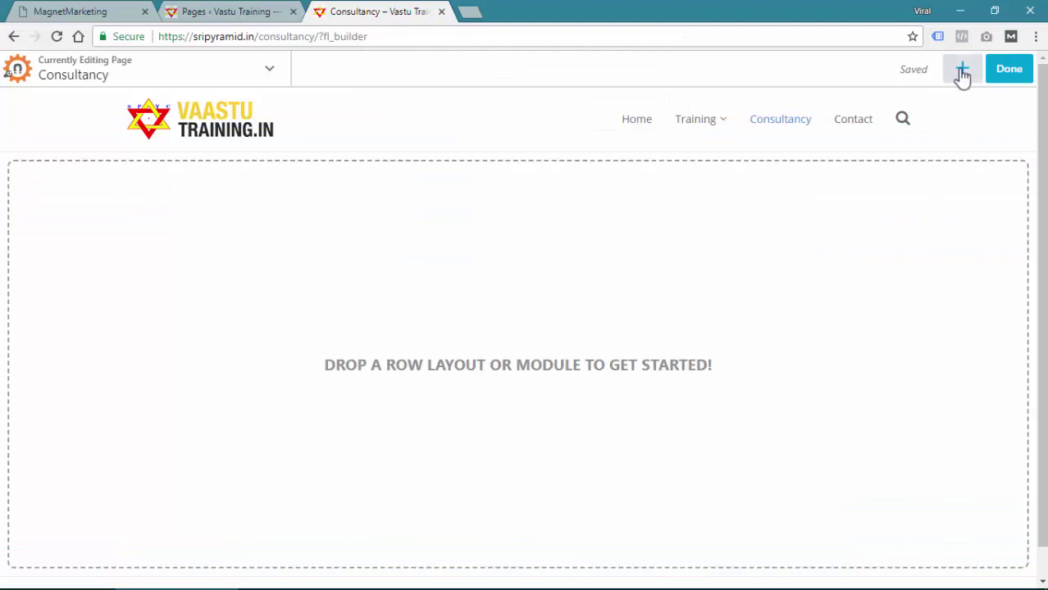
Step: Insert the saved row Image-Box-Format-05 into the empty page
{"action": "left_click", "coordinate": [961, 71]}
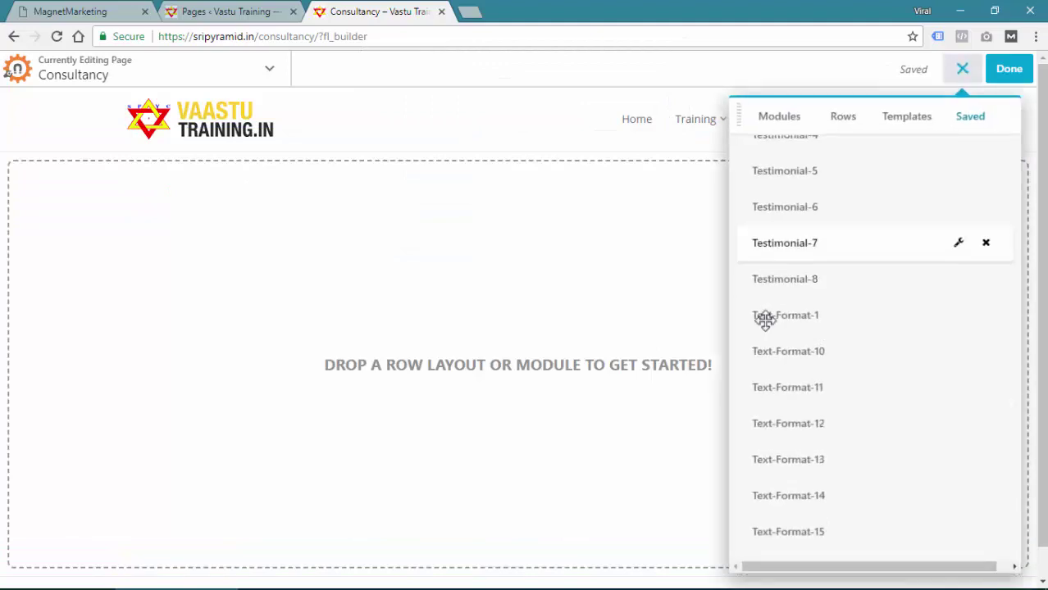
{"action": "left_click", "coordinate": [780, 118]}
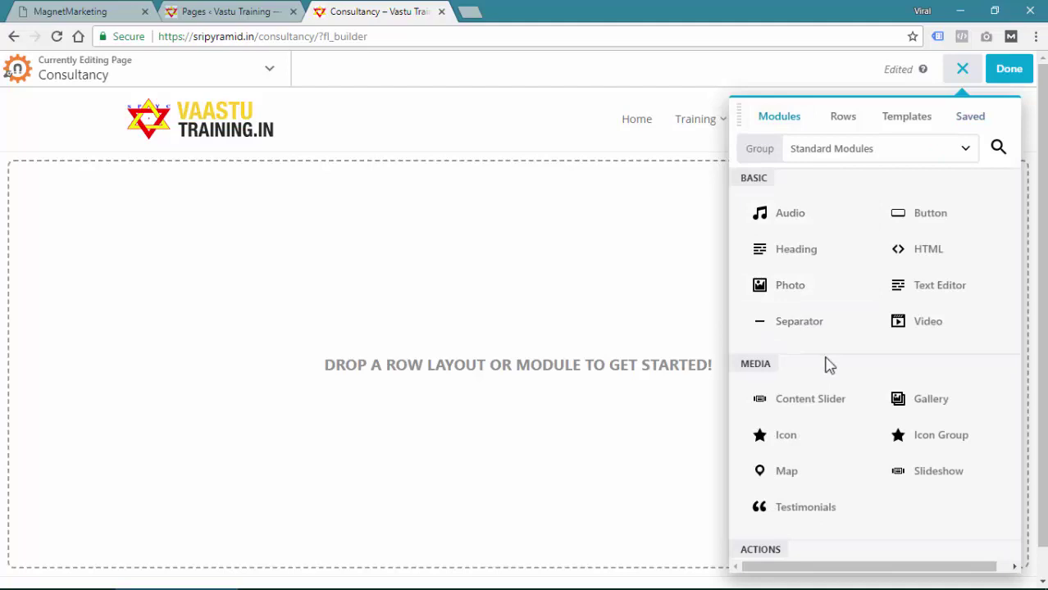
{"action": "left_click", "coordinate": [973, 118]}
{"action": "scroll", "coordinate": [862, 345], "scroll_direction": "down", "scroll_amount": 3}
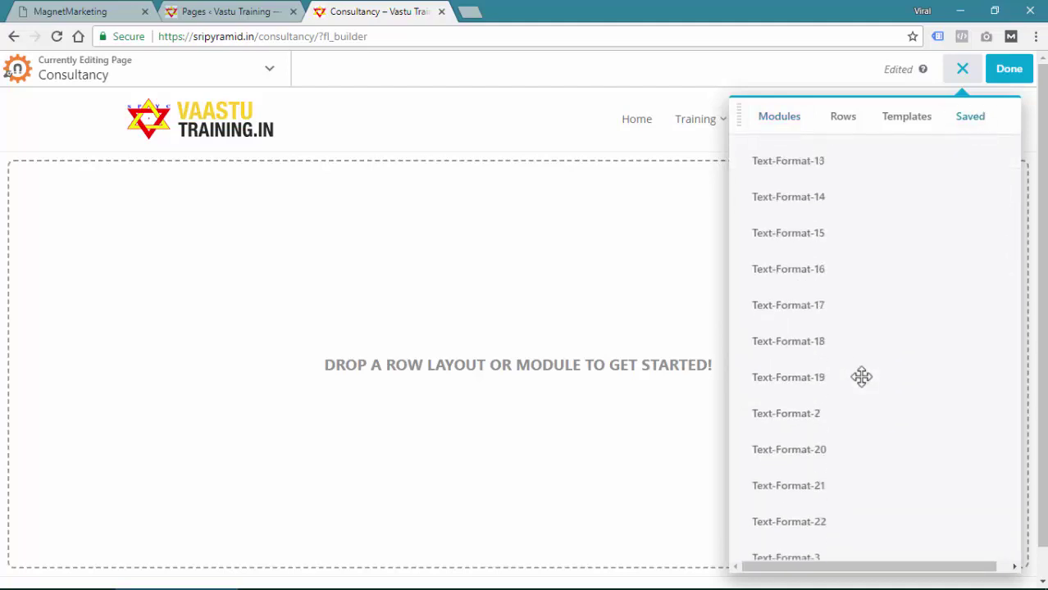
{"action": "scroll", "coordinate": [867, 402], "scroll_direction": "down", "scroll_amount": 15}
{"action": "scroll", "coordinate": [872, 414], "scroll_direction": "up", "scroll_amount": 15}
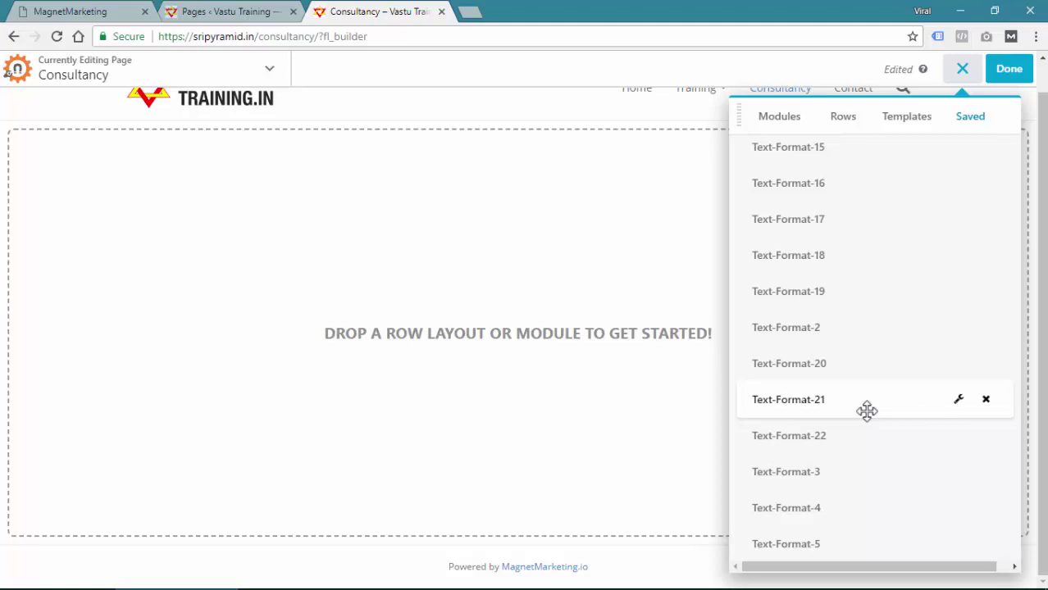
{"action": "scroll", "coordinate": [866, 410], "scroll_direction": "up", "scroll_amount": 15}
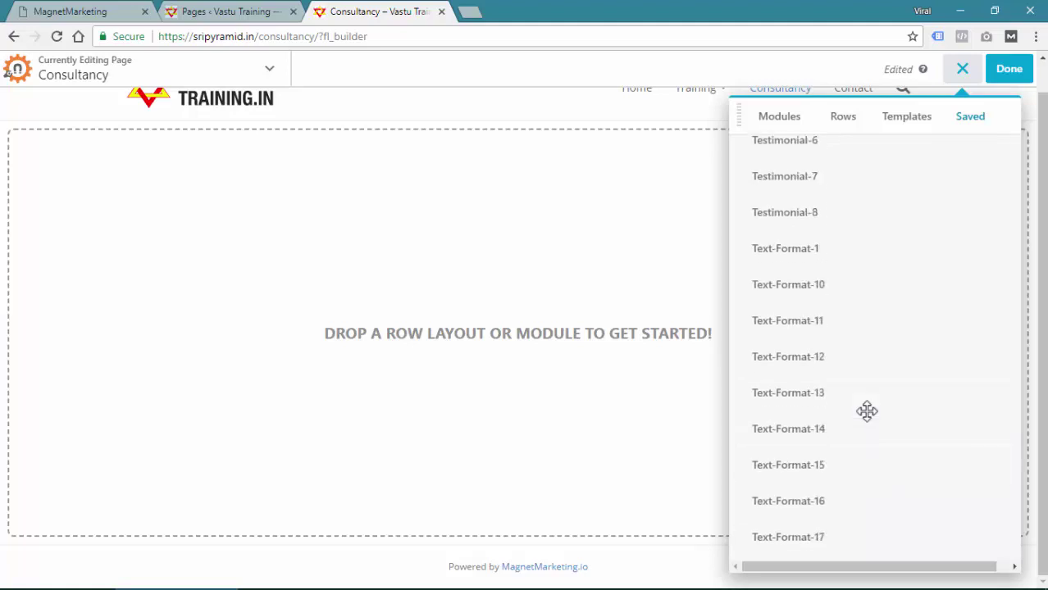
{"action": "scroll", "coordinate": [858, 401], "scroll_direction": "up", "scroll_amount": 10}
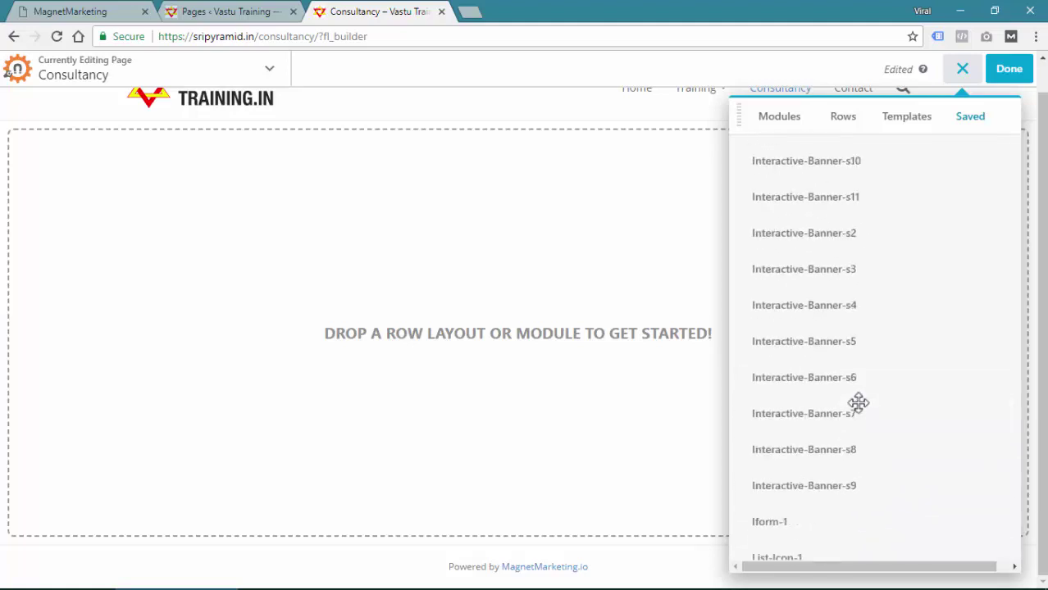
{"action": "scroll", "coordinate": [857, 402], "scroll_direction": "up", "scroll_amount": 5}
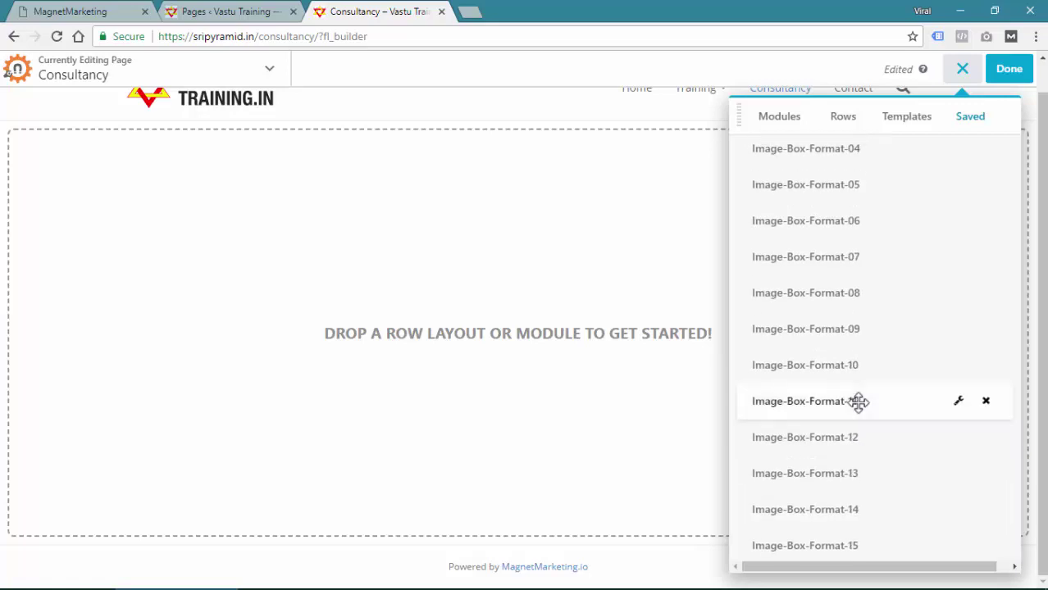
{"action": "left_click_drag", "start_coordinate": [819, 186], "coordinate": [400, 192]}
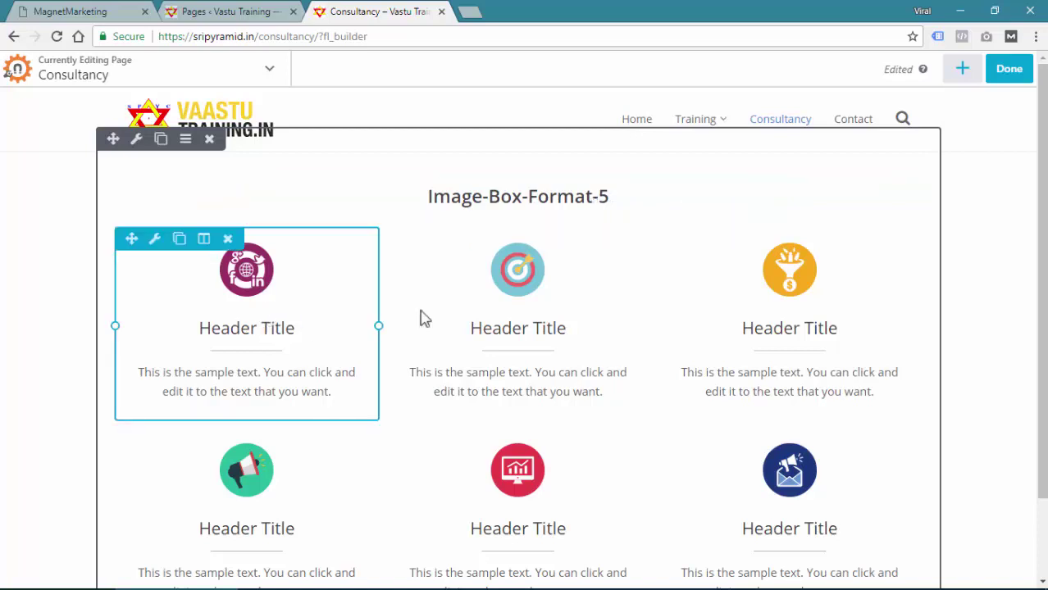
Step: Set the image-box row's width and content width to Full Width and save the row settings
{"action": "scroll", "coordinate": [748, 296], "scroll_direction": "down", "scroll_amount": 2}
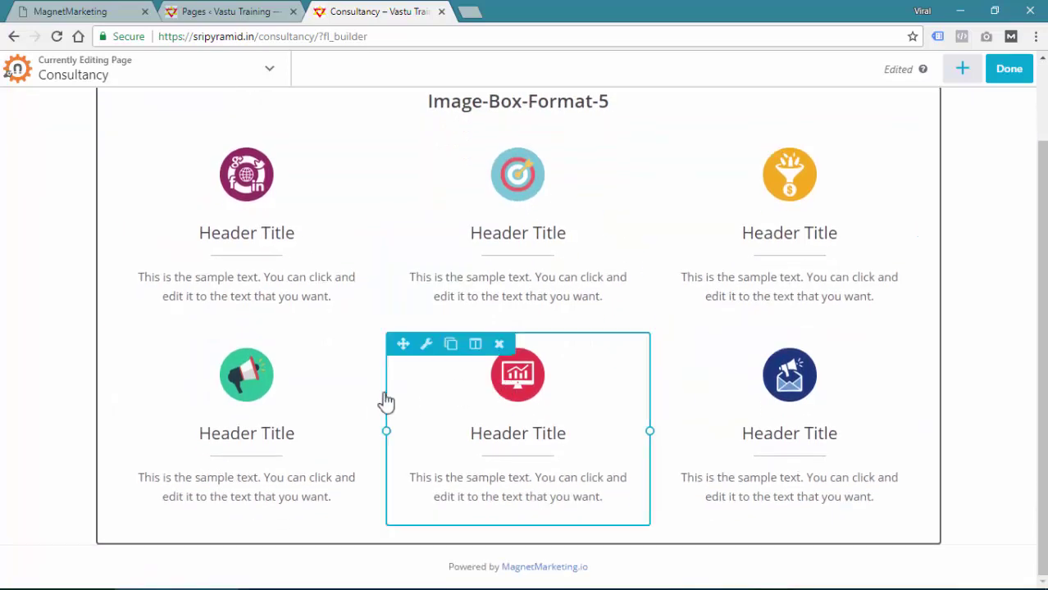
{"action": "scroll", "coordinate": [451, 335], "scroll_direction": "up", "scroll_amount": 2}
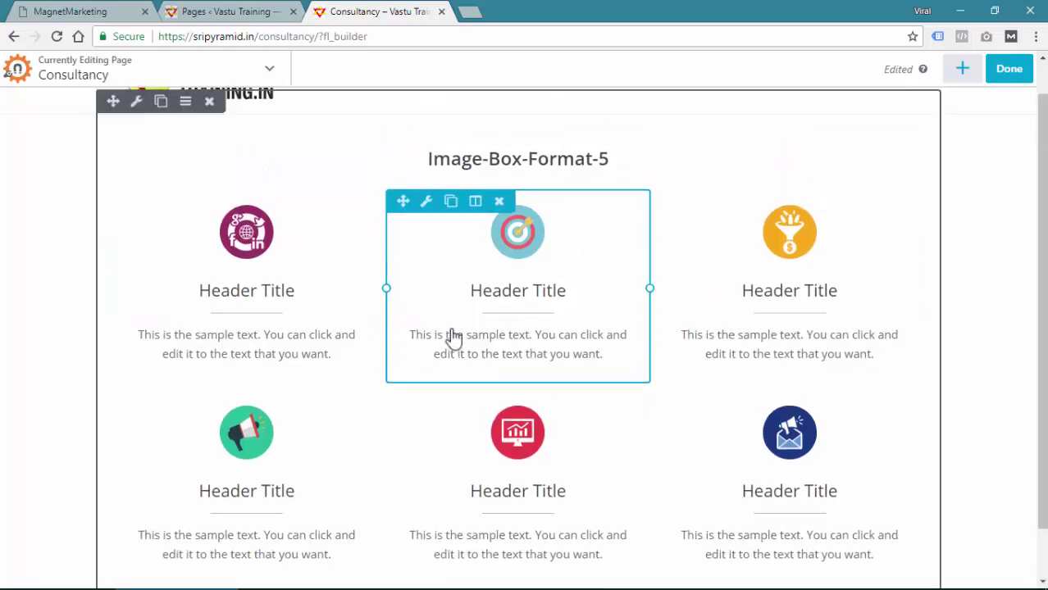
{"action": "left_click", "coordinate": [138, 145]}
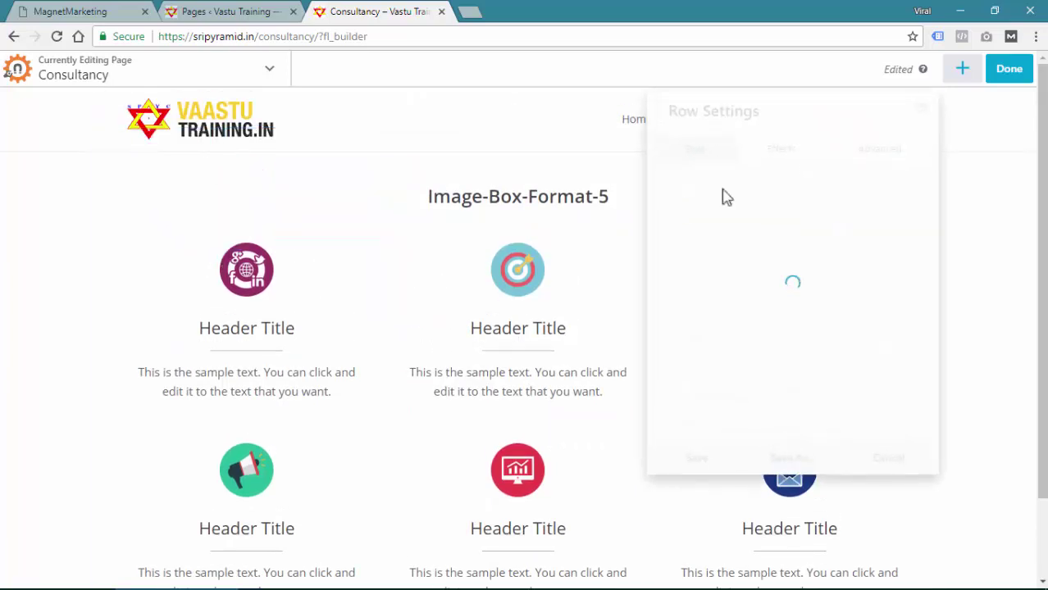
{"action": "left_click", "coordinate": [738, 234]}
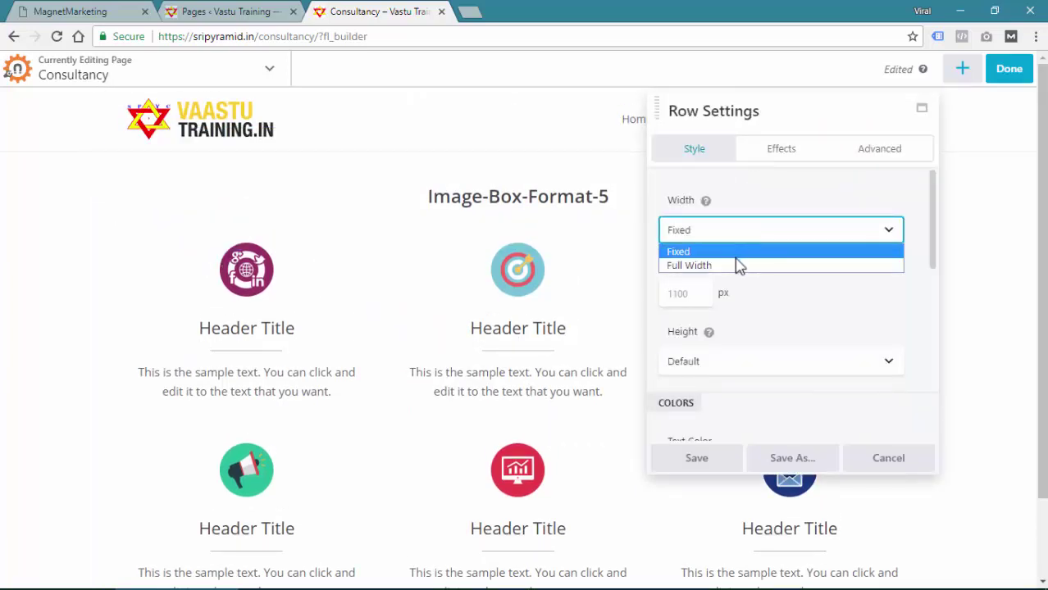
{"action": "left_click", "coordinate": [739, 264]}
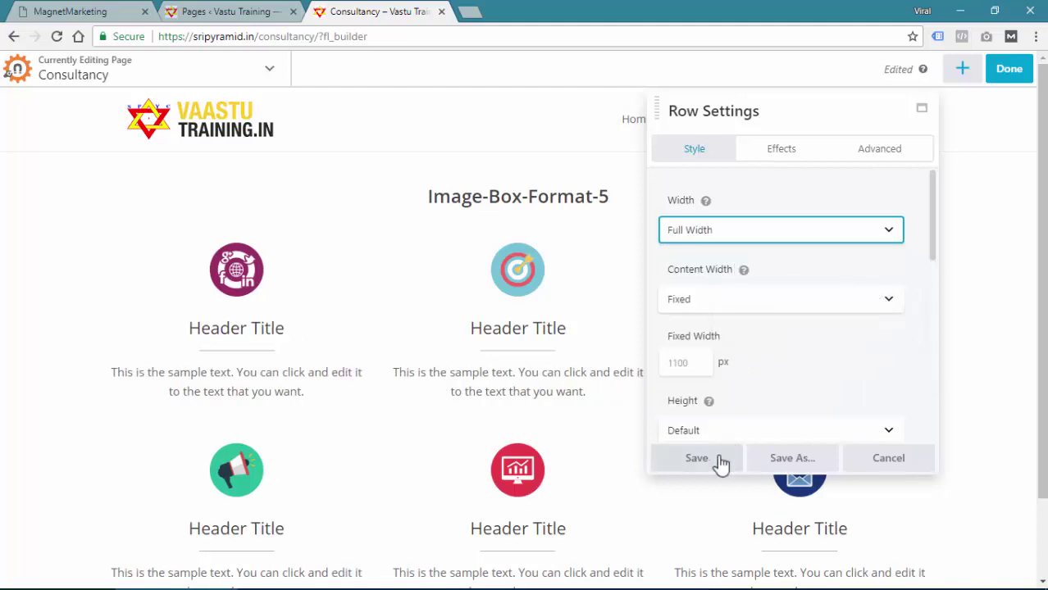
{"action": "left_click", "coordinate": [713, 305]}
{"action": "left_click", "coordinate": [713, 332]}
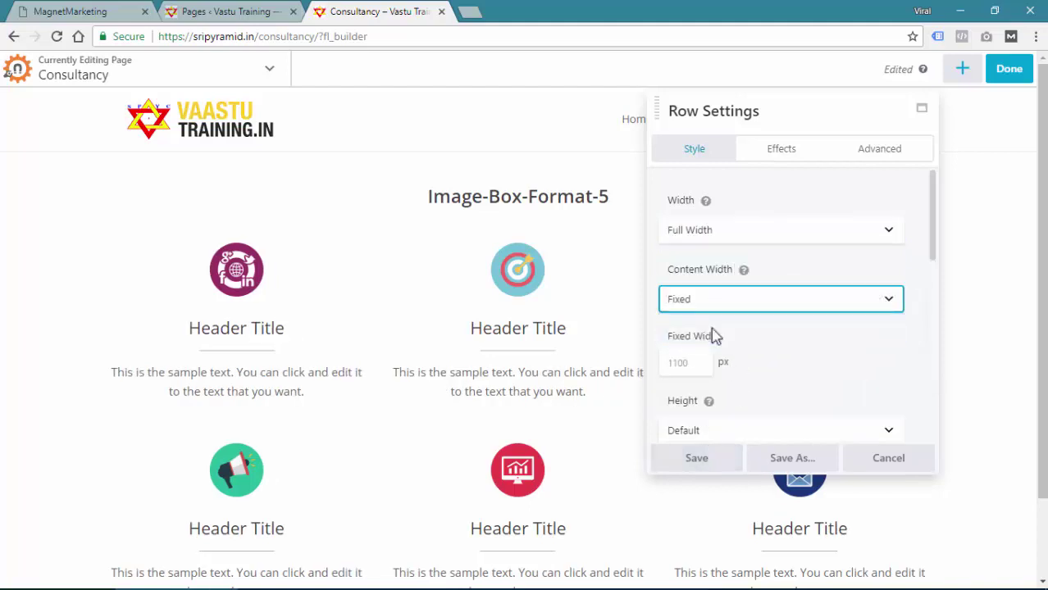
{"action": "left_click", "coordinate": [696, 457]}
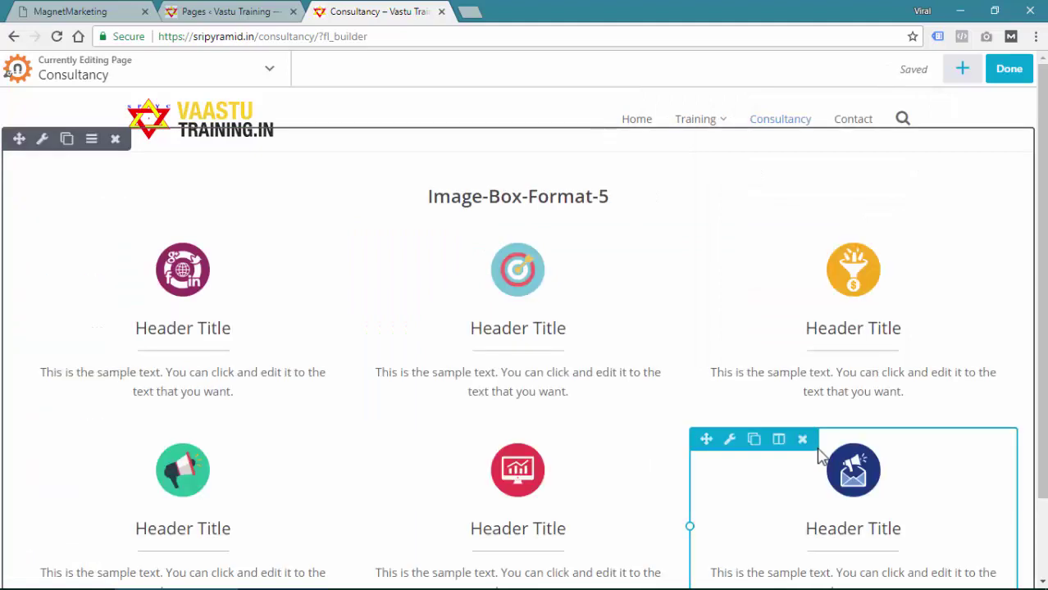
Step: Publish the Consultancy page and look over the six image boxes on the live page
{"action": "left_click", "coordinate": [1004, 80]}
{"action": "left_click", "coordinate": [937, 82]}
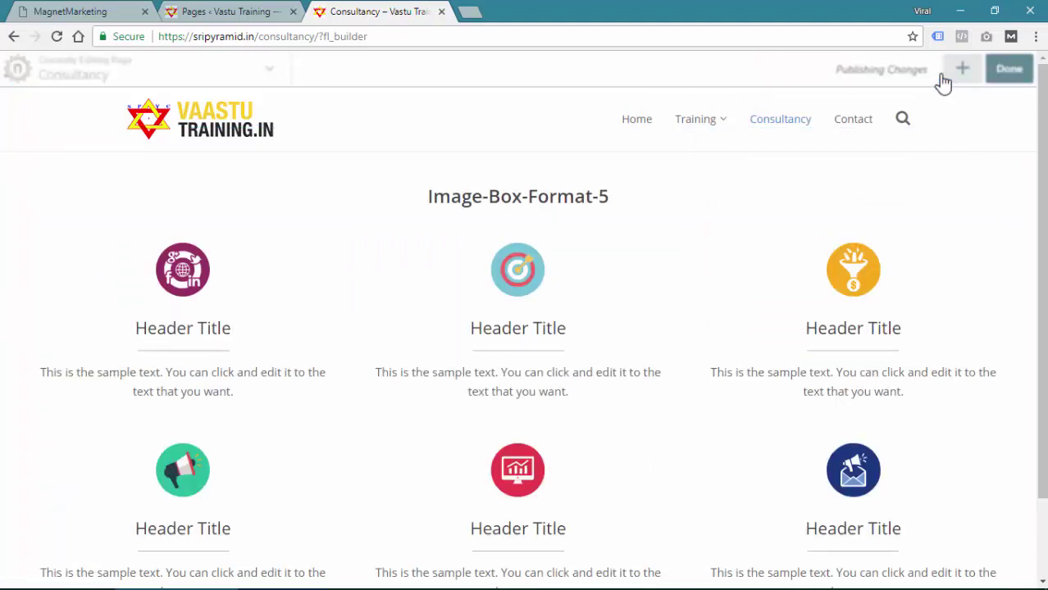
{"action": "scroll", "coordinate": [926, 271], "scroll_direction": "down", "scroll_amount": 2}
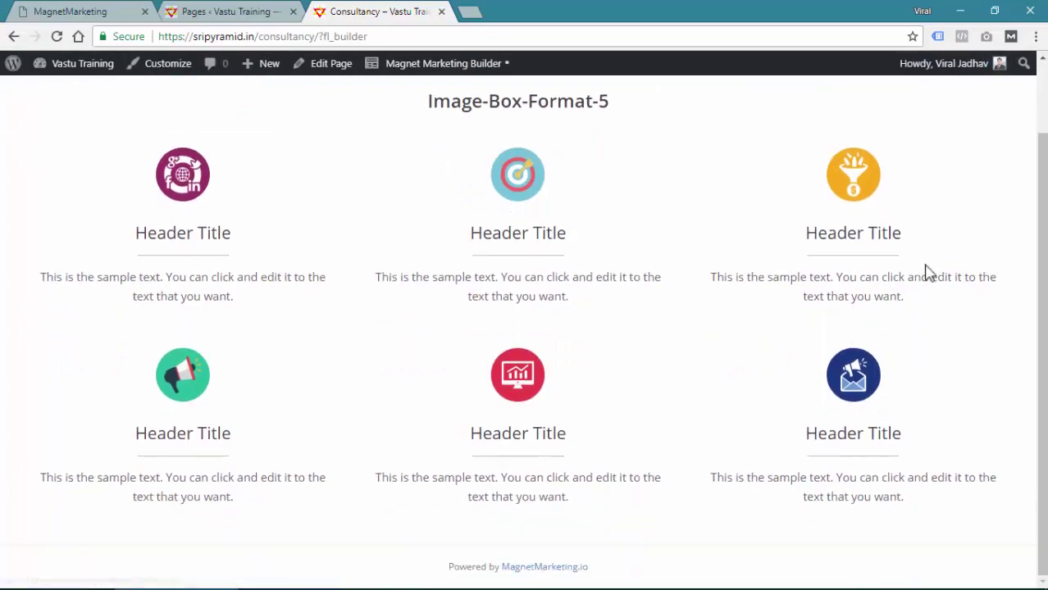
{"action": "scroll", "coordinate": [929, 281], "scroll_direction": "up", "scroll_amount": 2}
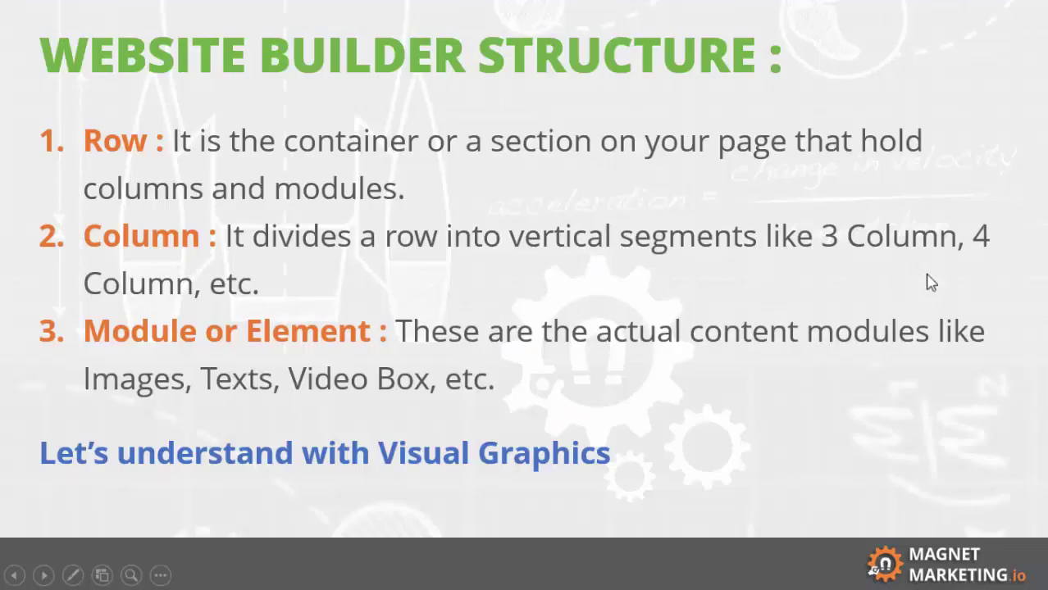